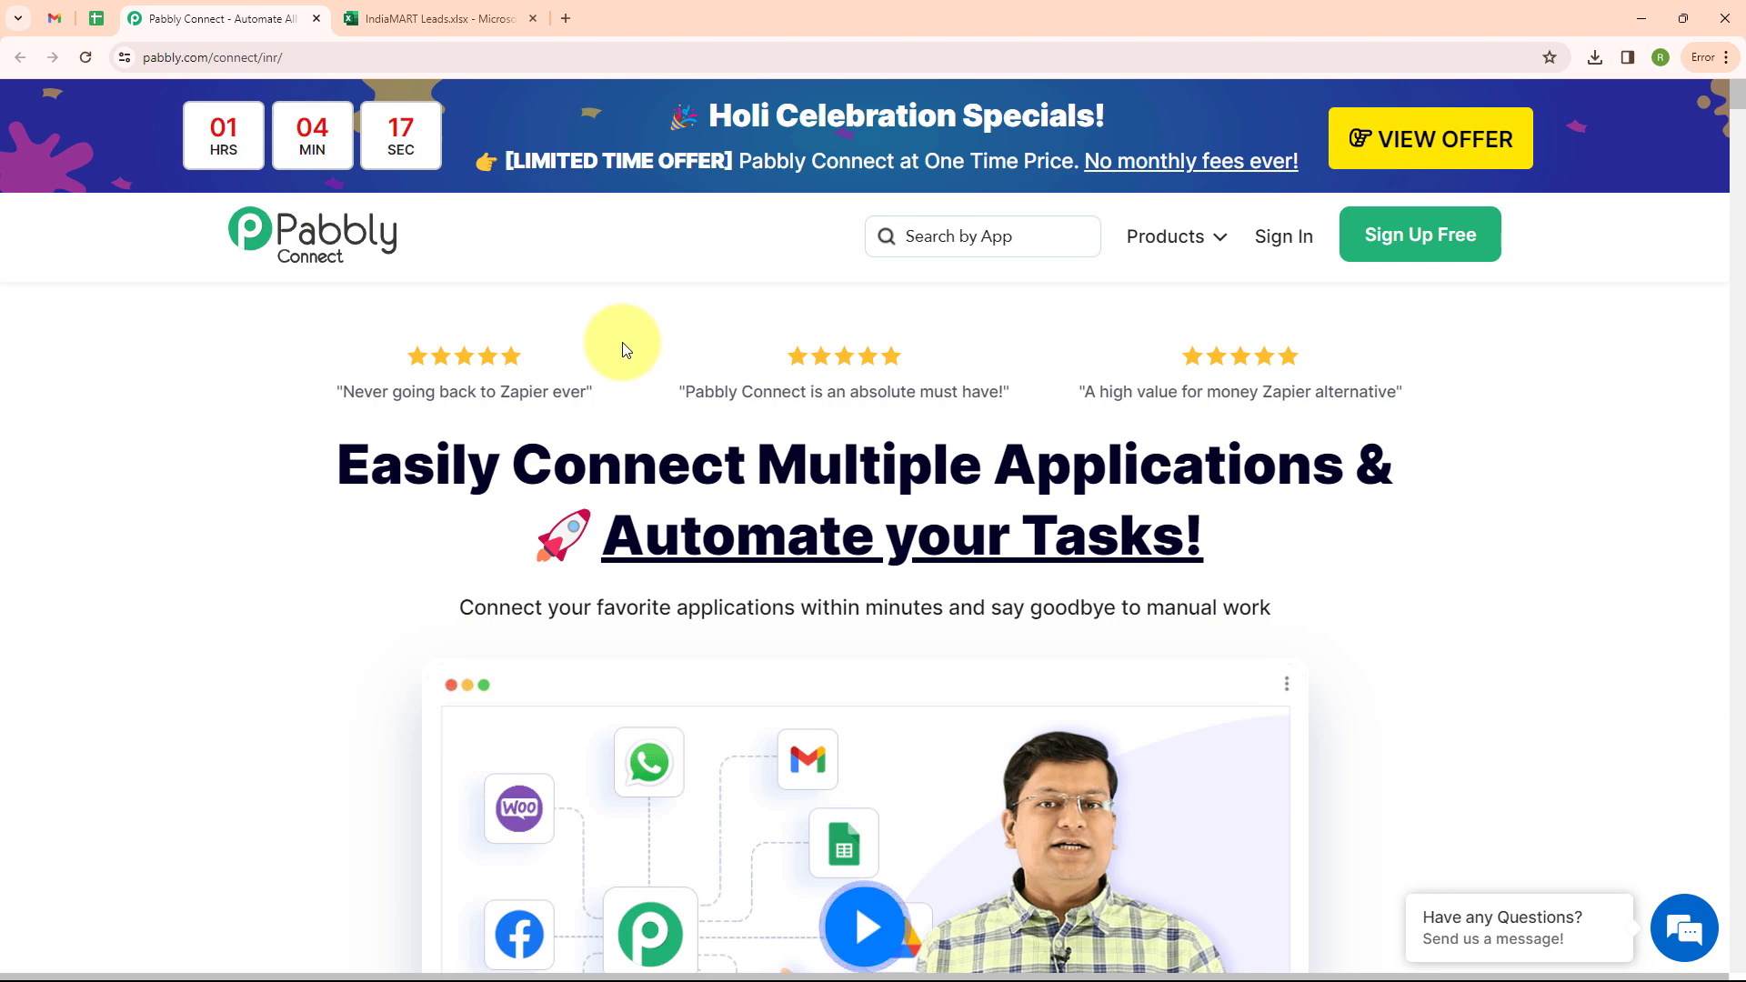
Step: Sign in to the Pabbly account and launch Pabbly Connect from the All Pabbly Apps page
{"action": "left_click", "coordinate": [345, 60]}
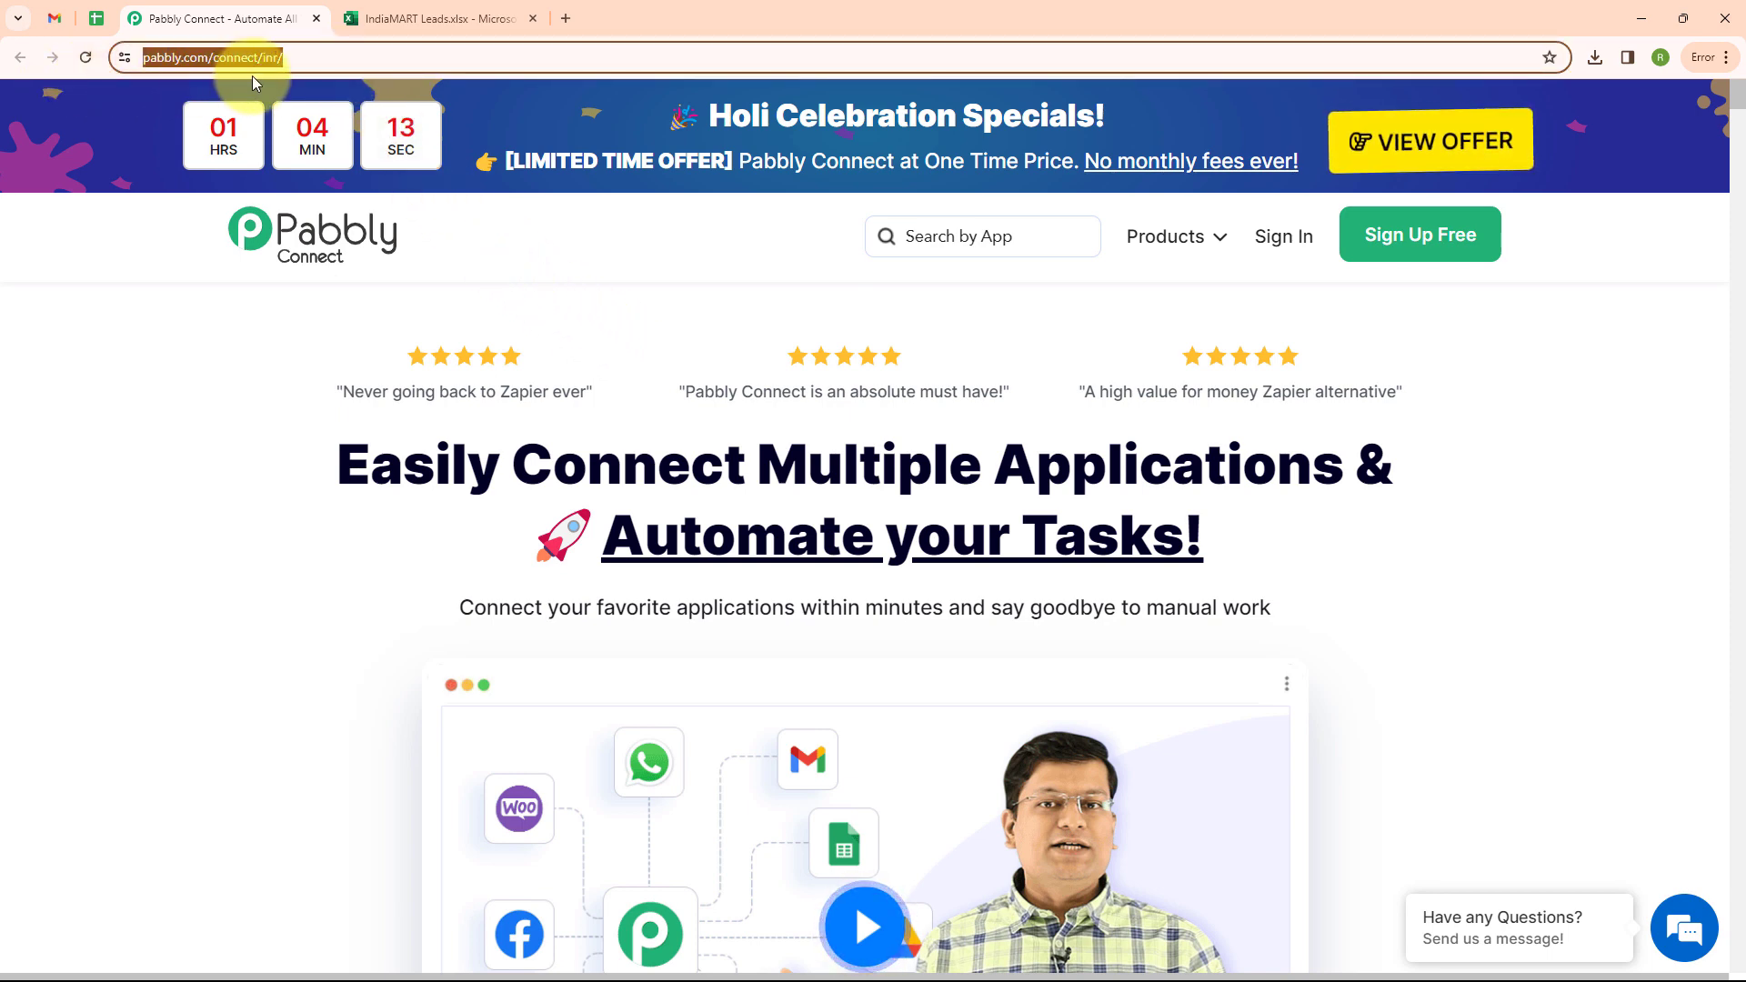
{"action": "left_click", "coordinate": [778, 259]}
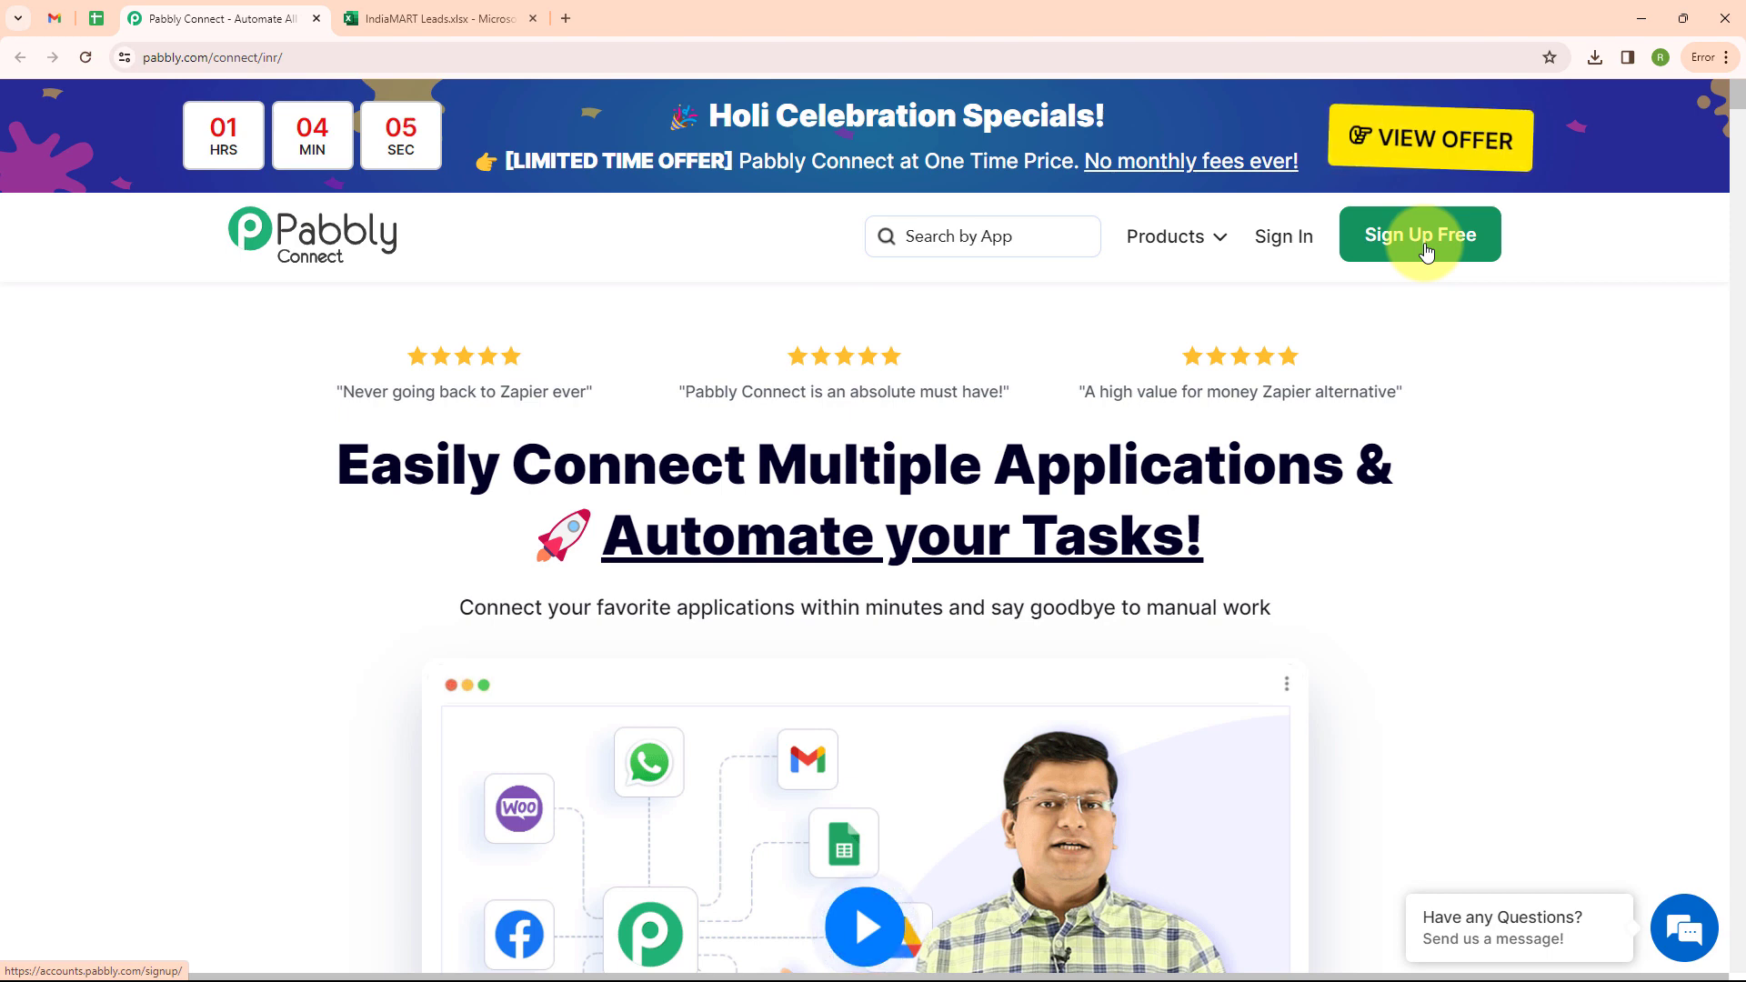
{"action": "left_click", "coordinate": [1270, 249]}
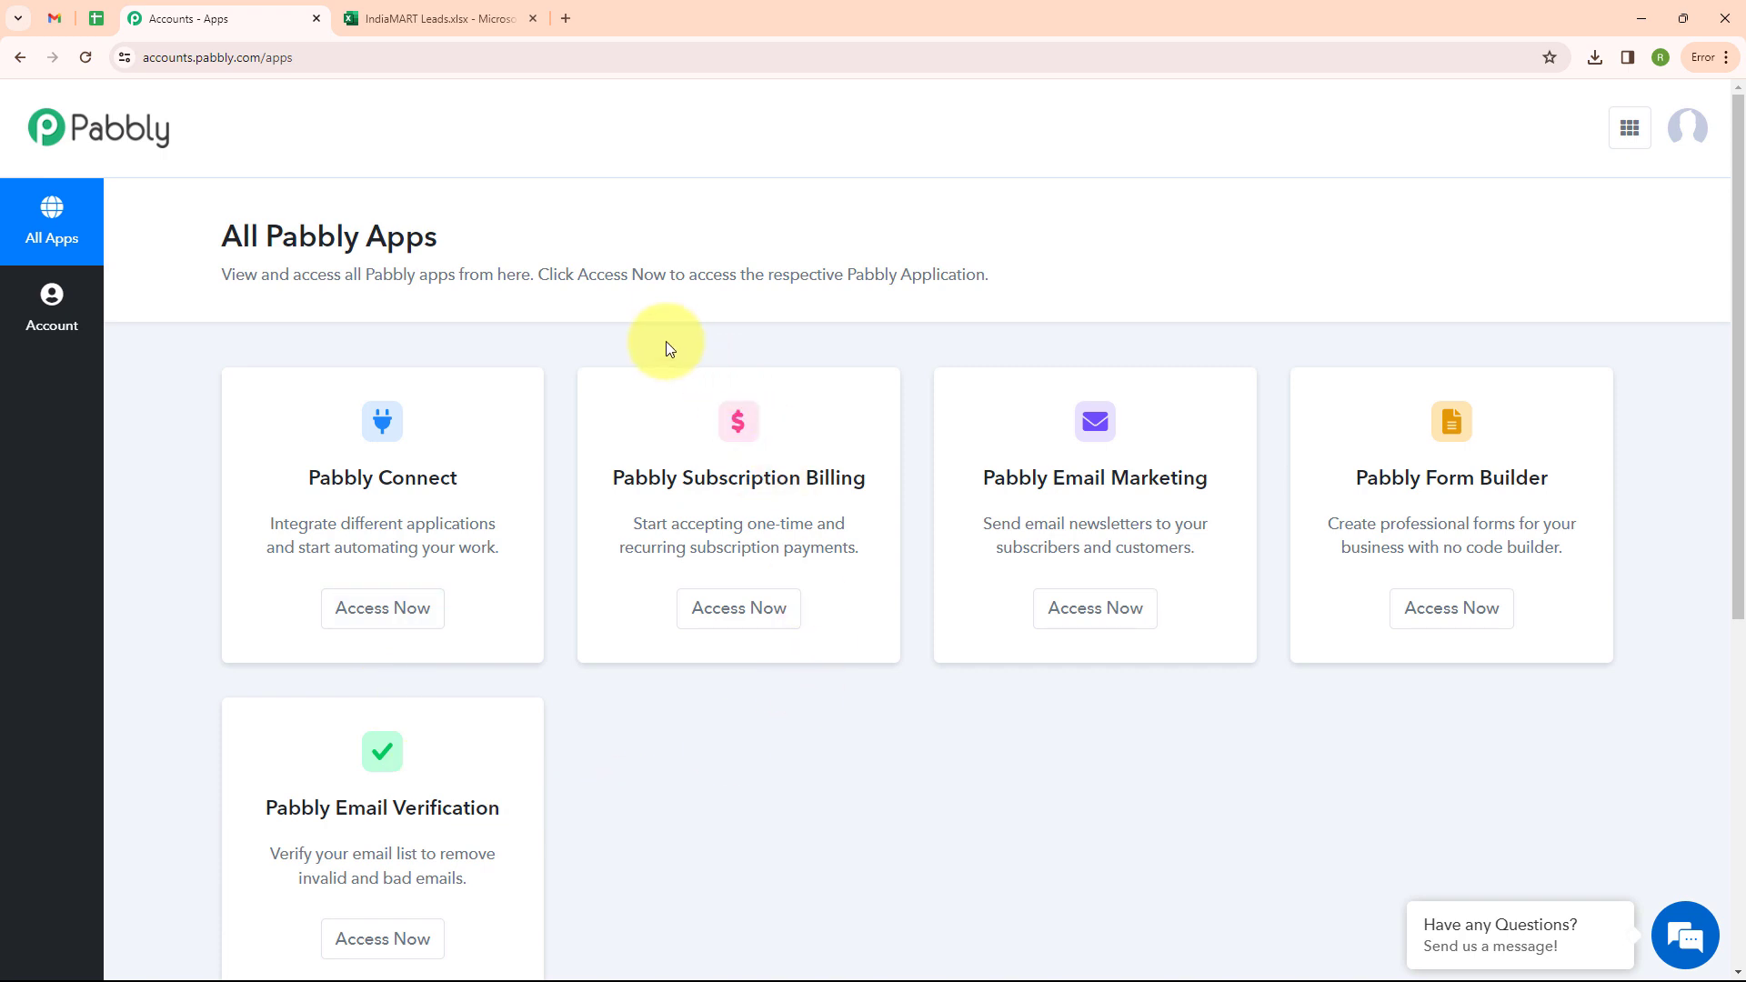
{"action": "left_click", "coordinate": [367, 608]}
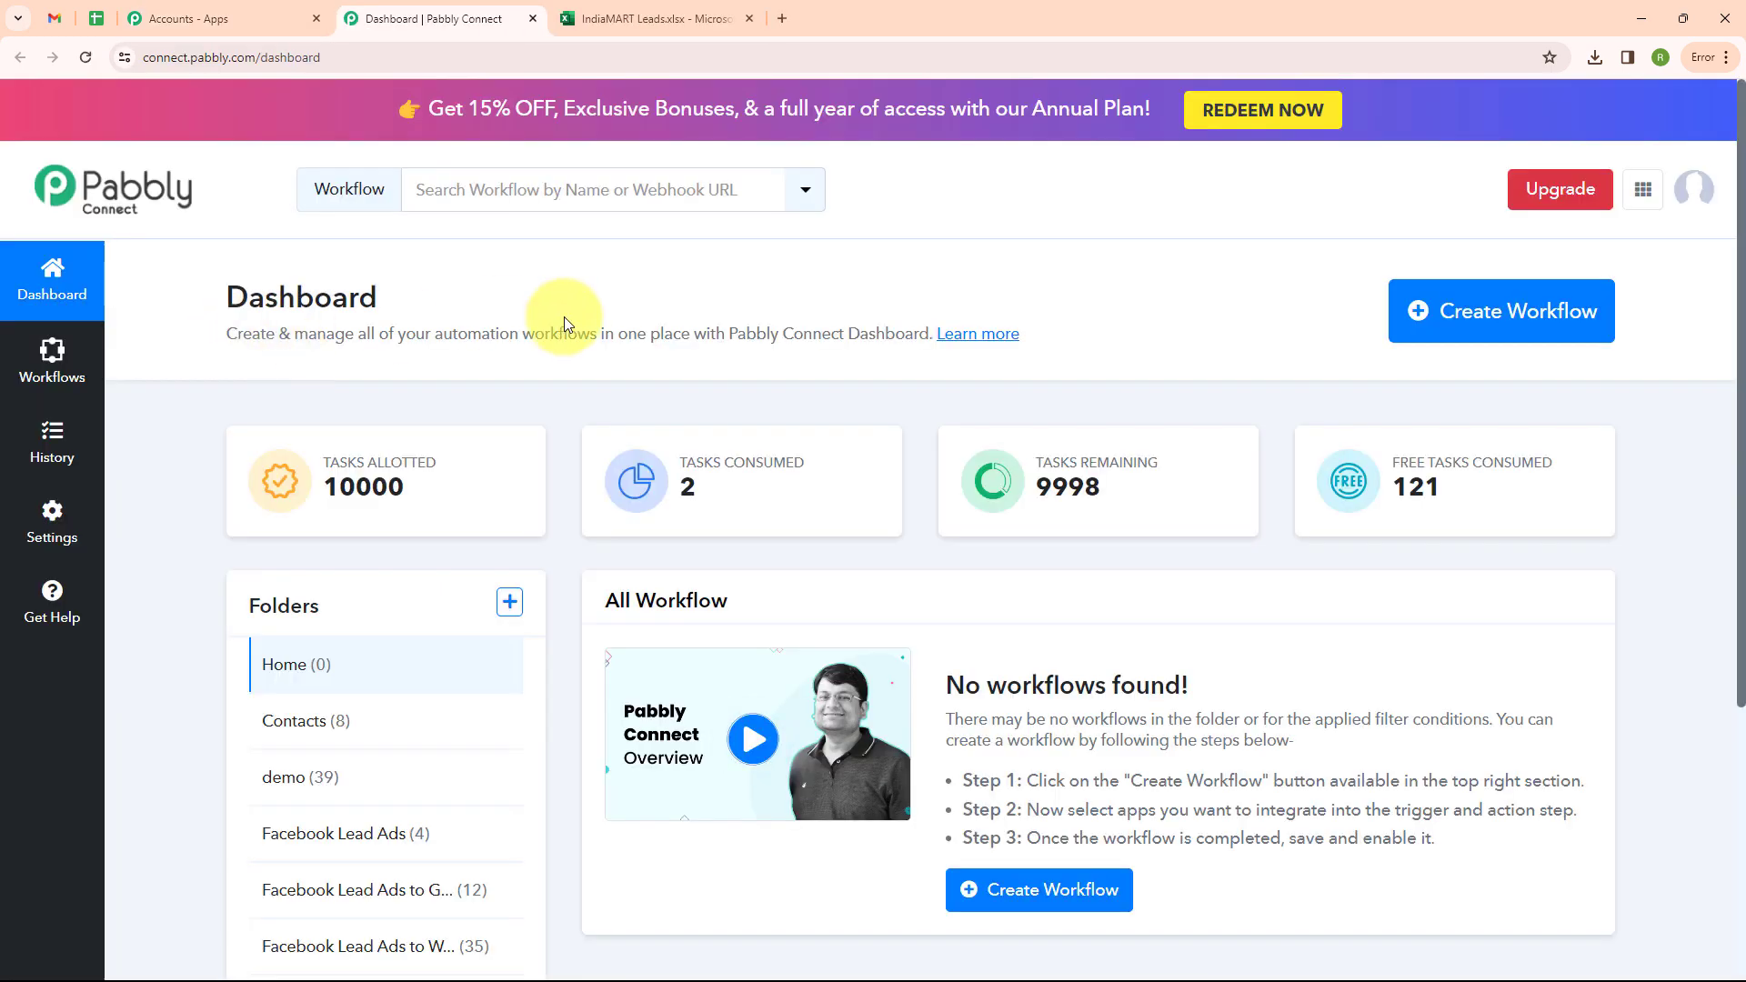
Step: Create the workflow 'Export IndiaMart Enquiries to Microsoft Excel' in the Automations folder
{"action": "left_click", "coordinate": [1419, 342]}
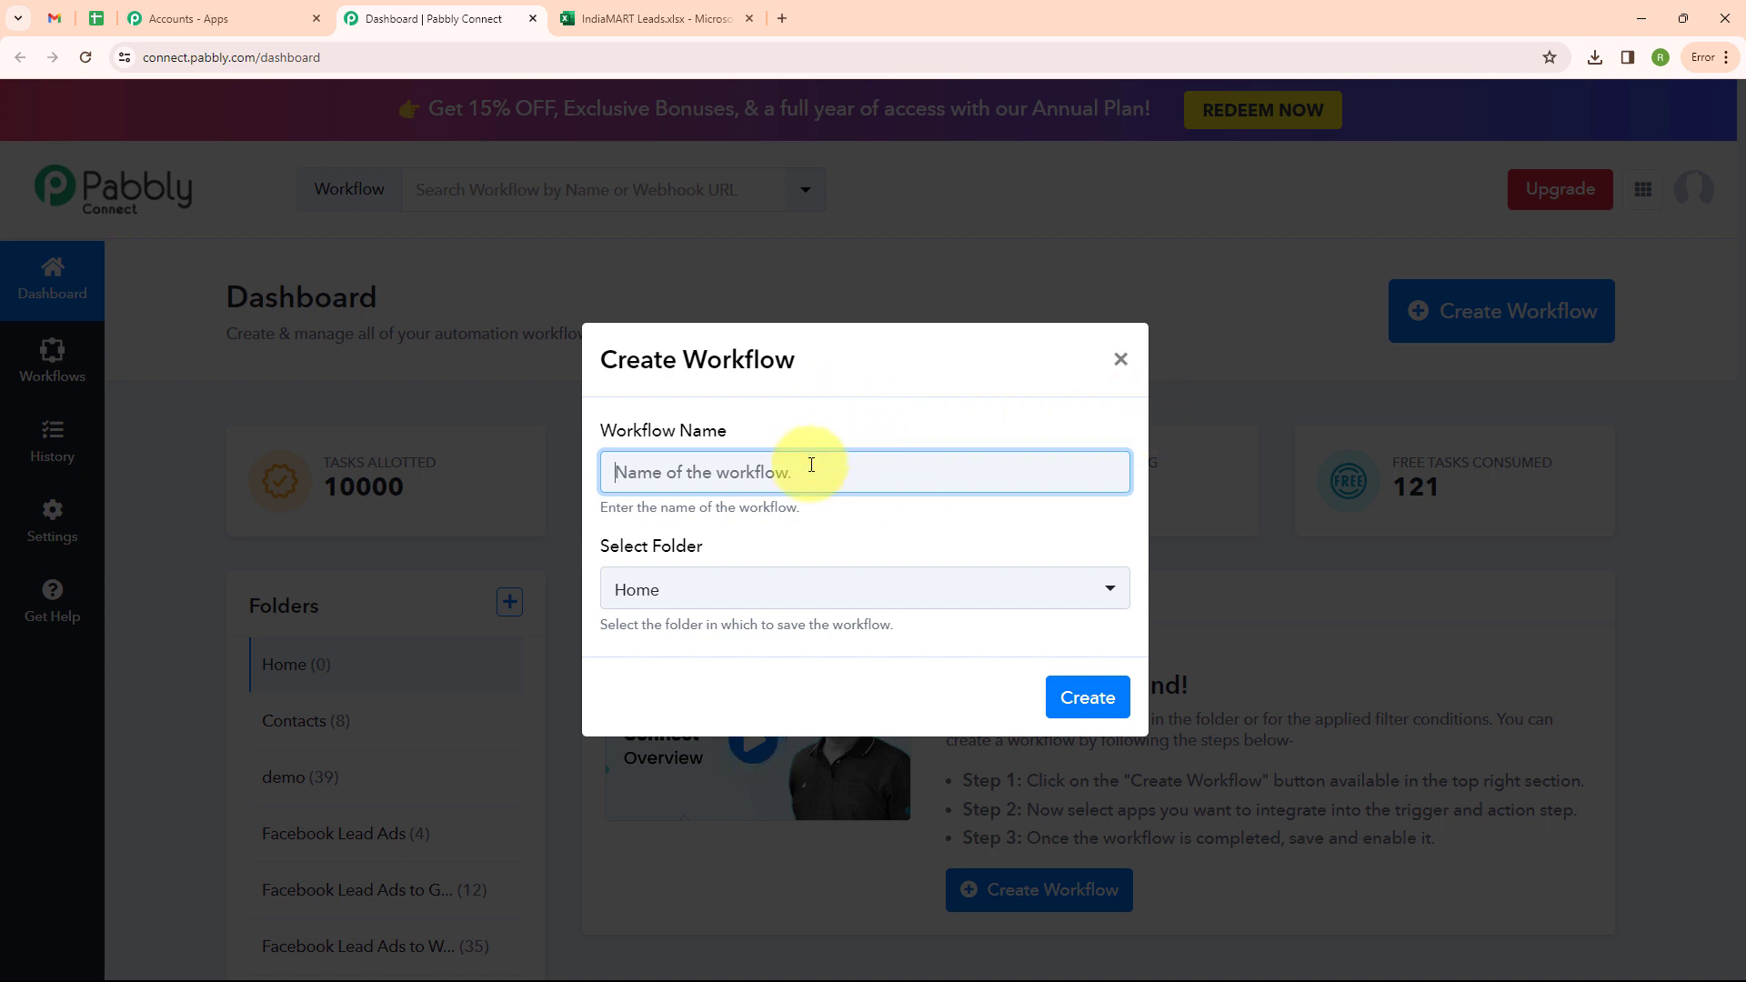
{"action": "type", "text": "Export IndiaMart Enquiries to Microsoft Excel"}
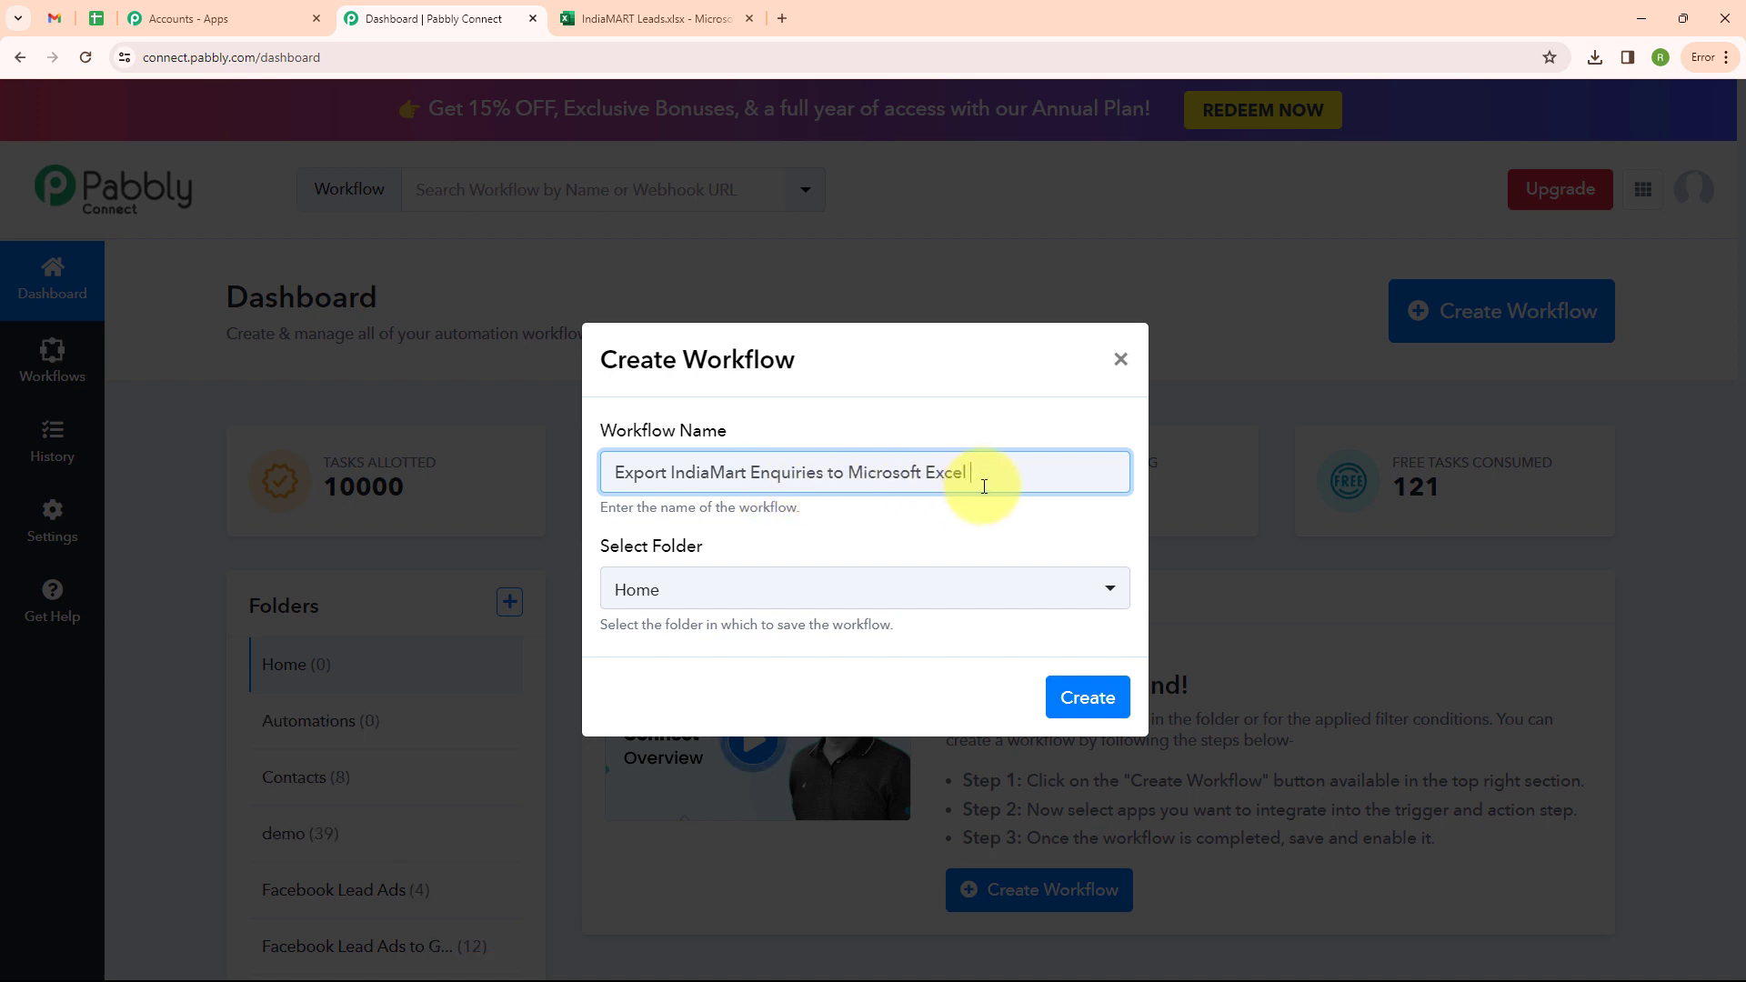
{"action": "left_click", "coordinate": [830, 592]}
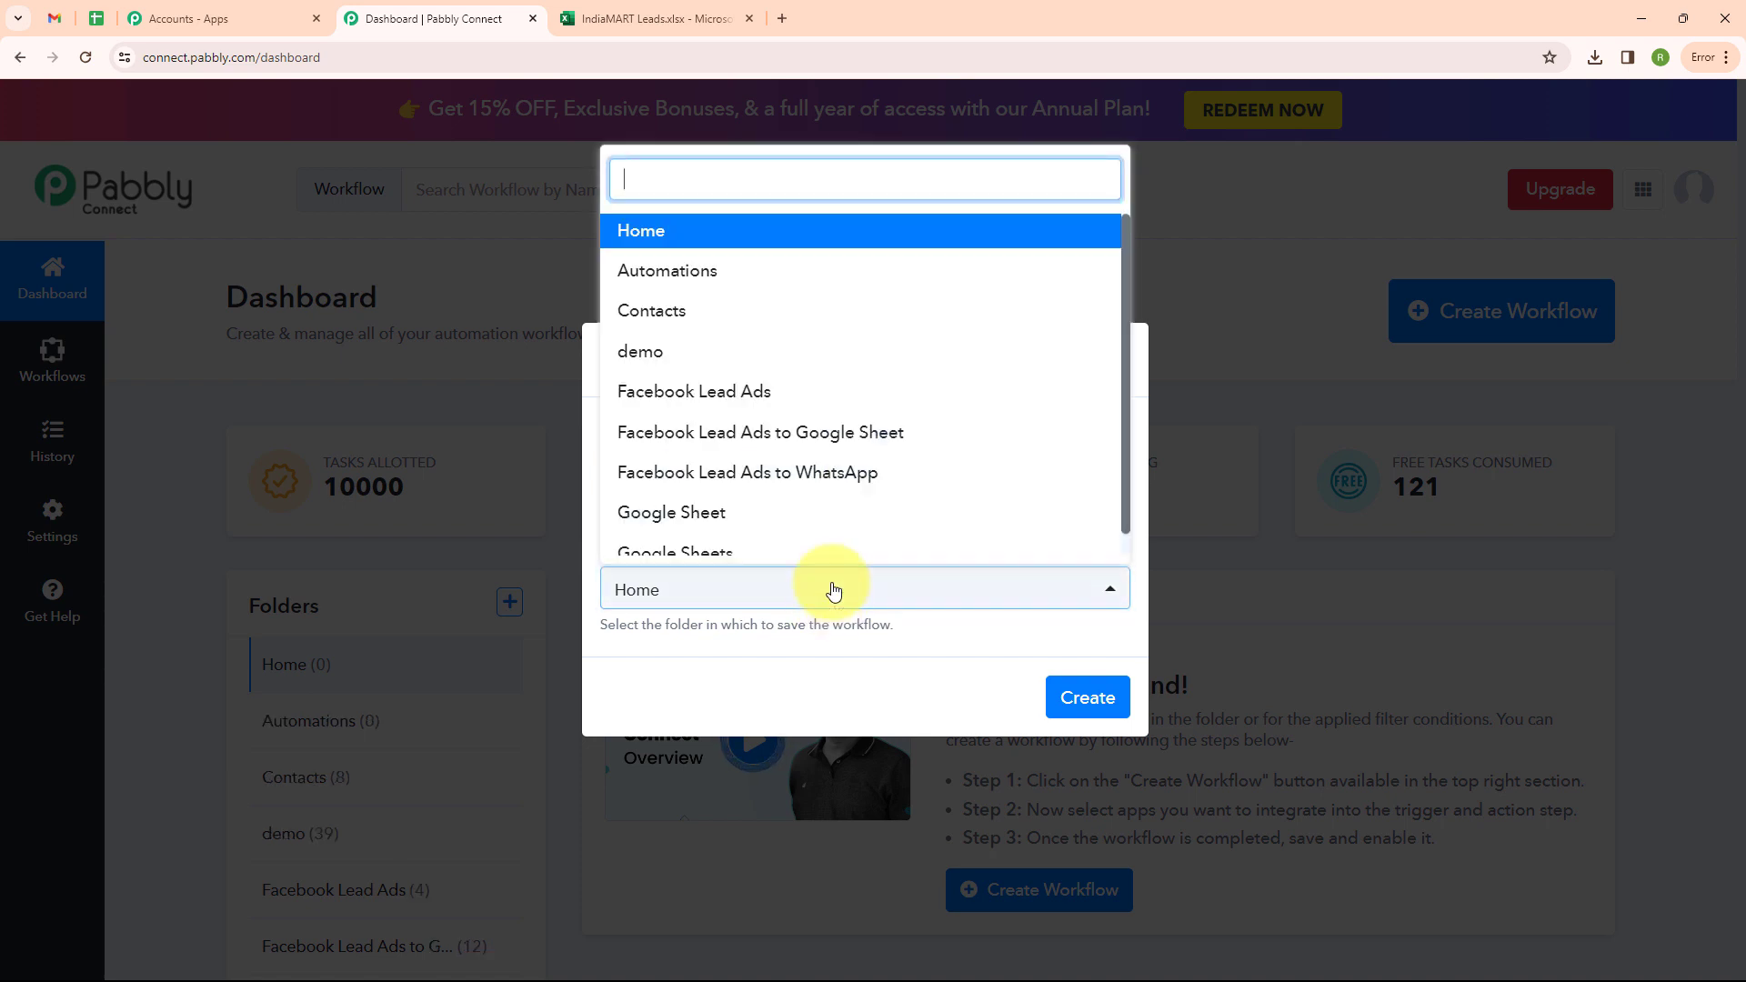
{"action": "left_click", "coordinate": [823, 290]}
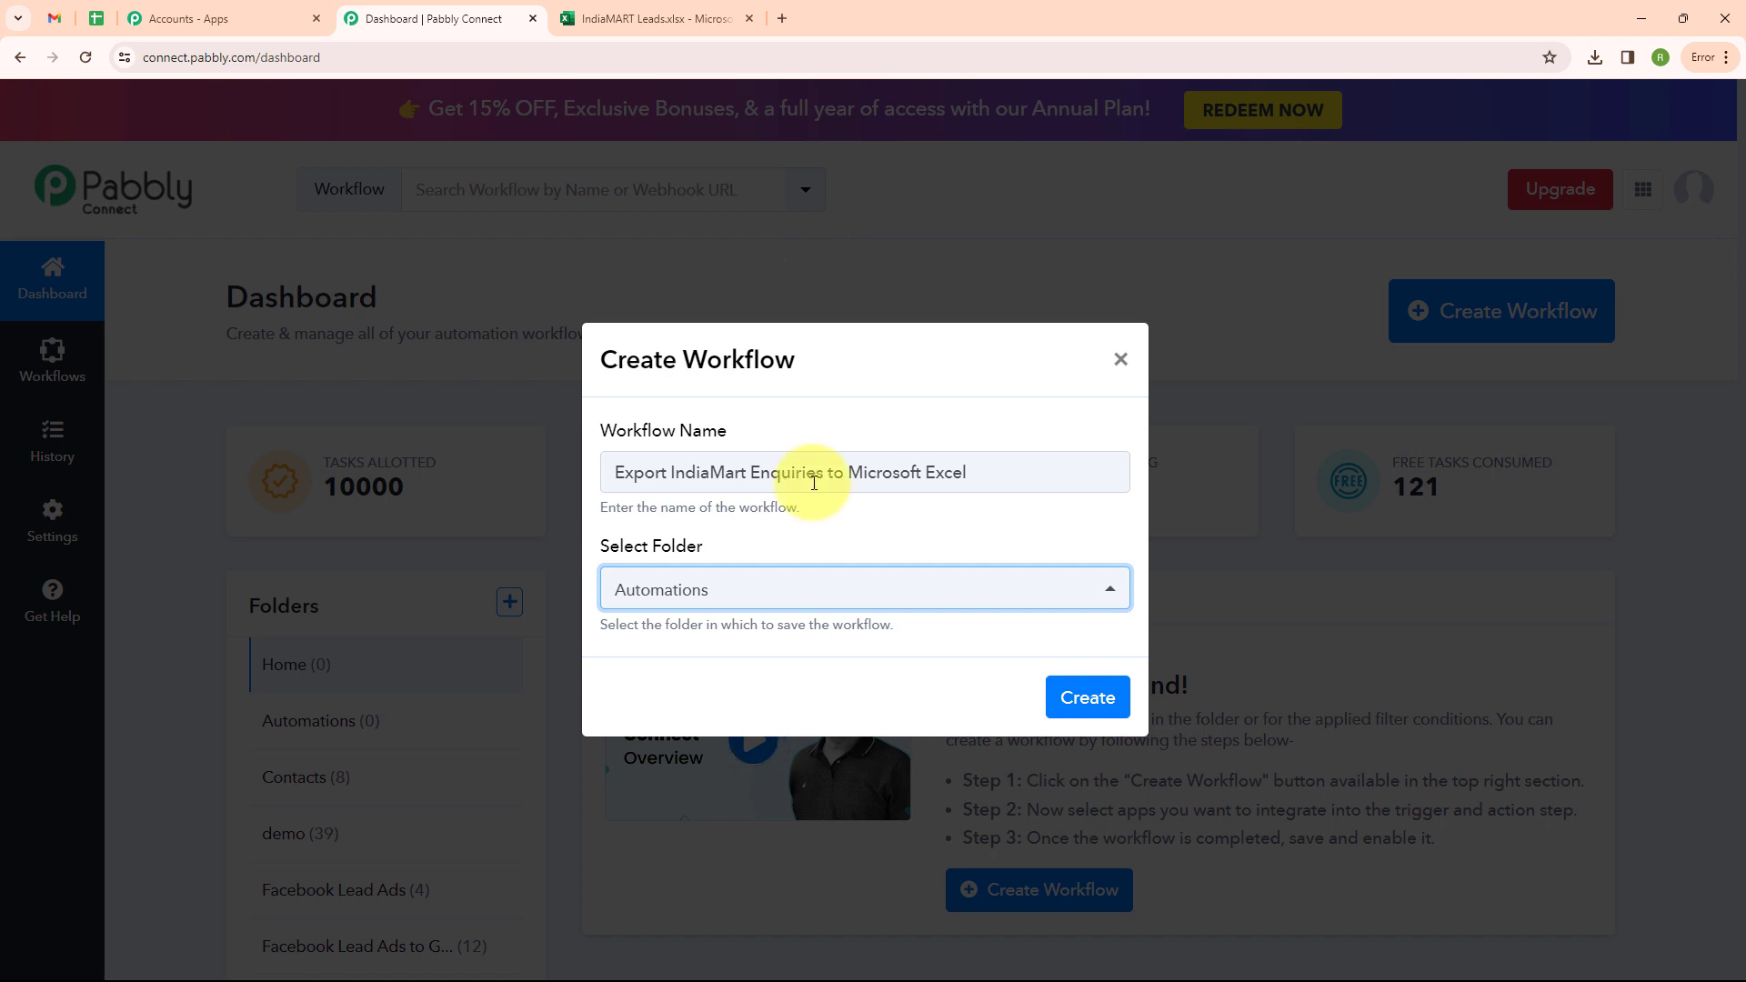
{"action": "left_click", "coordinate": [1068, 700]}
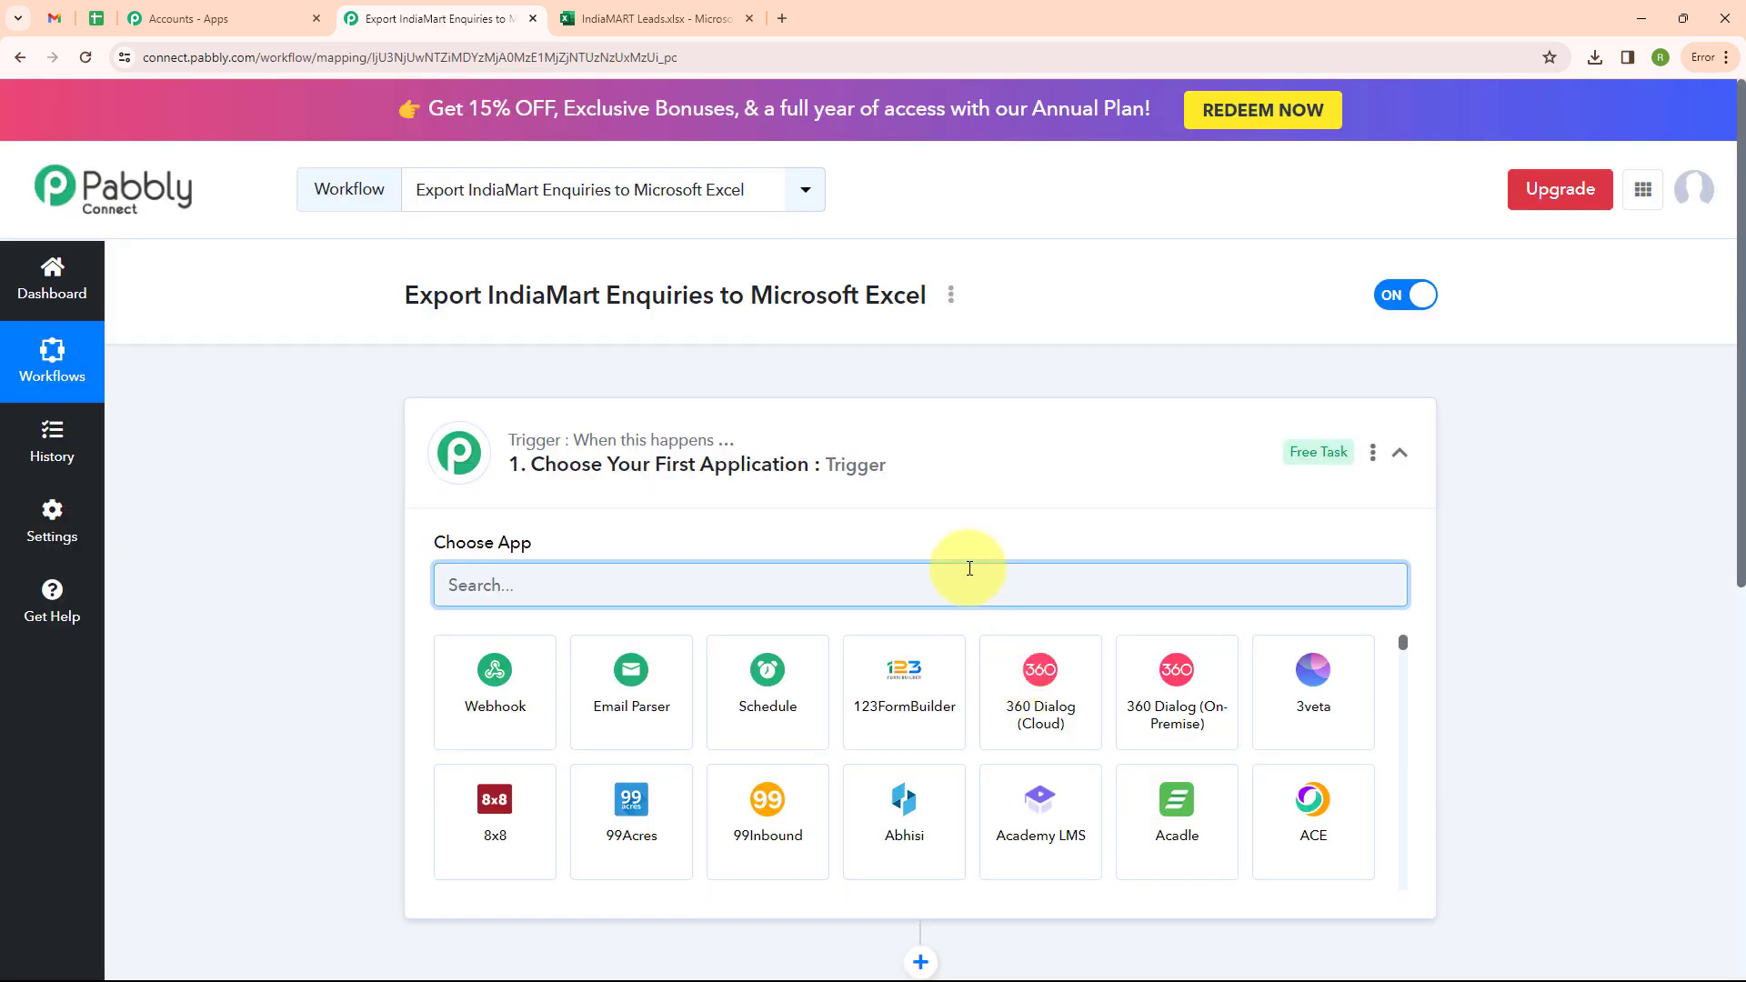
Step: Set the trigger to IndiaMART with the New Leads event and start connecting an account
{"action": "left_click", "coordinate": [1399, 451]}
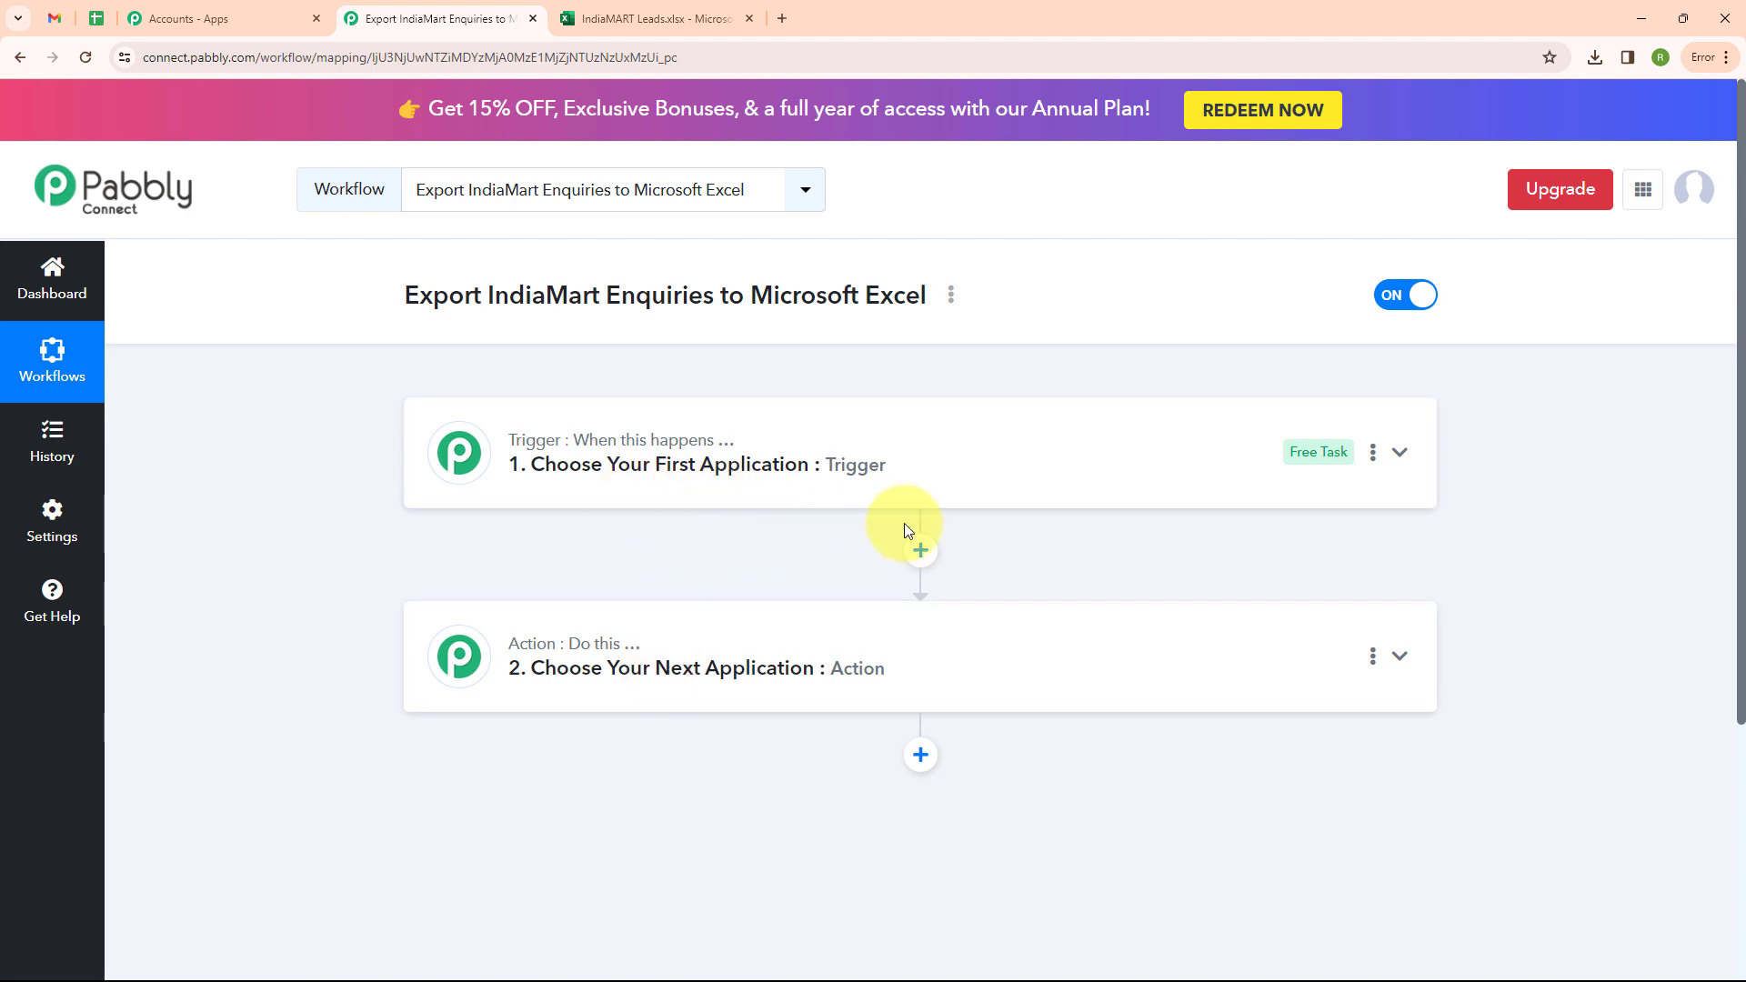
{"action": "left_click", "coordinate": [1401, 455]}
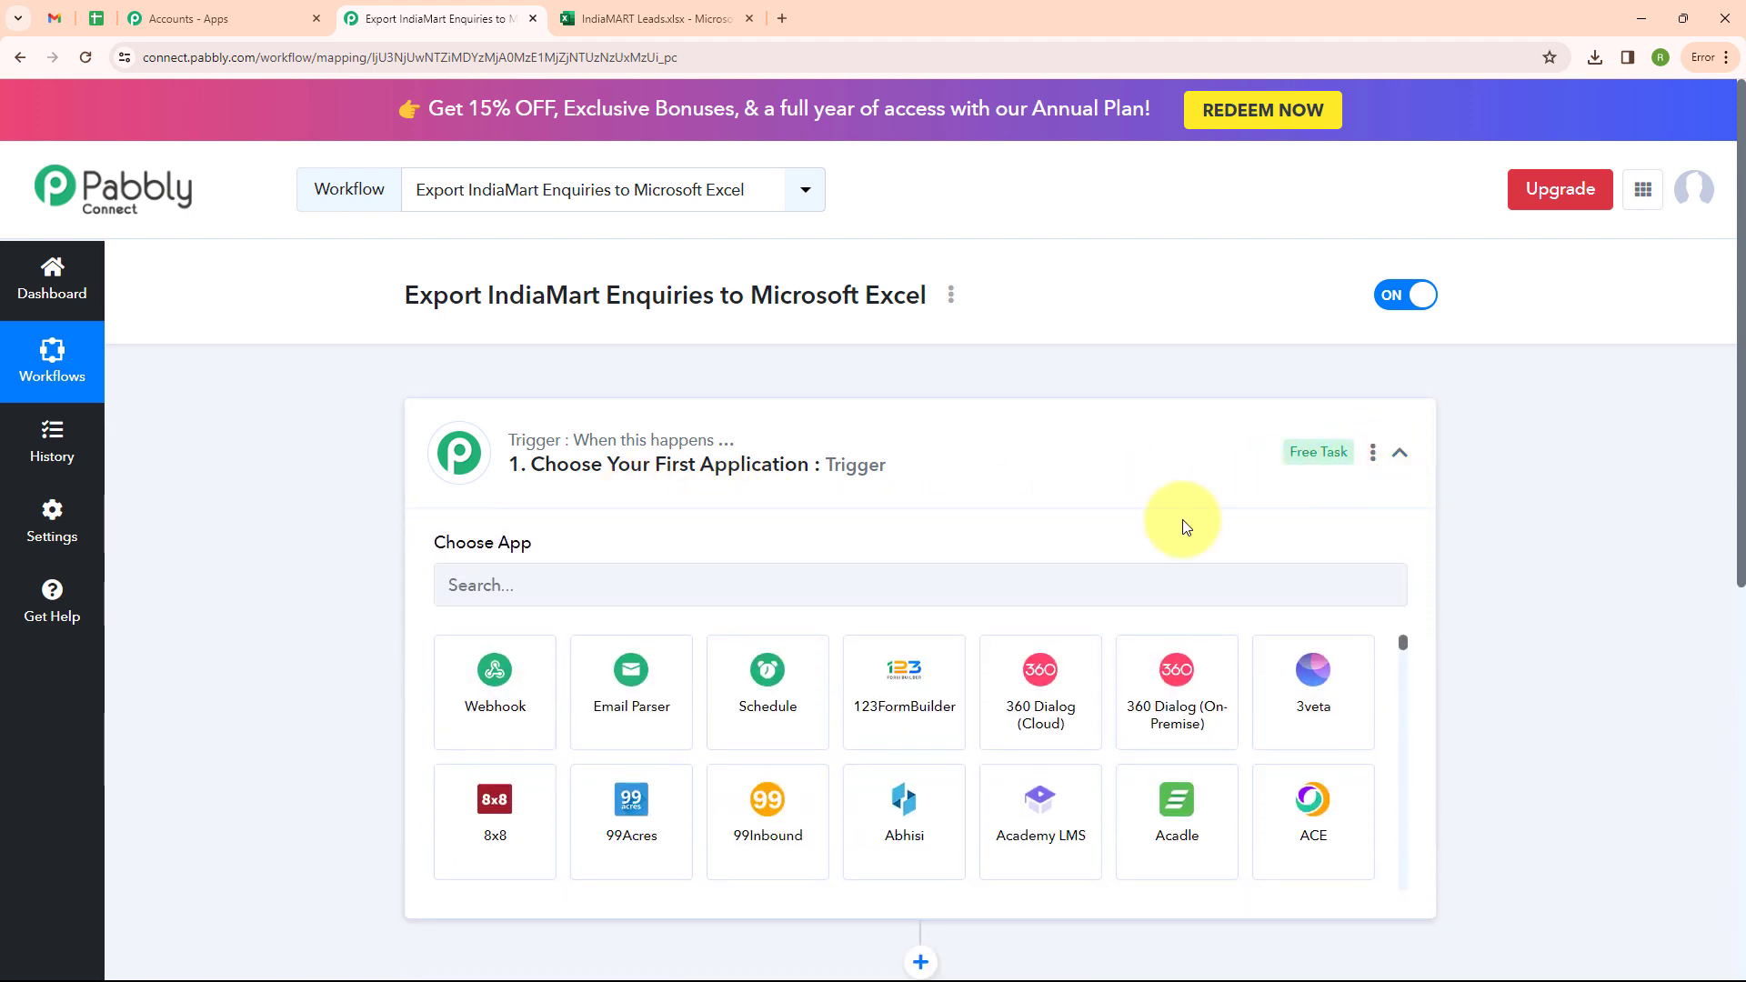
{"action": "left_click", "coordinate": [601, 587]}
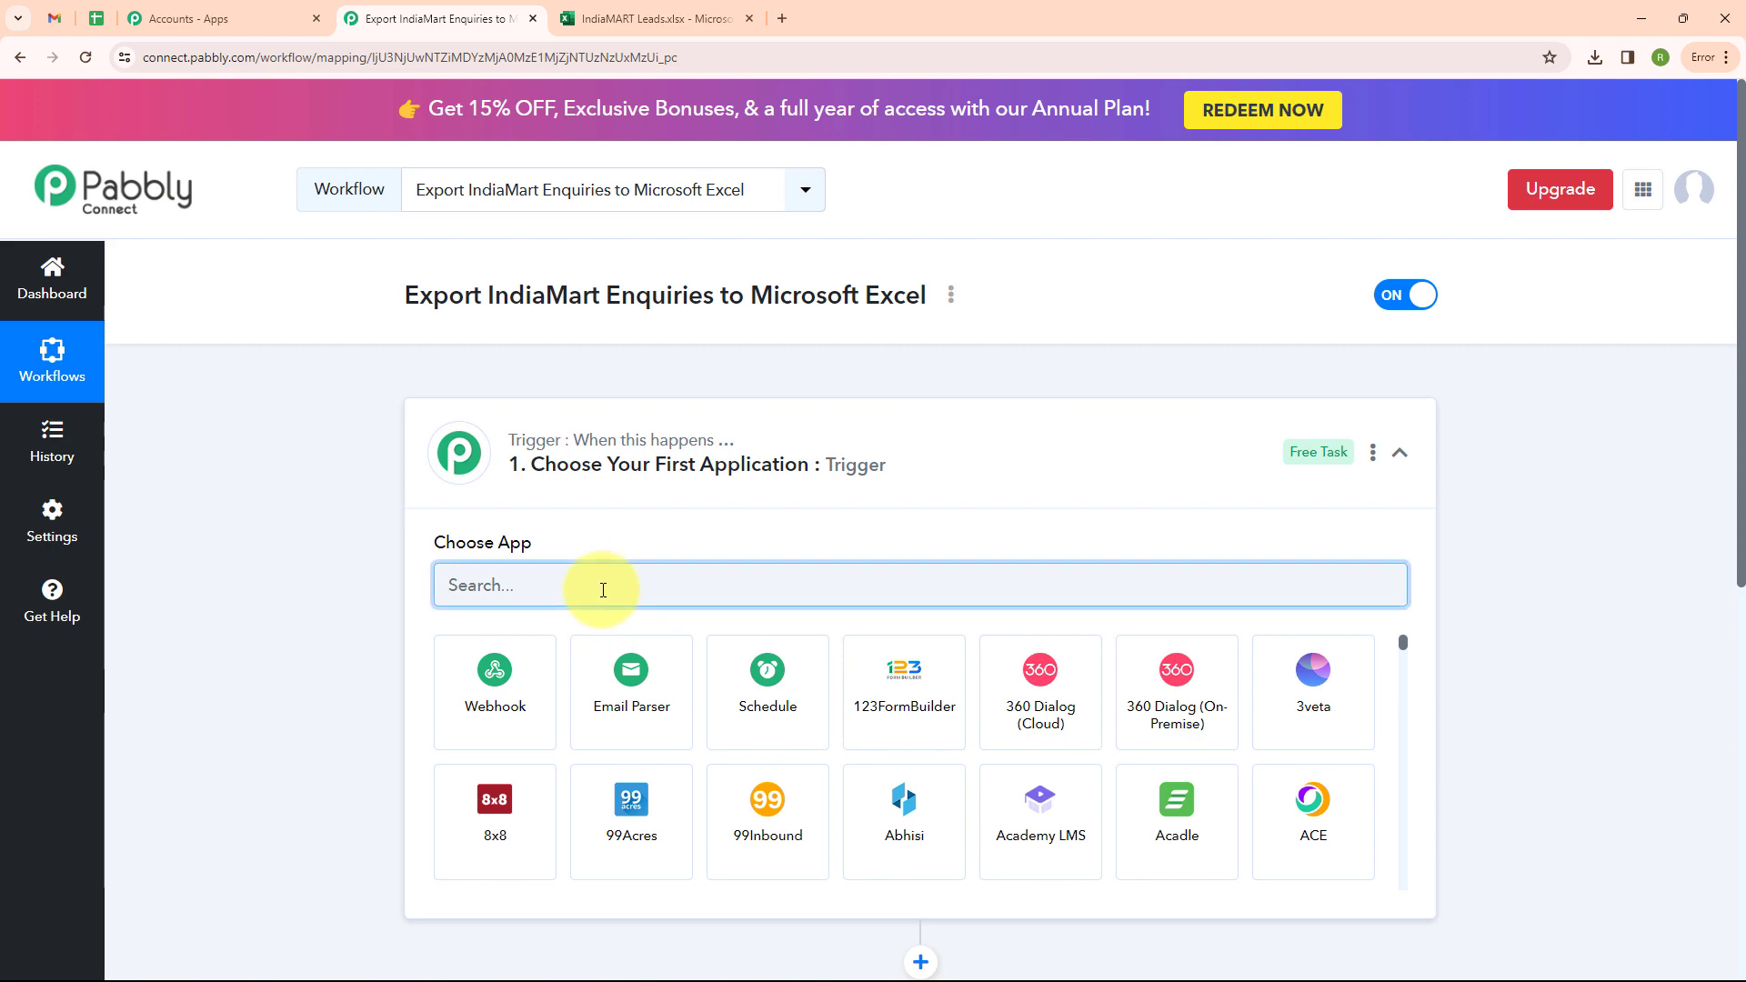
{"action": "type", "text": "Indi"}
{"action": "left_click", "coordinate": [485, 701]}
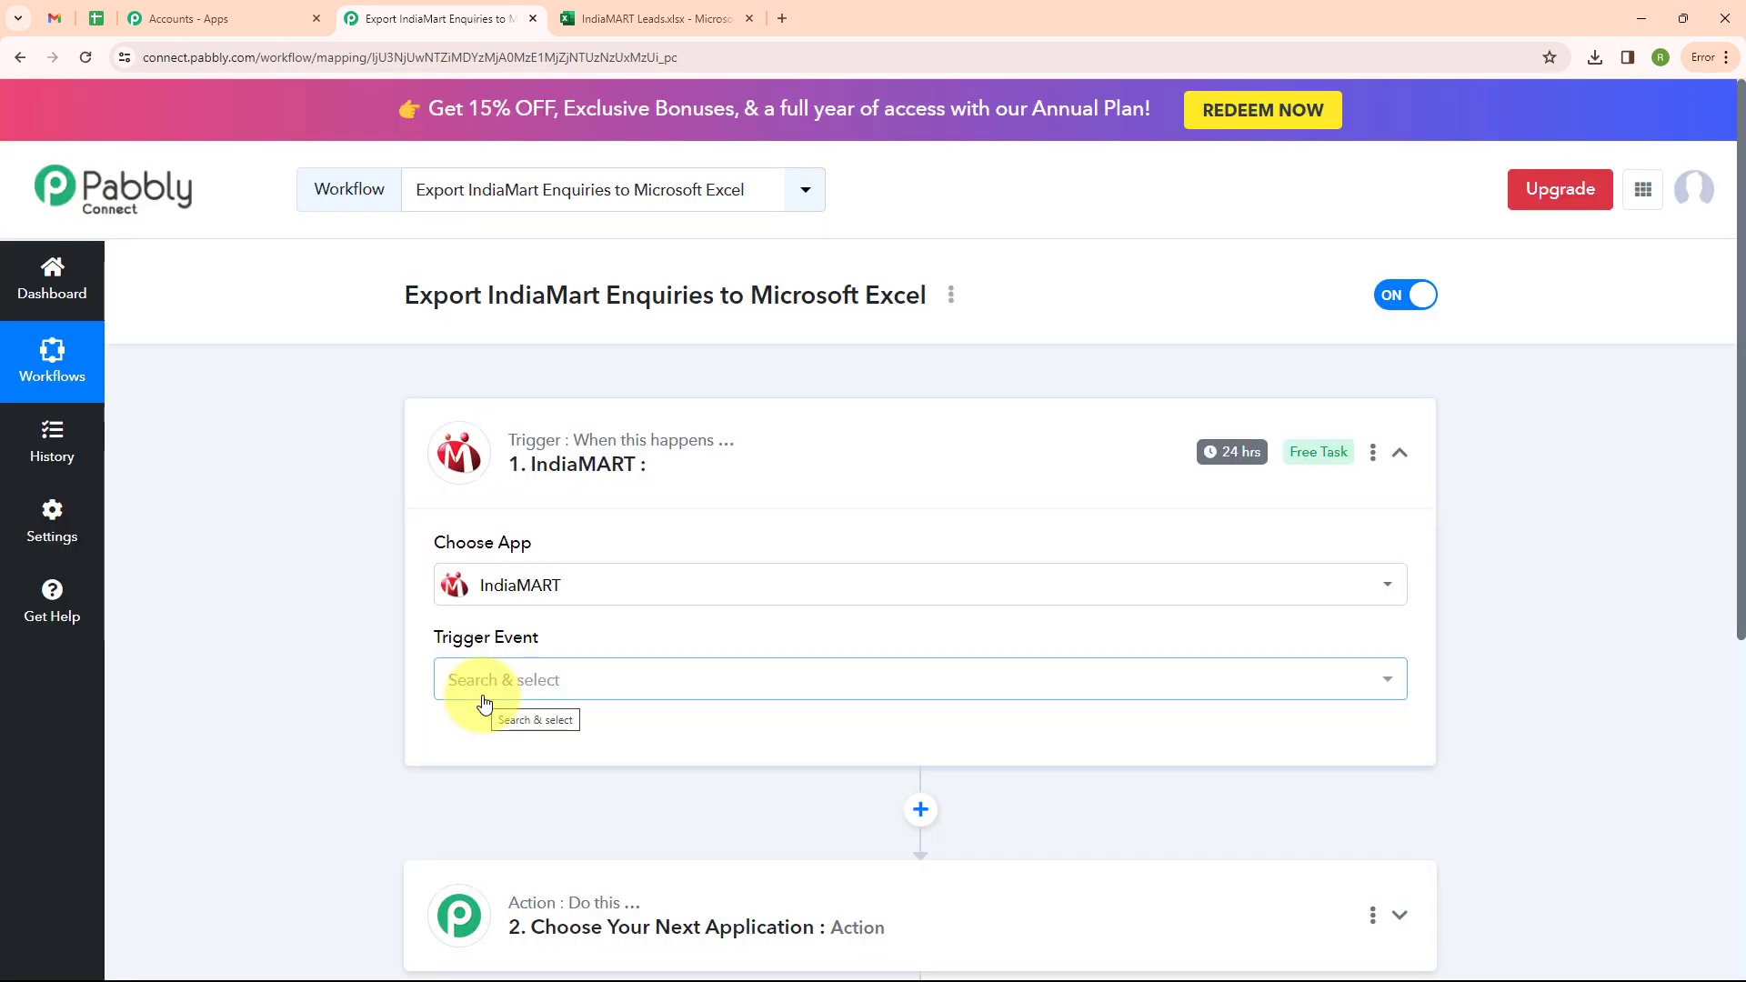
{"action": "left_click", "coordinate": [487, 697]}
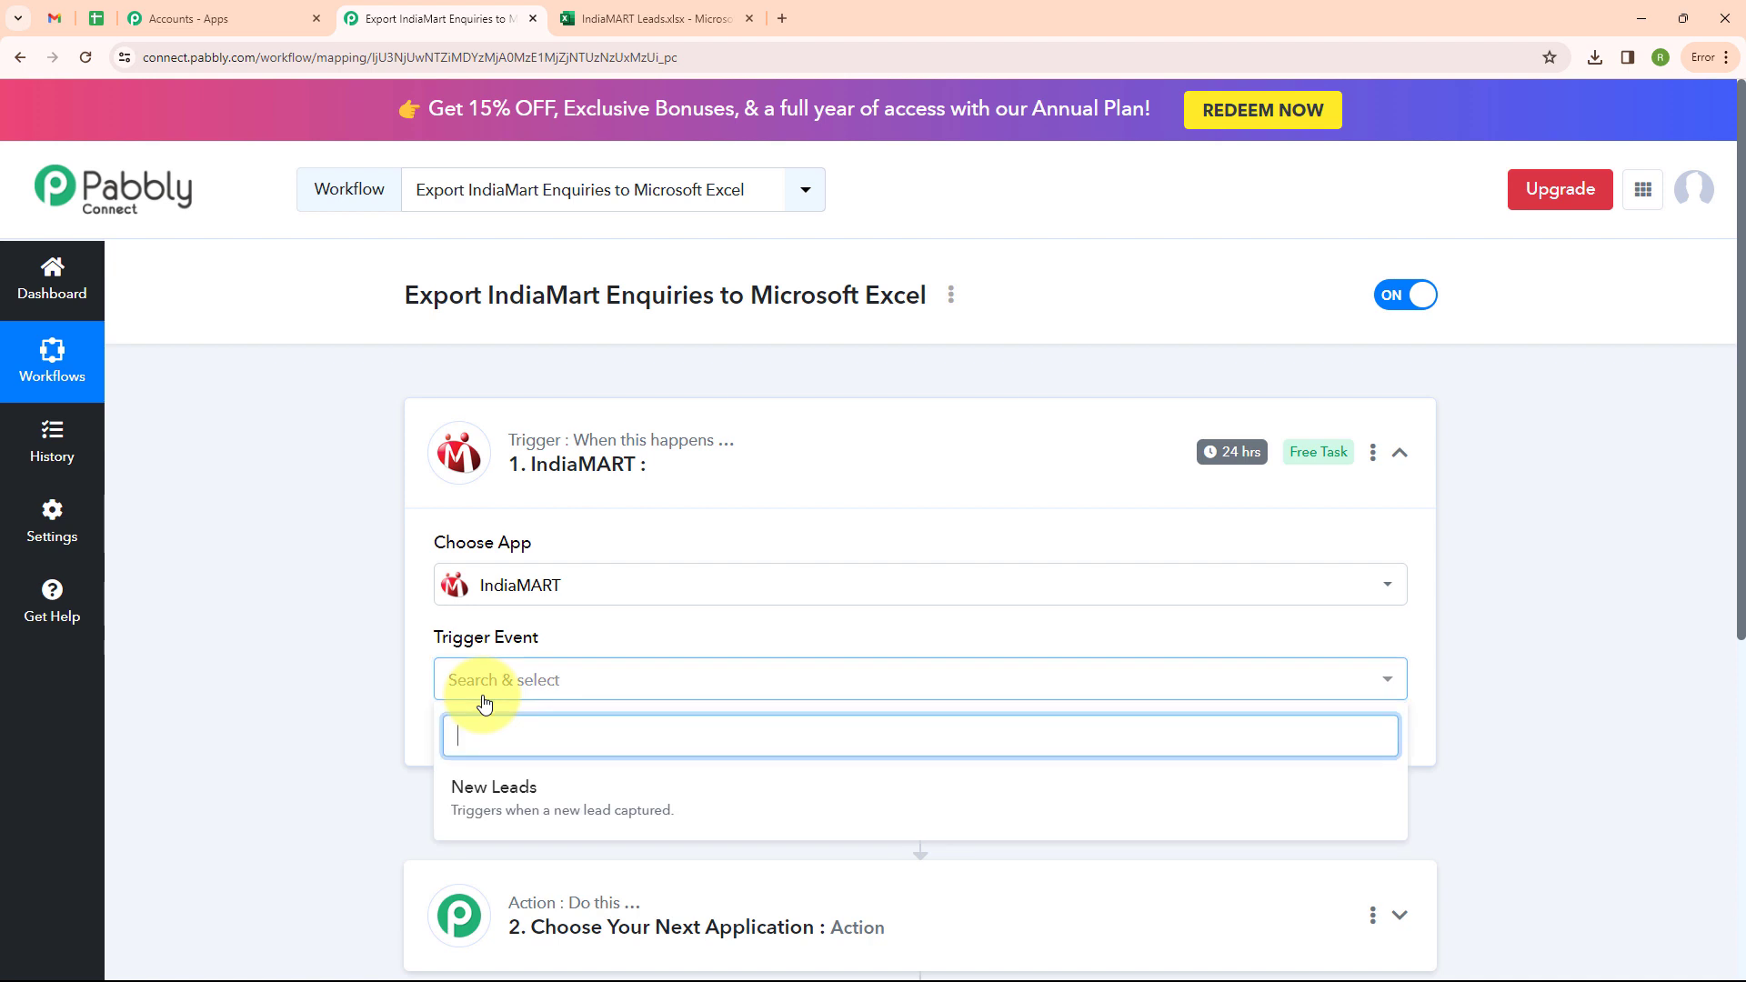
{"action": "left_click", "coordinate": [483, 808]}
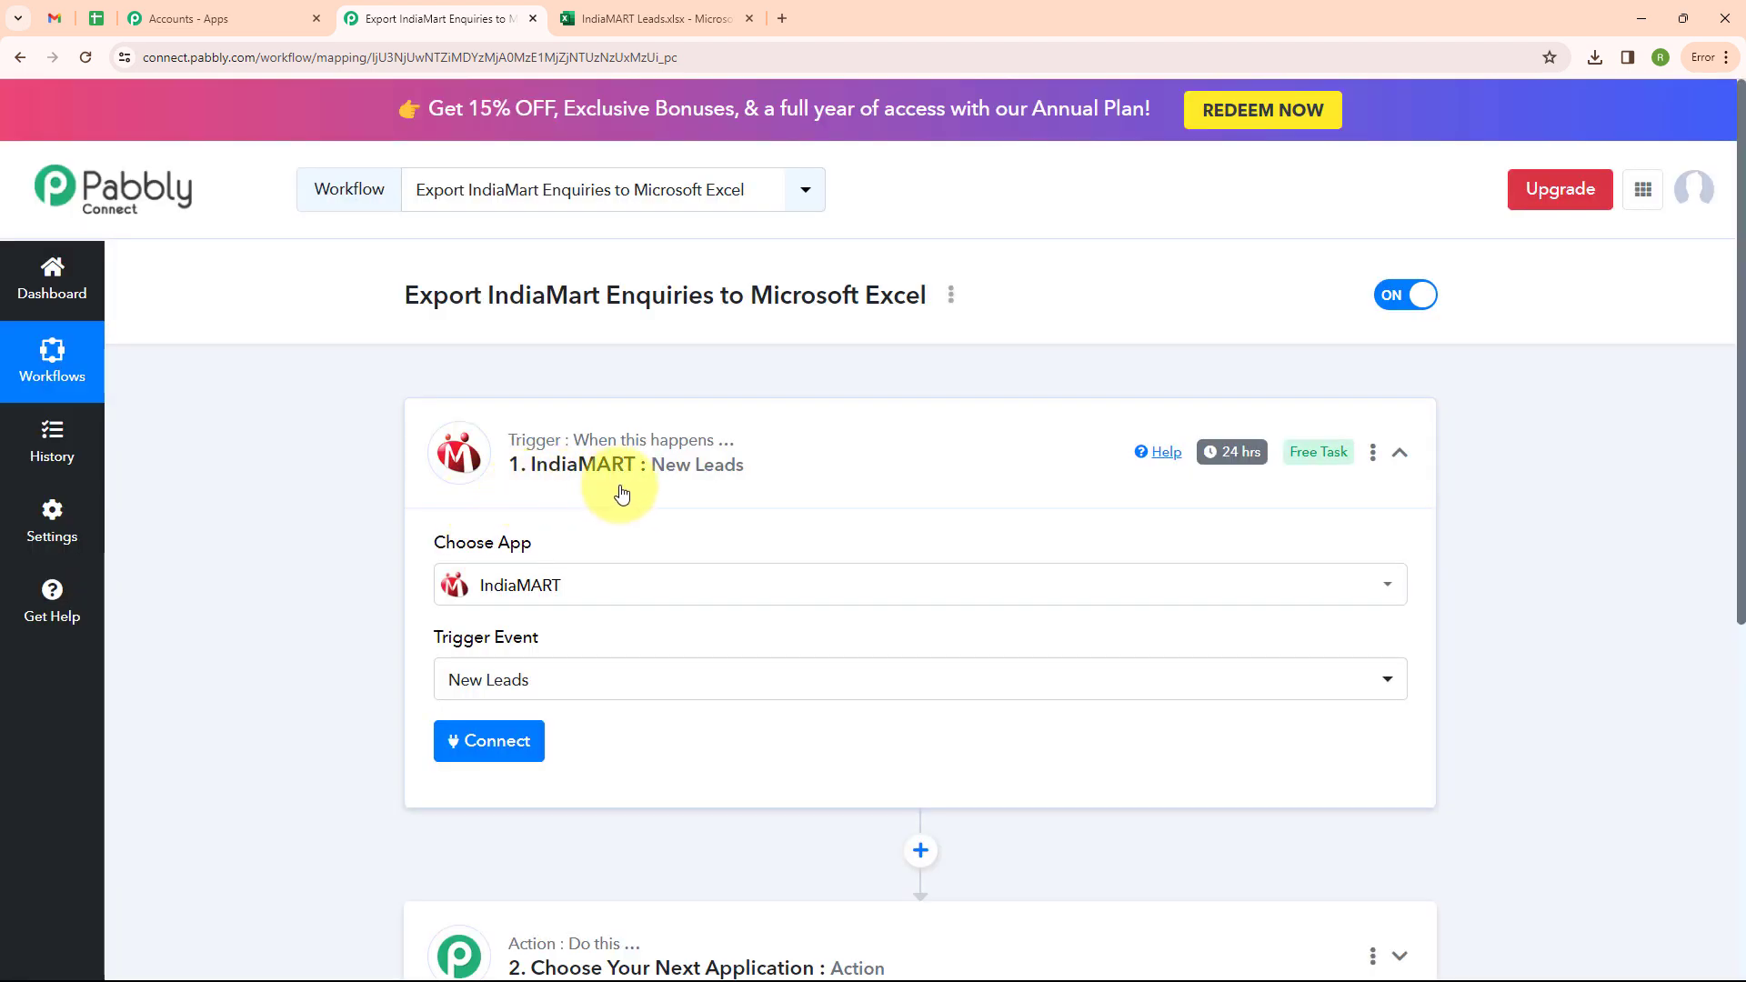
{"action": "left_click", "coordinate": [499, 761]}
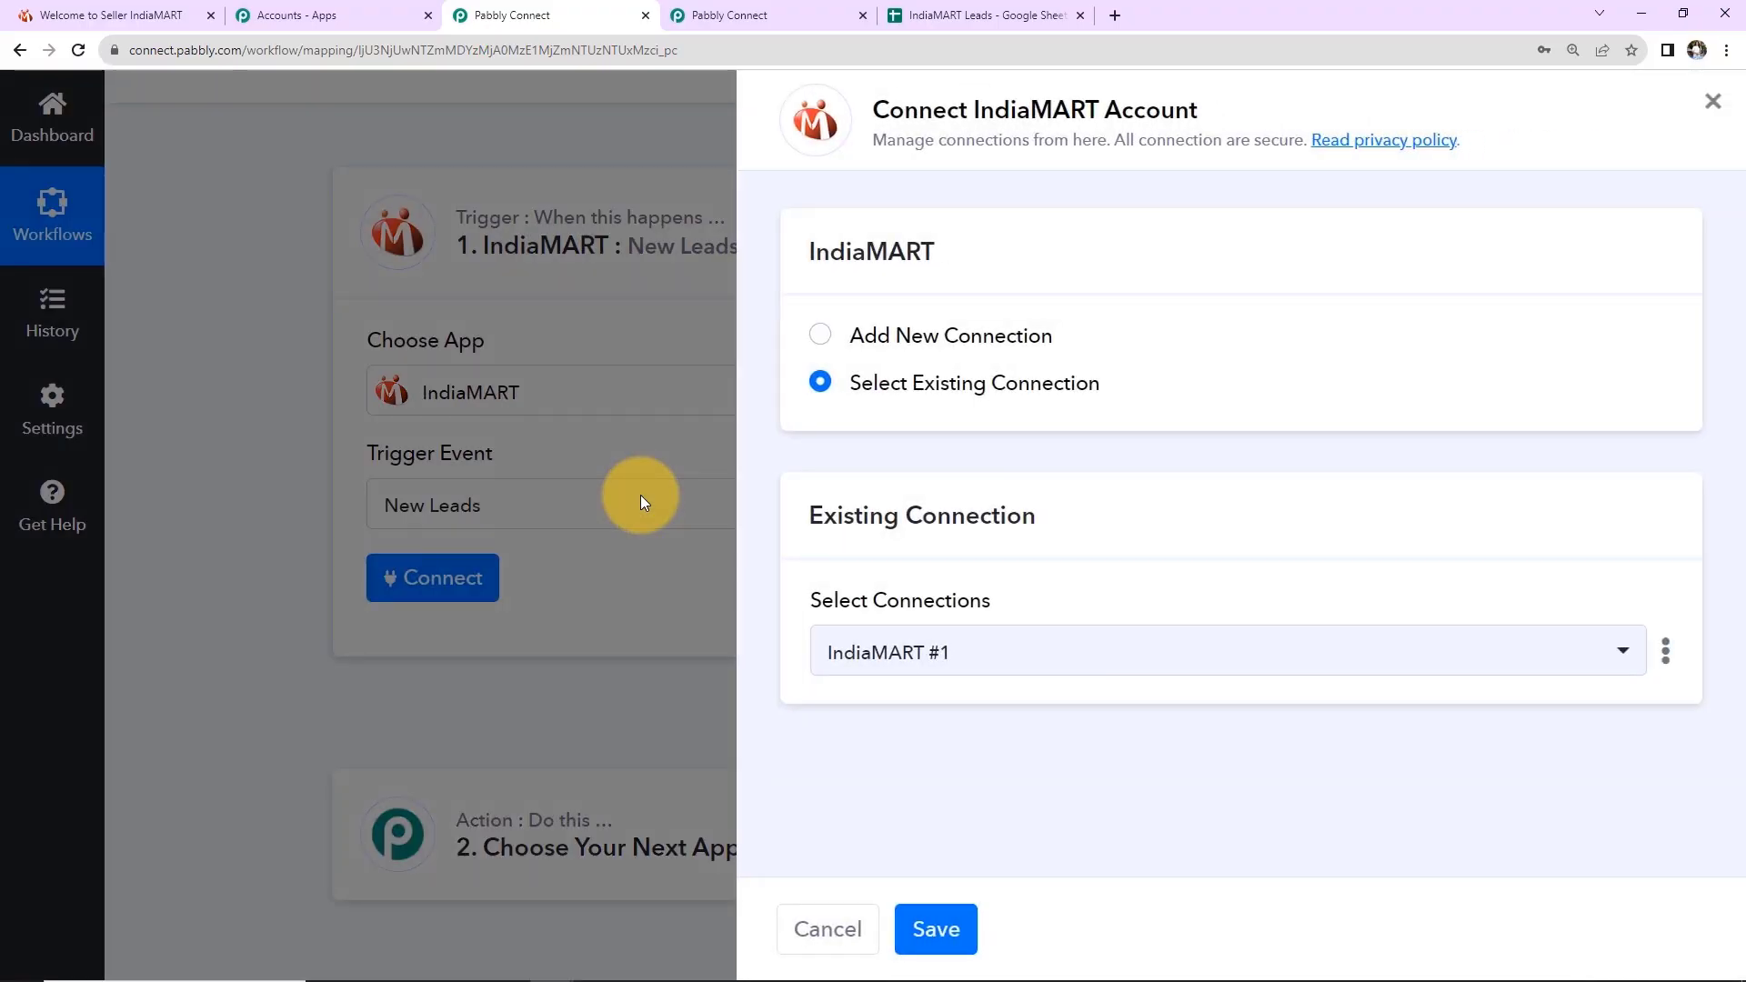
Step: Open the CRM API key page under Account Settings in IndiaMART Seller
{"action": "left_click", "coordinate": [137, 15]}
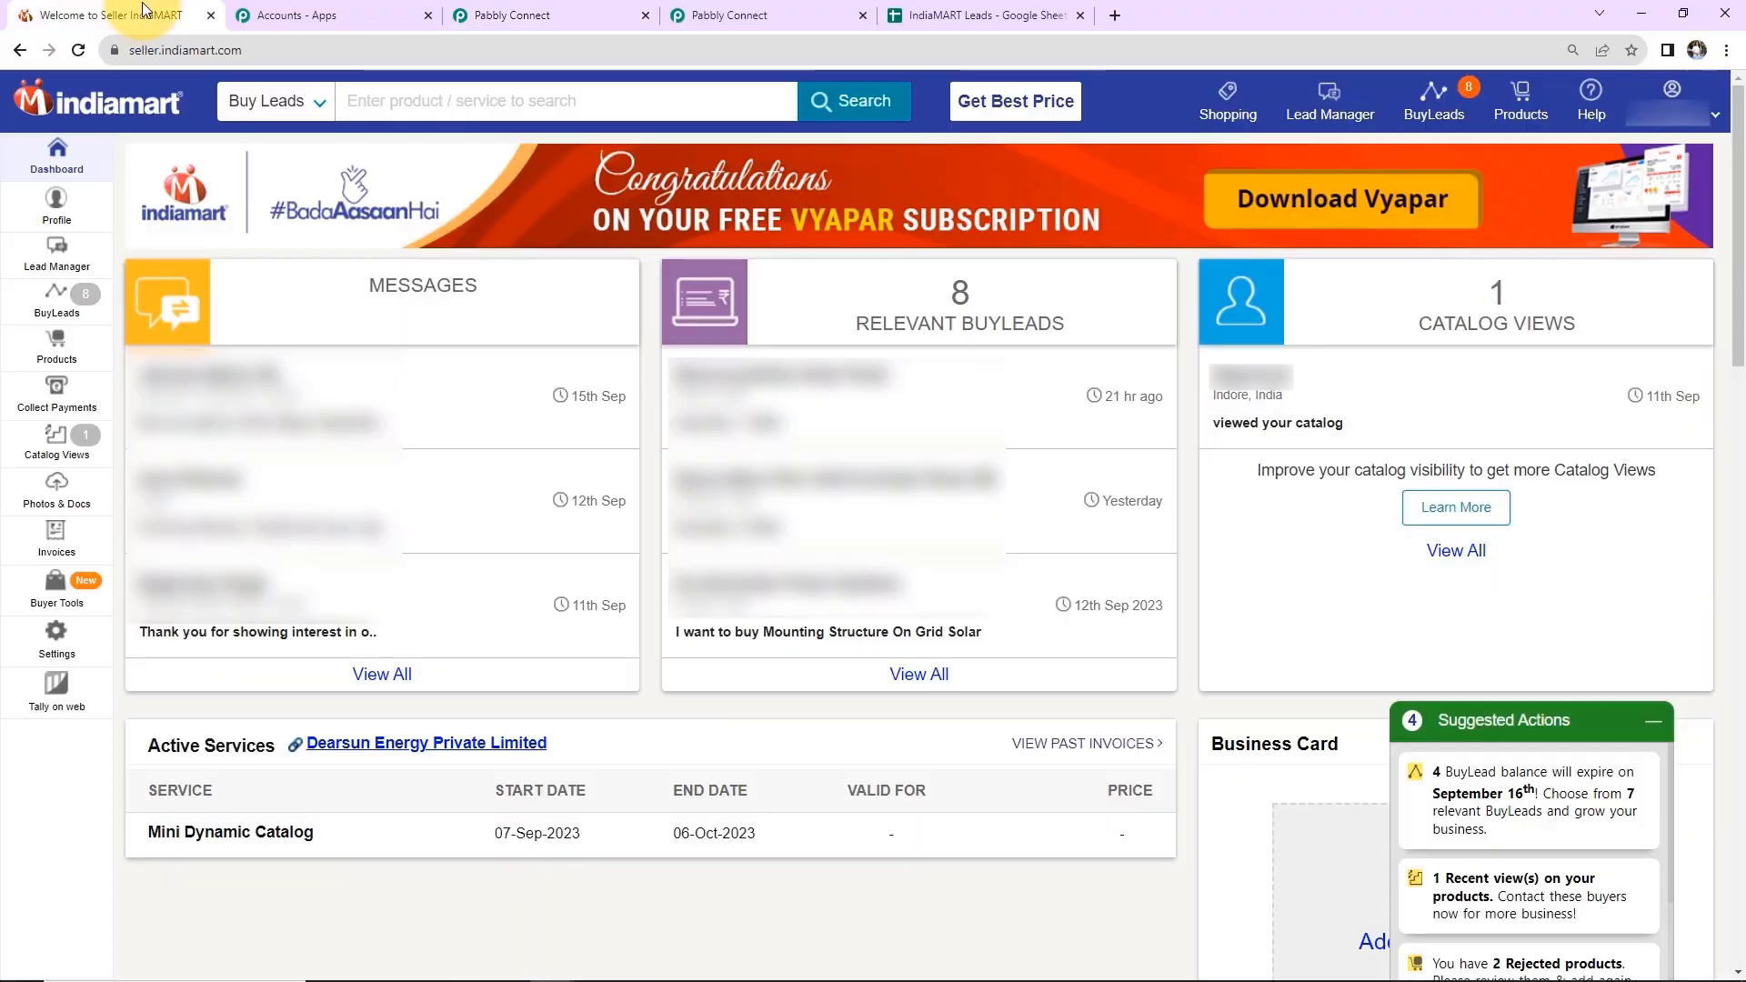
{"action": "mouse_move", "coordinate": [1672, 100]}
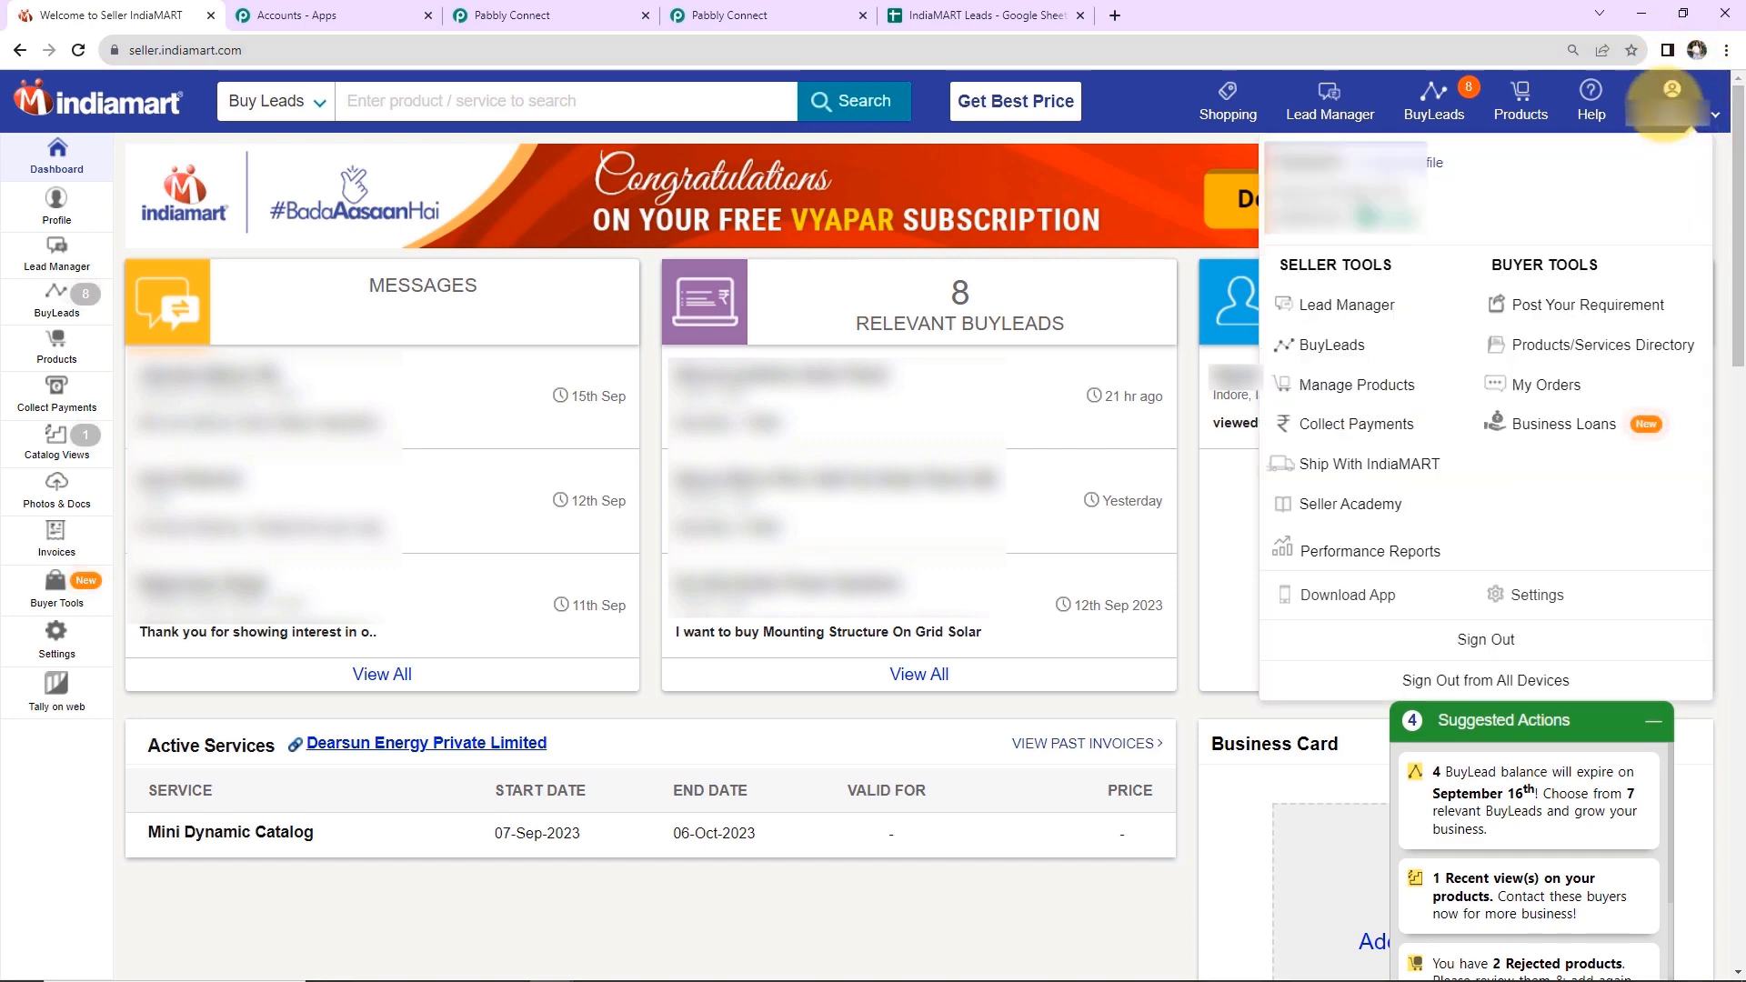
{"action": "left_click", "coordinate": [1533, 595]}
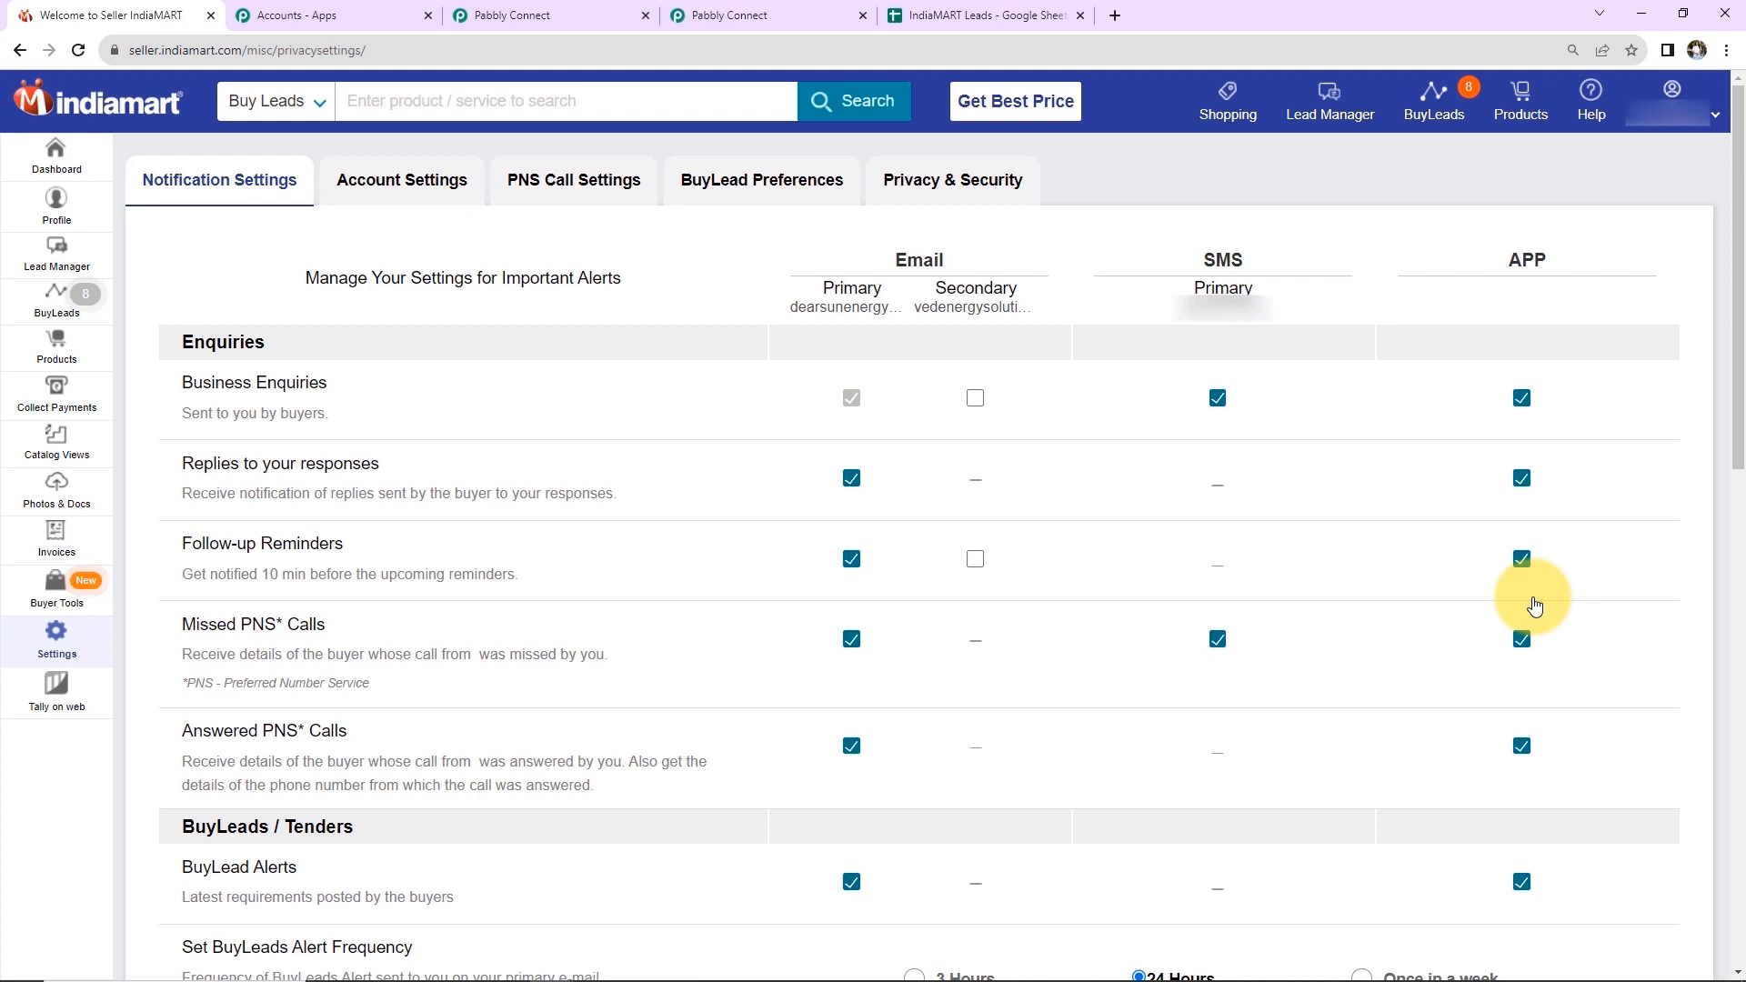
{"action": "left_click", "coordinate": [405, 181]}
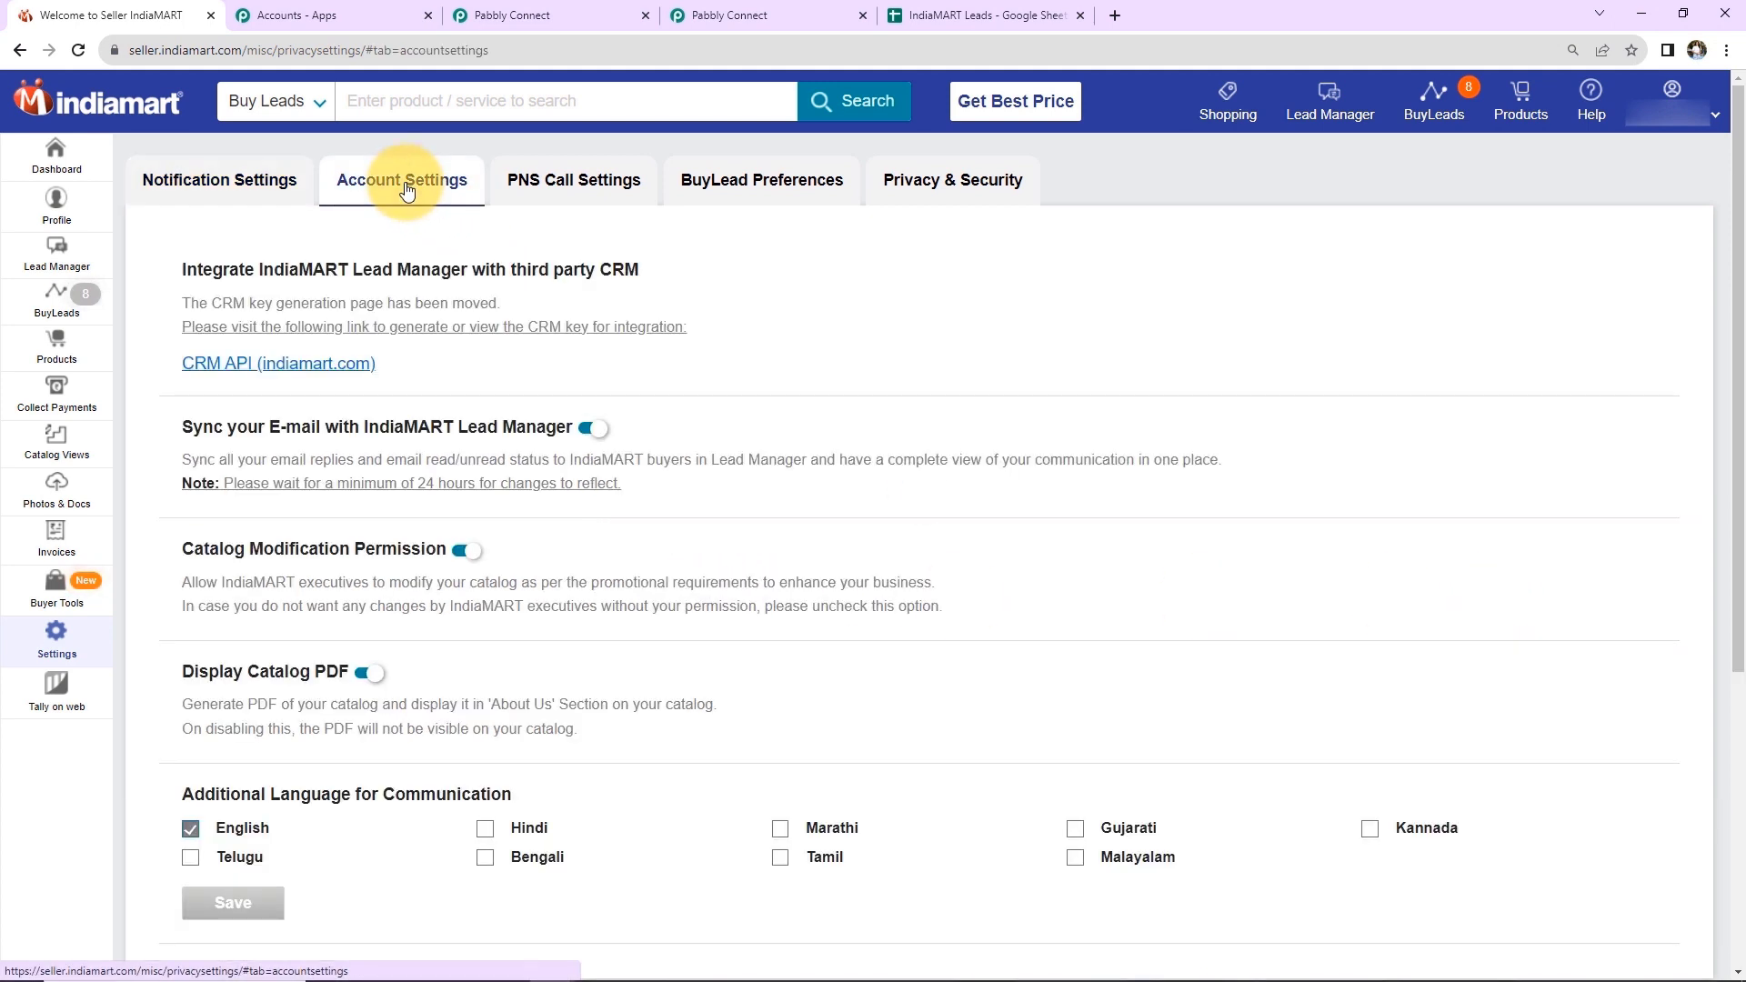
{"action": "left_click", "coordinate": [219, 365]}
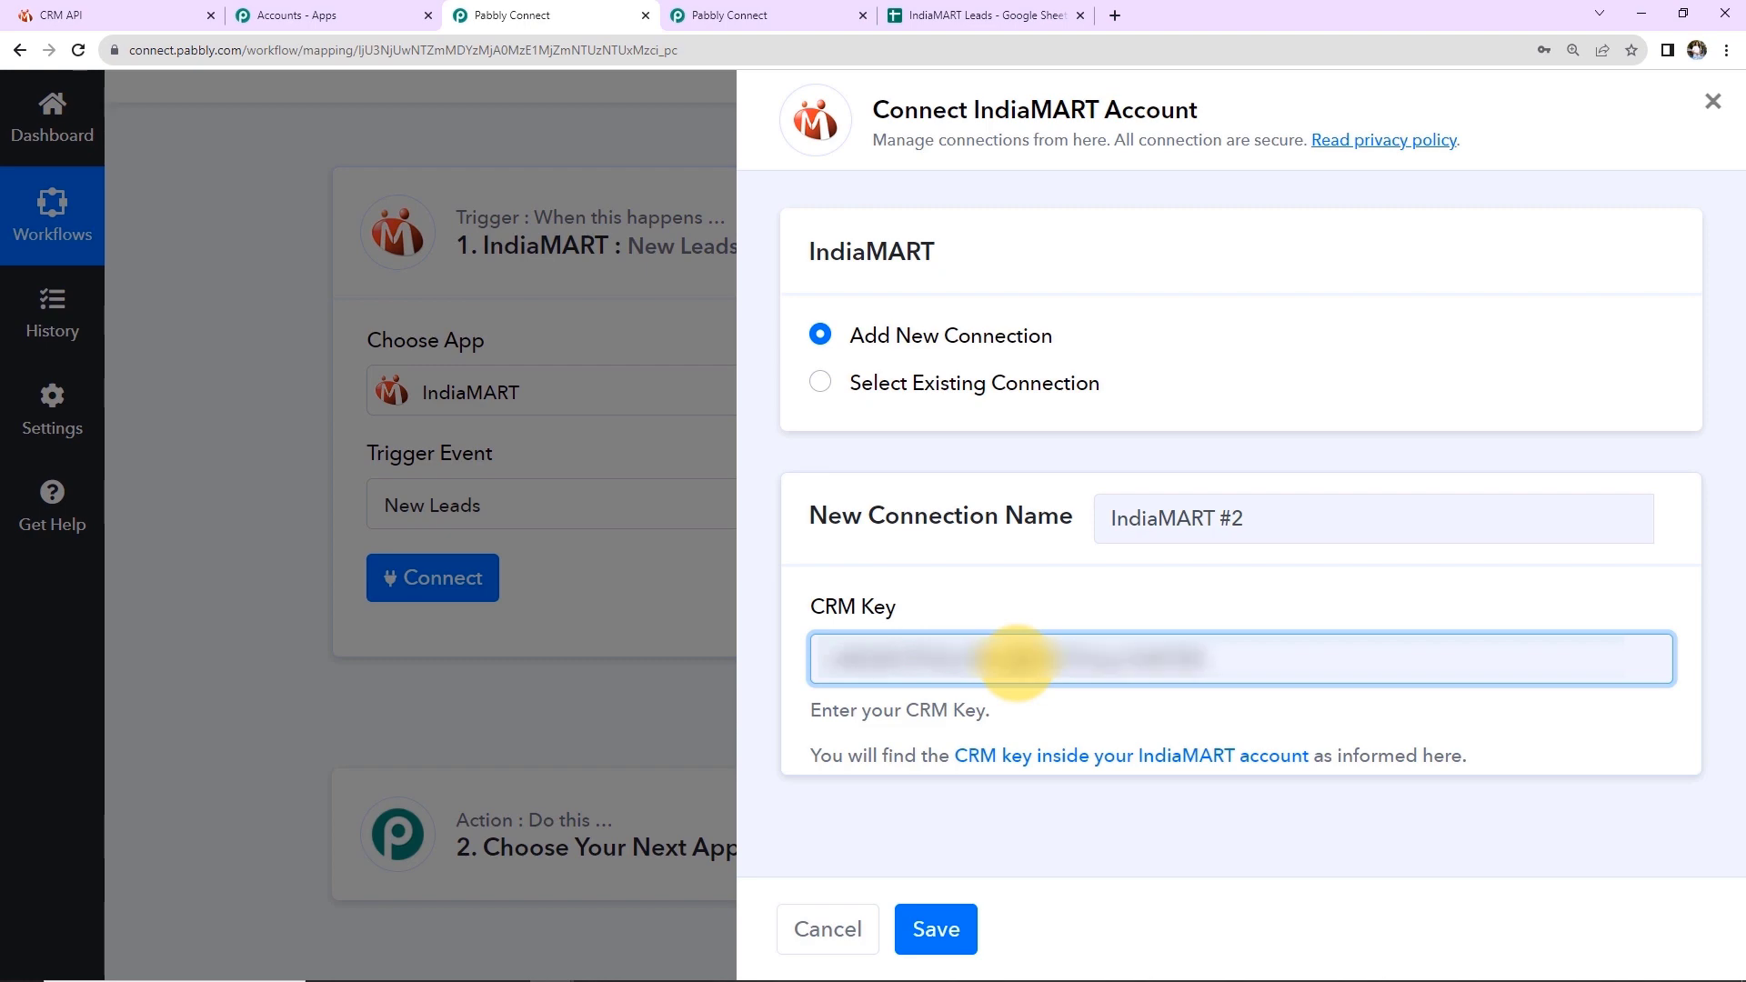
Step: Save the IndiaMART connection, fetch the Panchagavya Fertilizer sample lead, and add an action step
{"action": "left_click", "coordinate": [951, 935]}
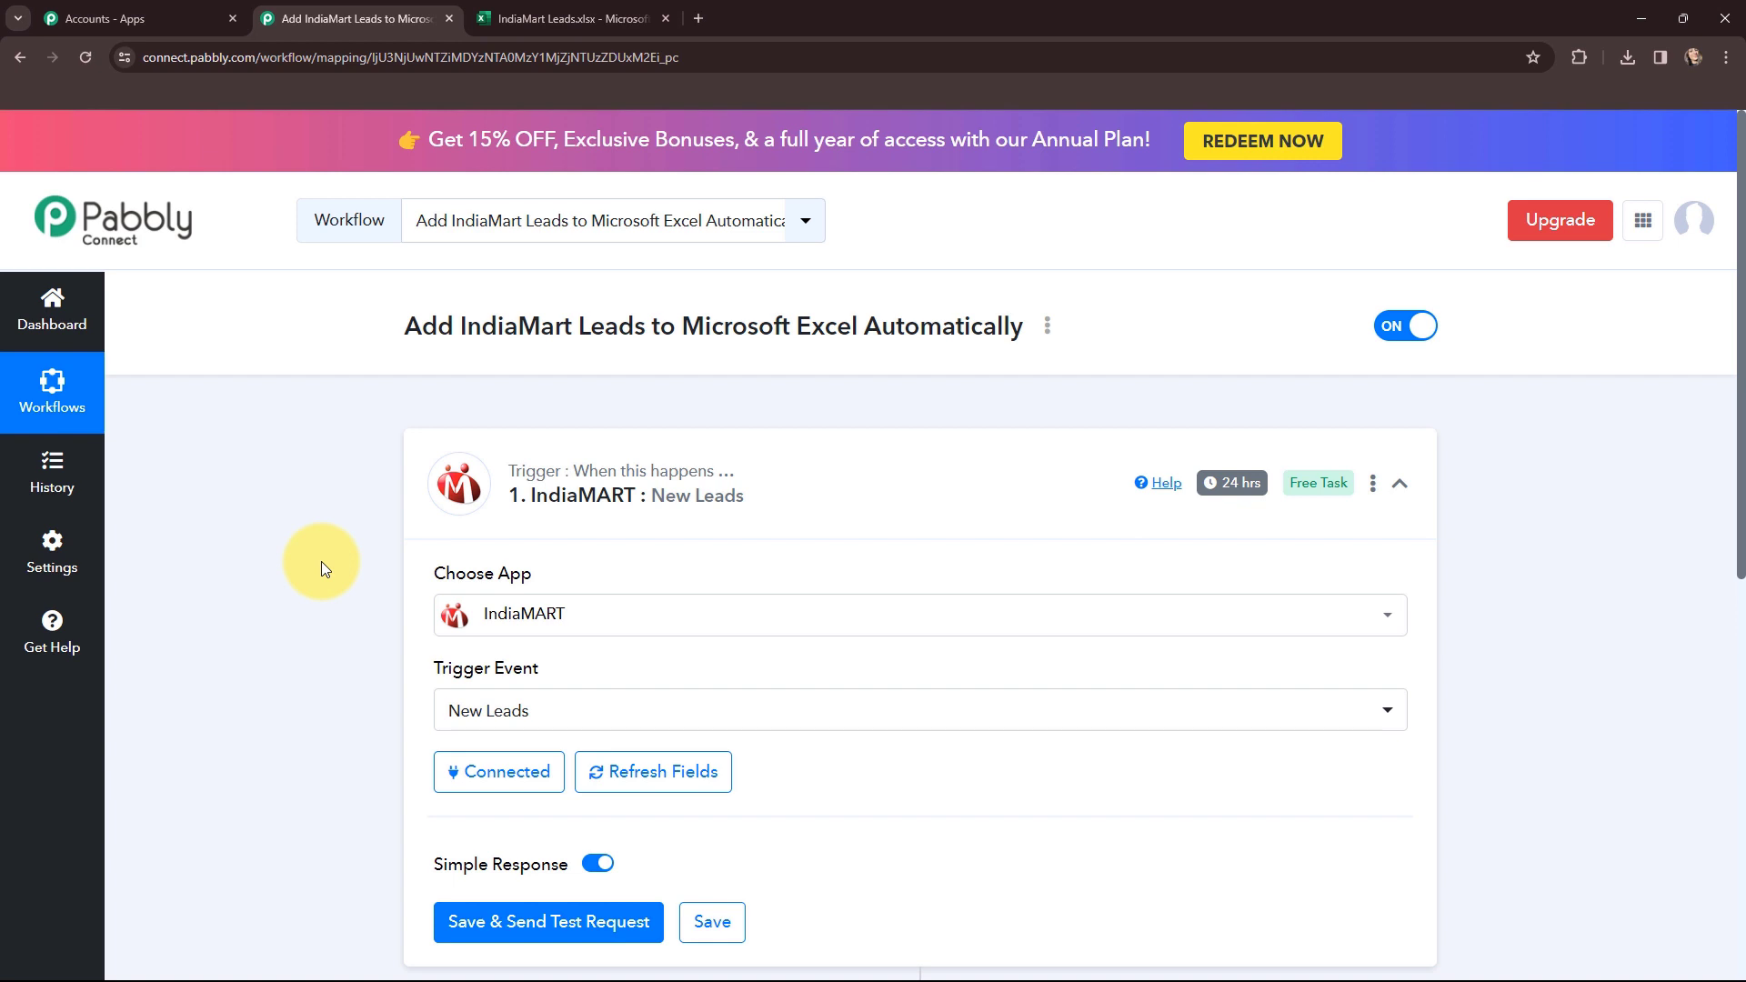
{"action": "left_click", "coordinate": [645, 772]}
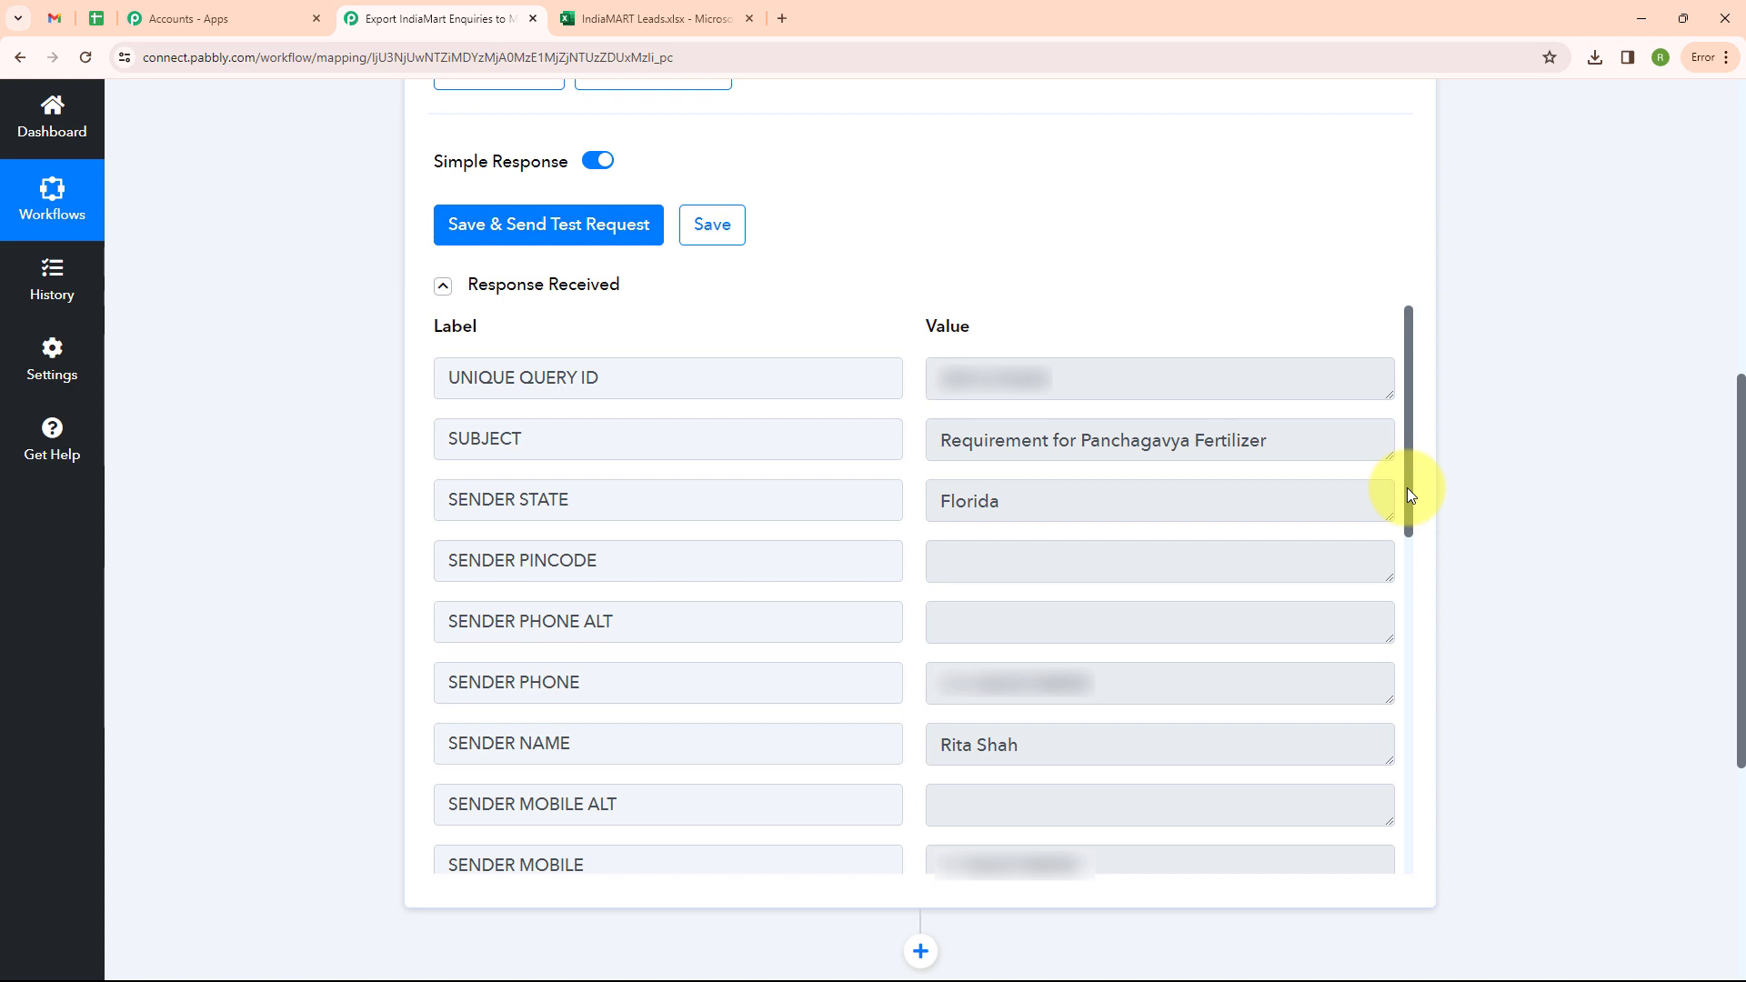
{"action": "scroll", "coordinate": [1410, 496], "scroll_direction": "down", "scroll_amount": 6}
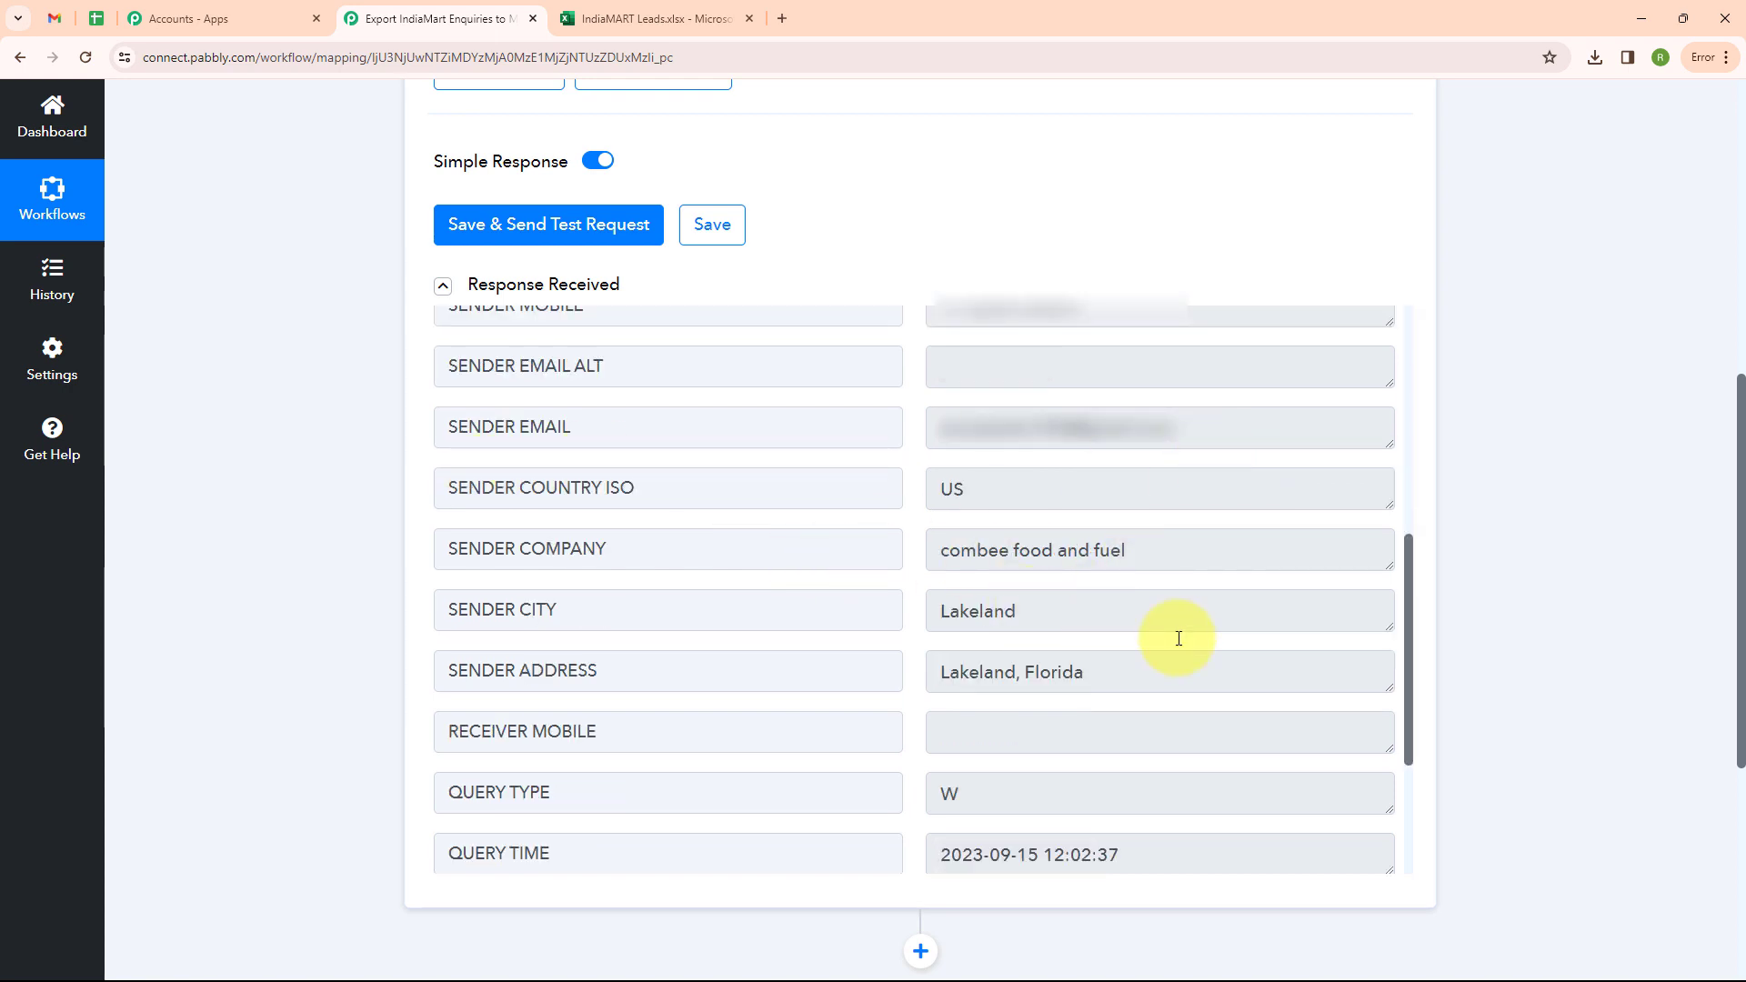
{"action": "left_click_drag", "start_coordinate": [1405, 694], "coordinate": [1426, 818]}
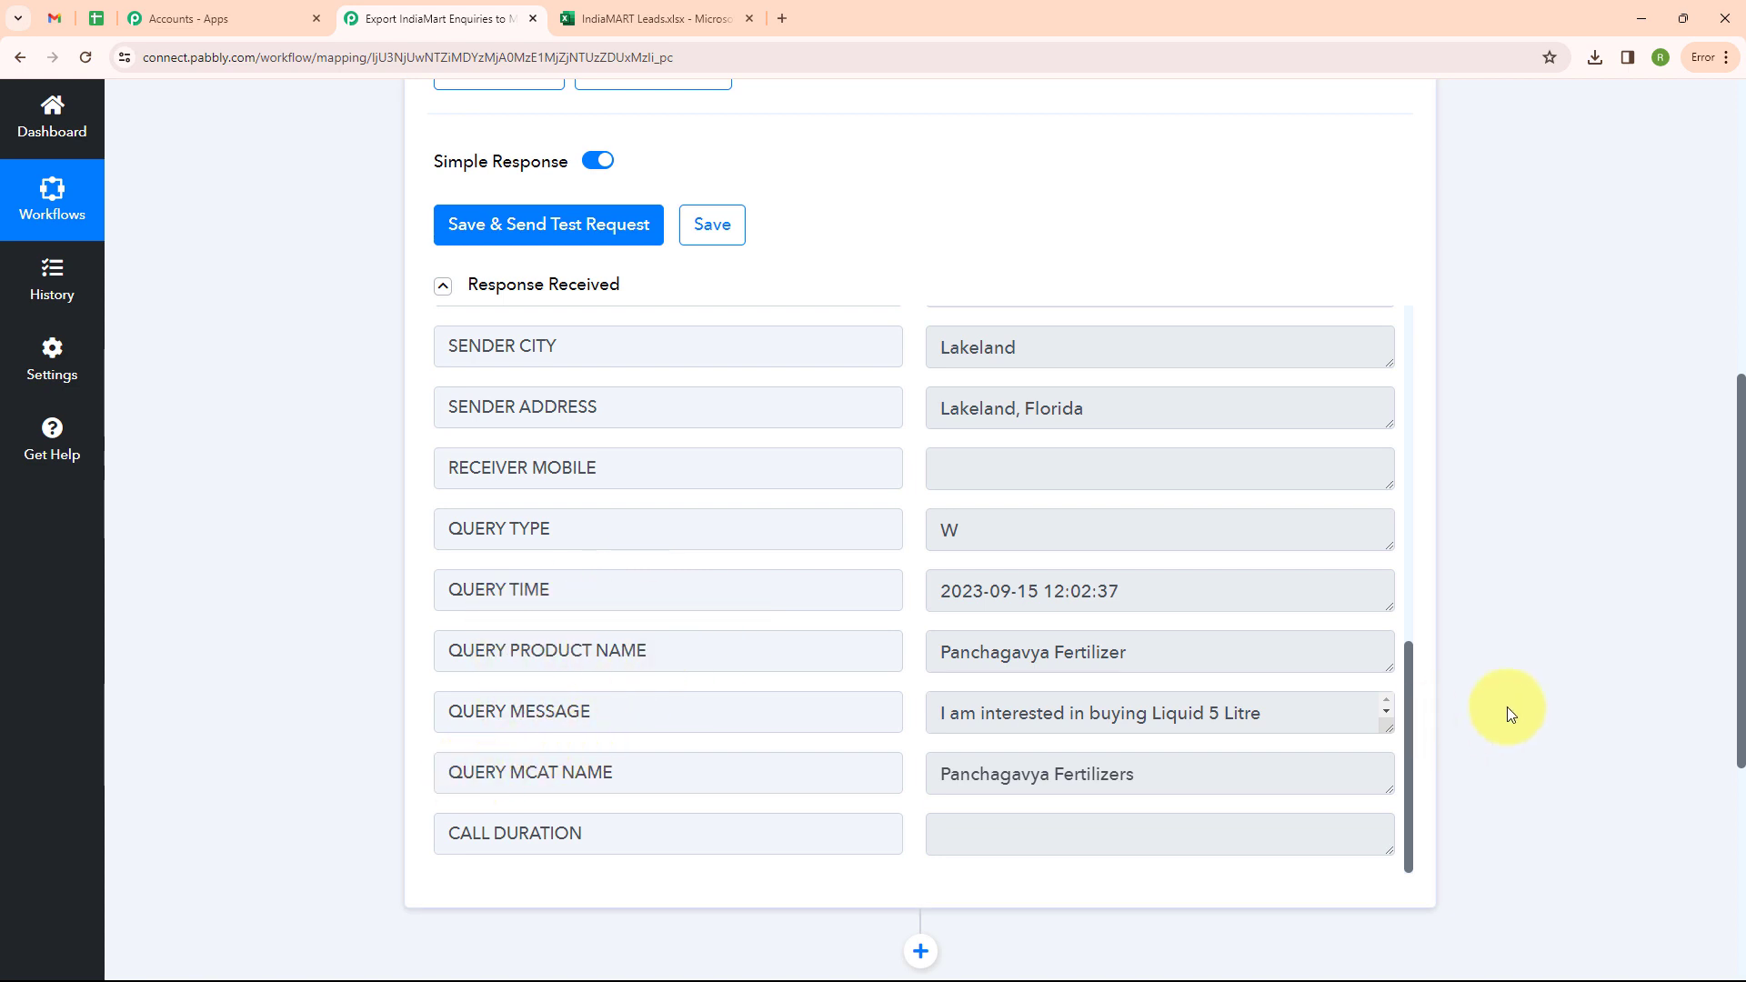
{"action": "left_click", "coordinate": [919, 953]}
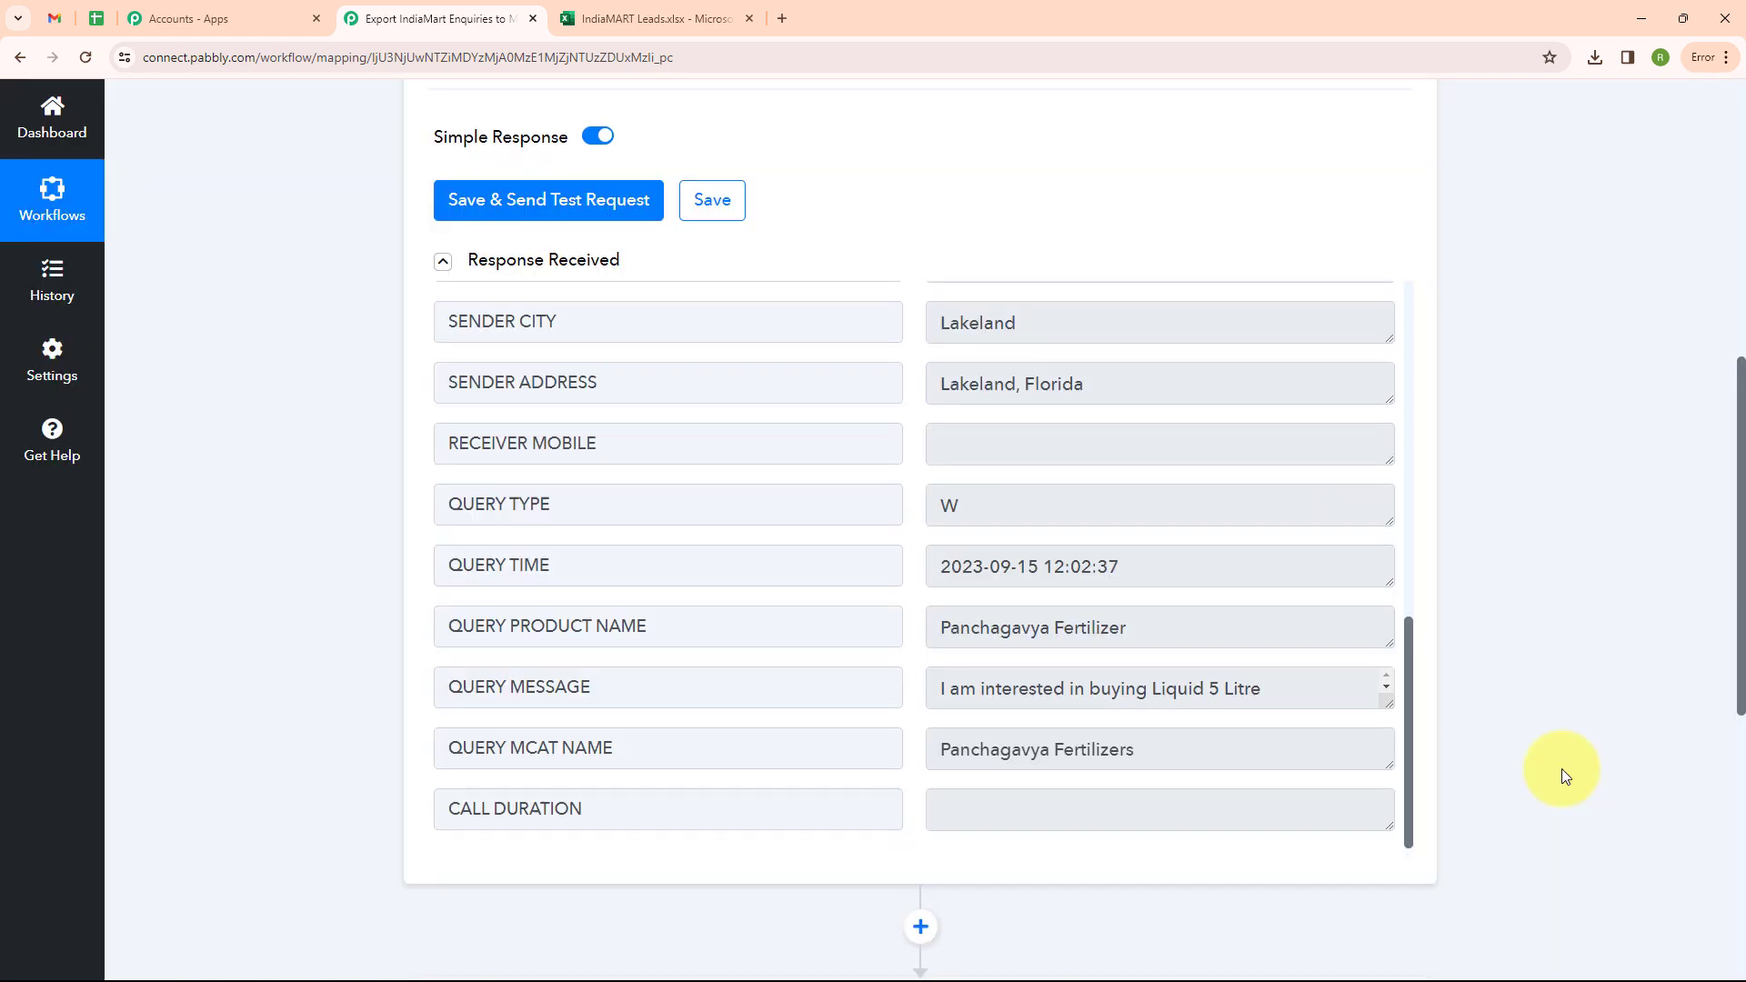
Step: Set the action to Microsoft Excel's Add Row To Worksheet event and start connecting an account
{"action": "left_click", "coordinate": [539, 467]}
{"action": "type", "text": "Mic"}
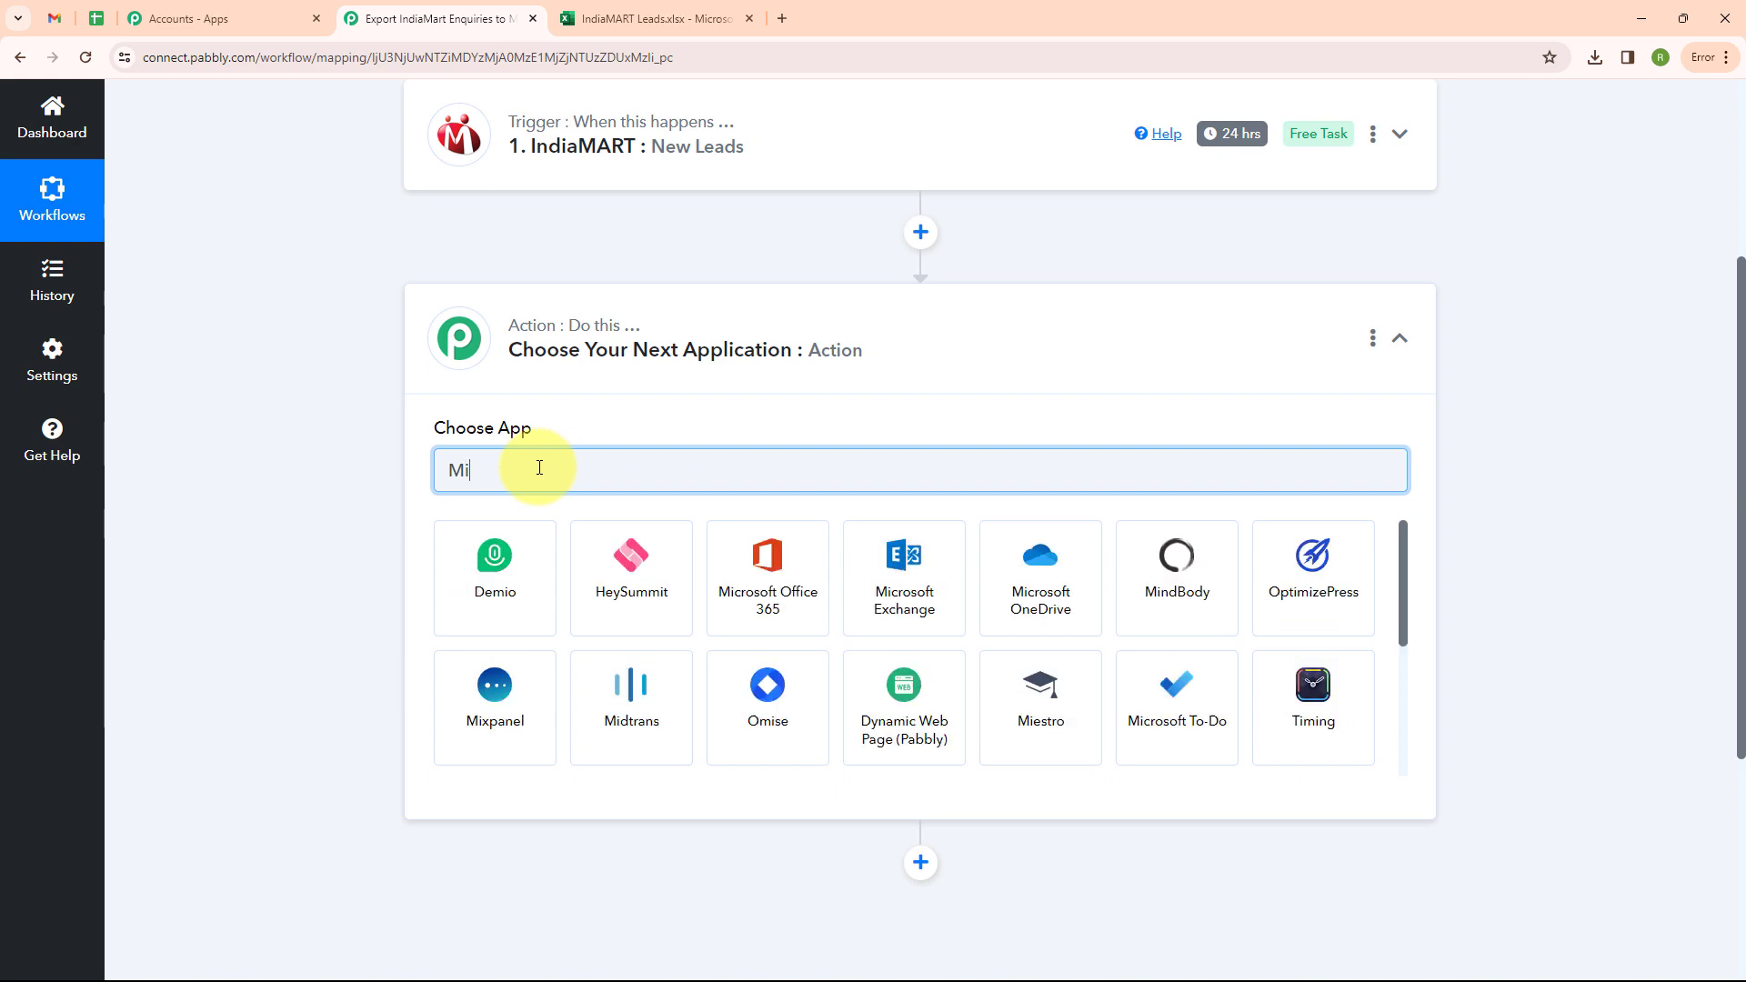
{"action": "left_click", "coordinate": [1286, 577]}
{"action": "left_click", "coordinate": [624, 560]}
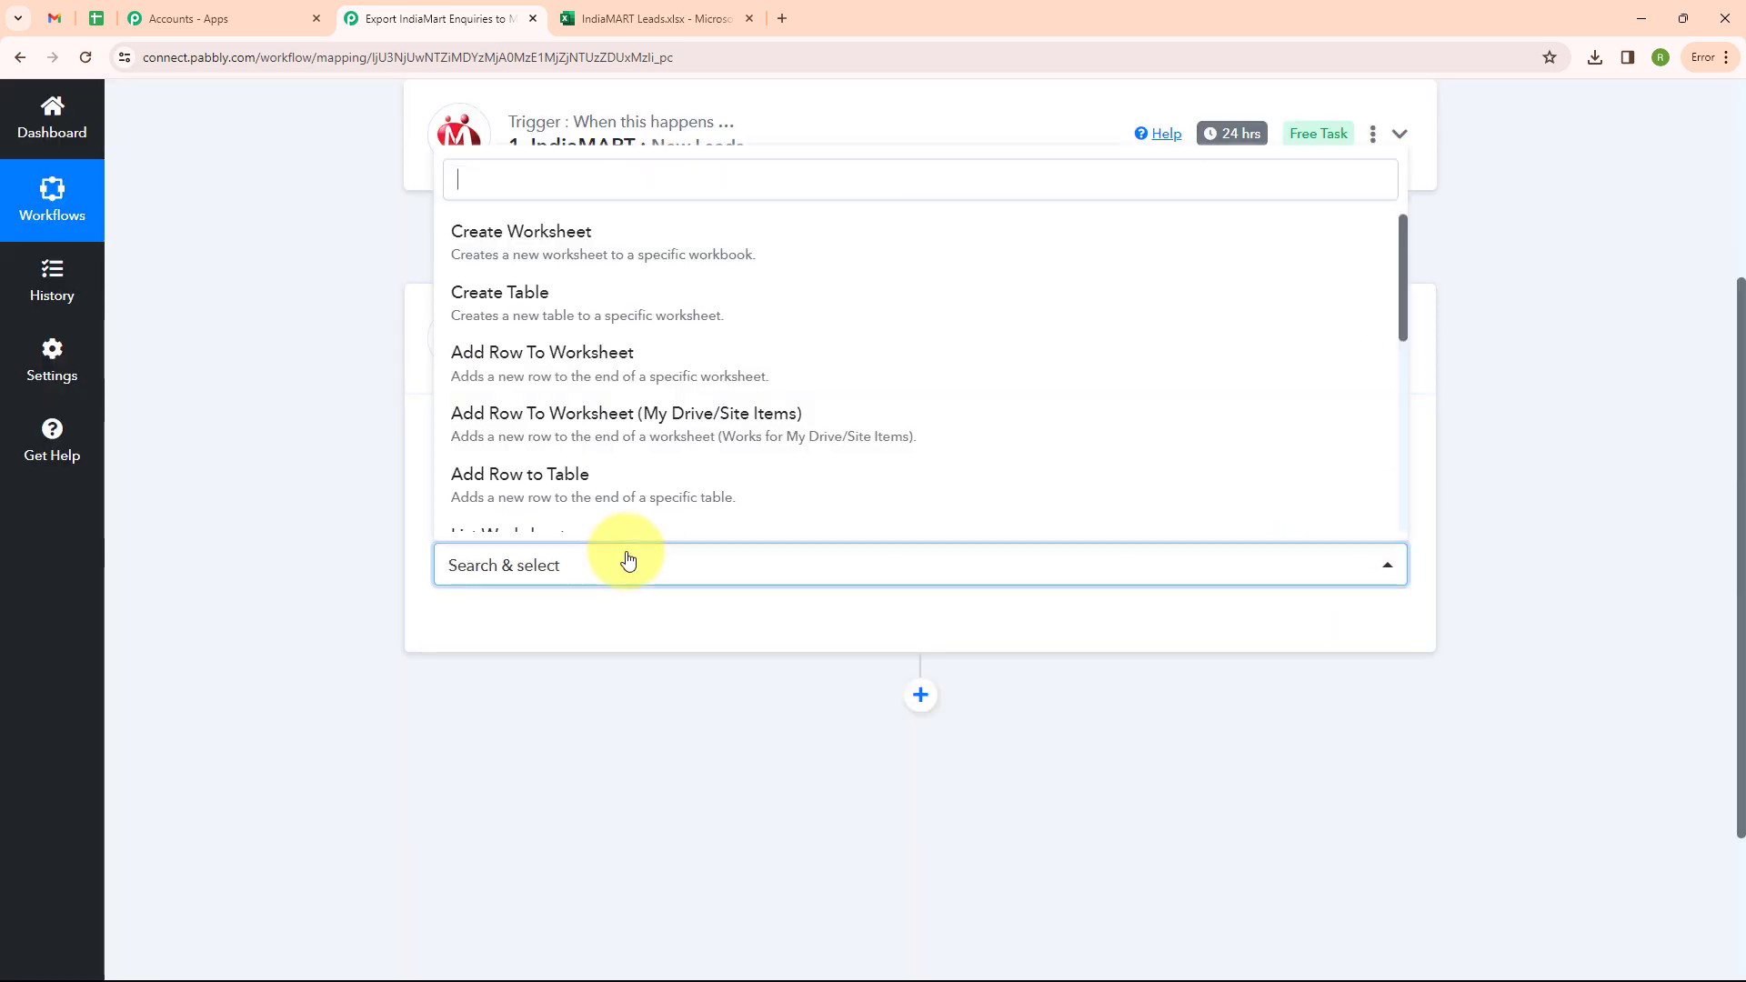
{"action": "left_click", "coordinate": [644, 352]}
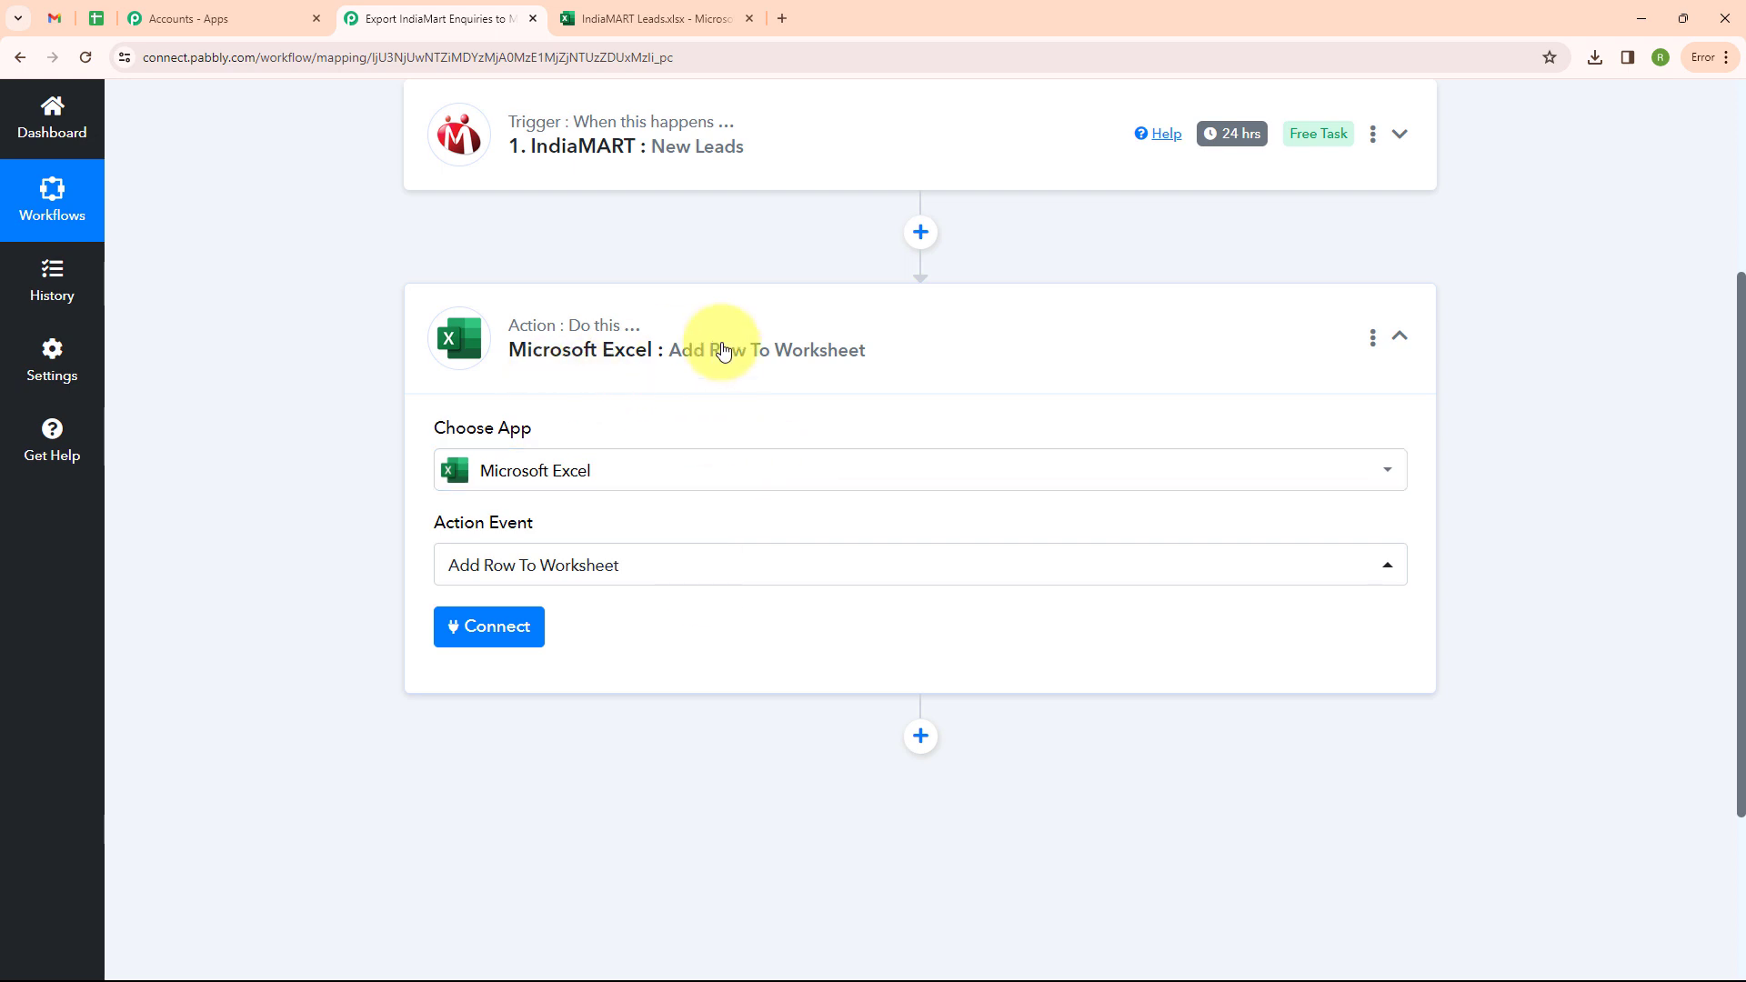
{"action": "left_click", "coordinate": [478, 632]}
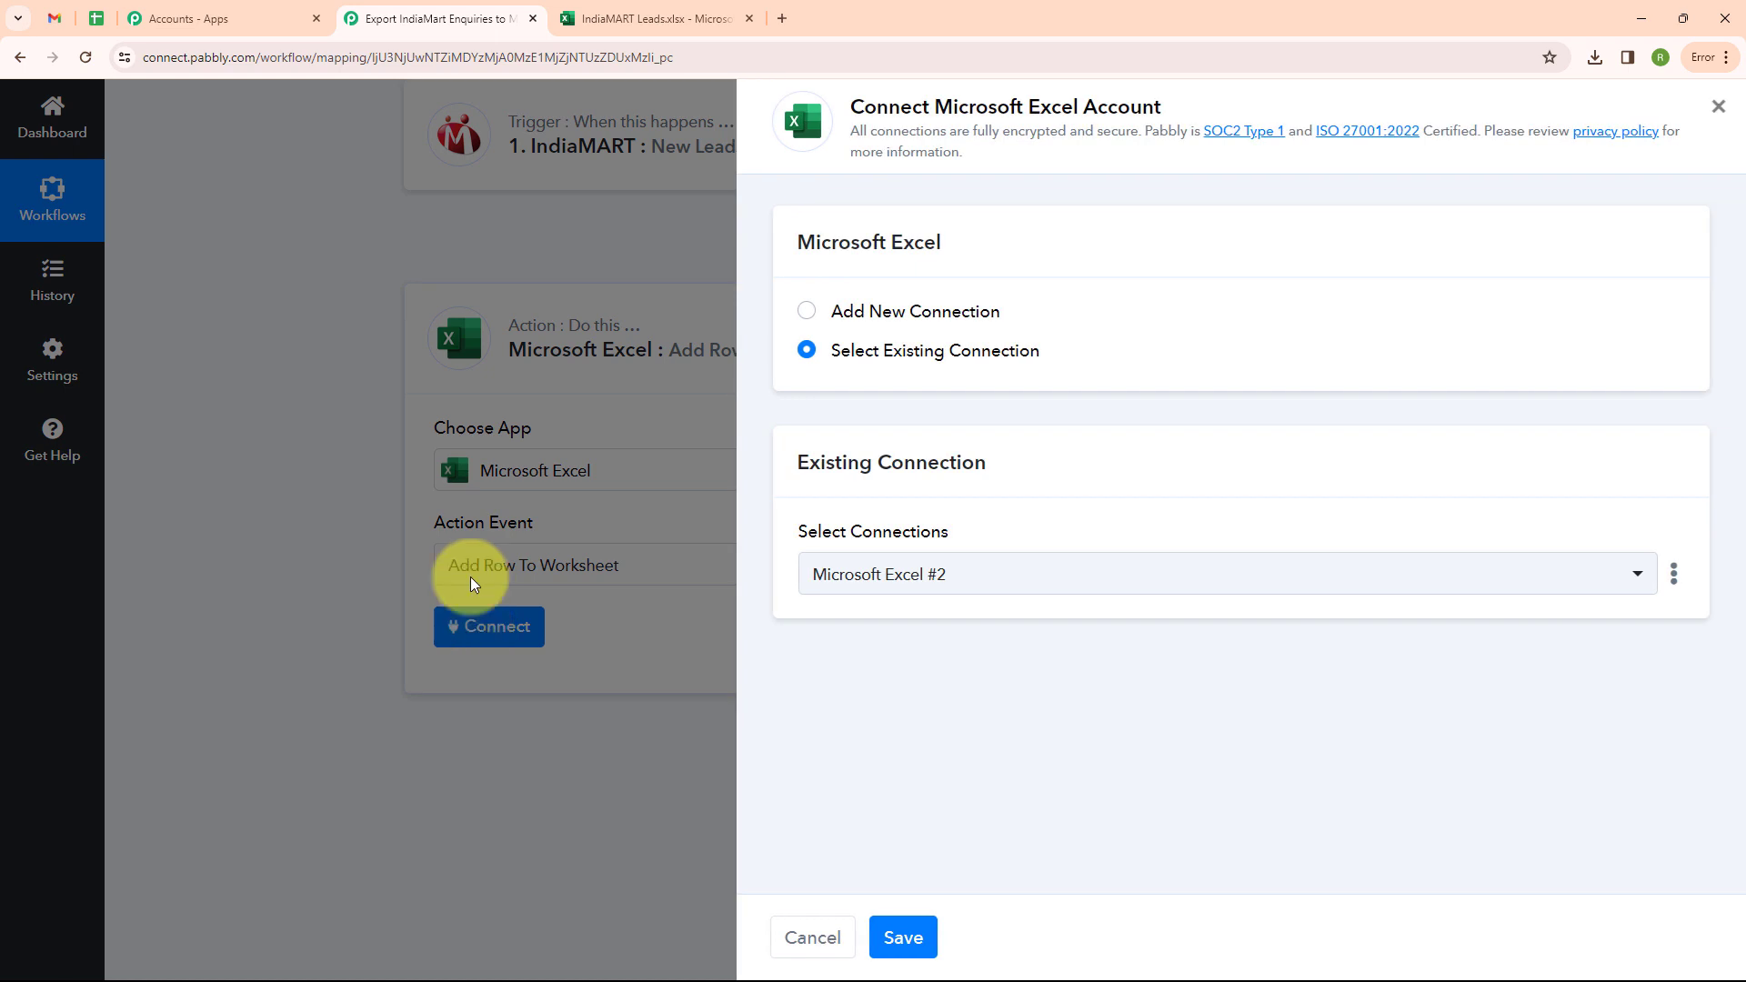
Step: Add a new Microsoft Excel connection and accept Pabbly Connect's access request
{"action": "left_click", "coordinate": [809, 318]}
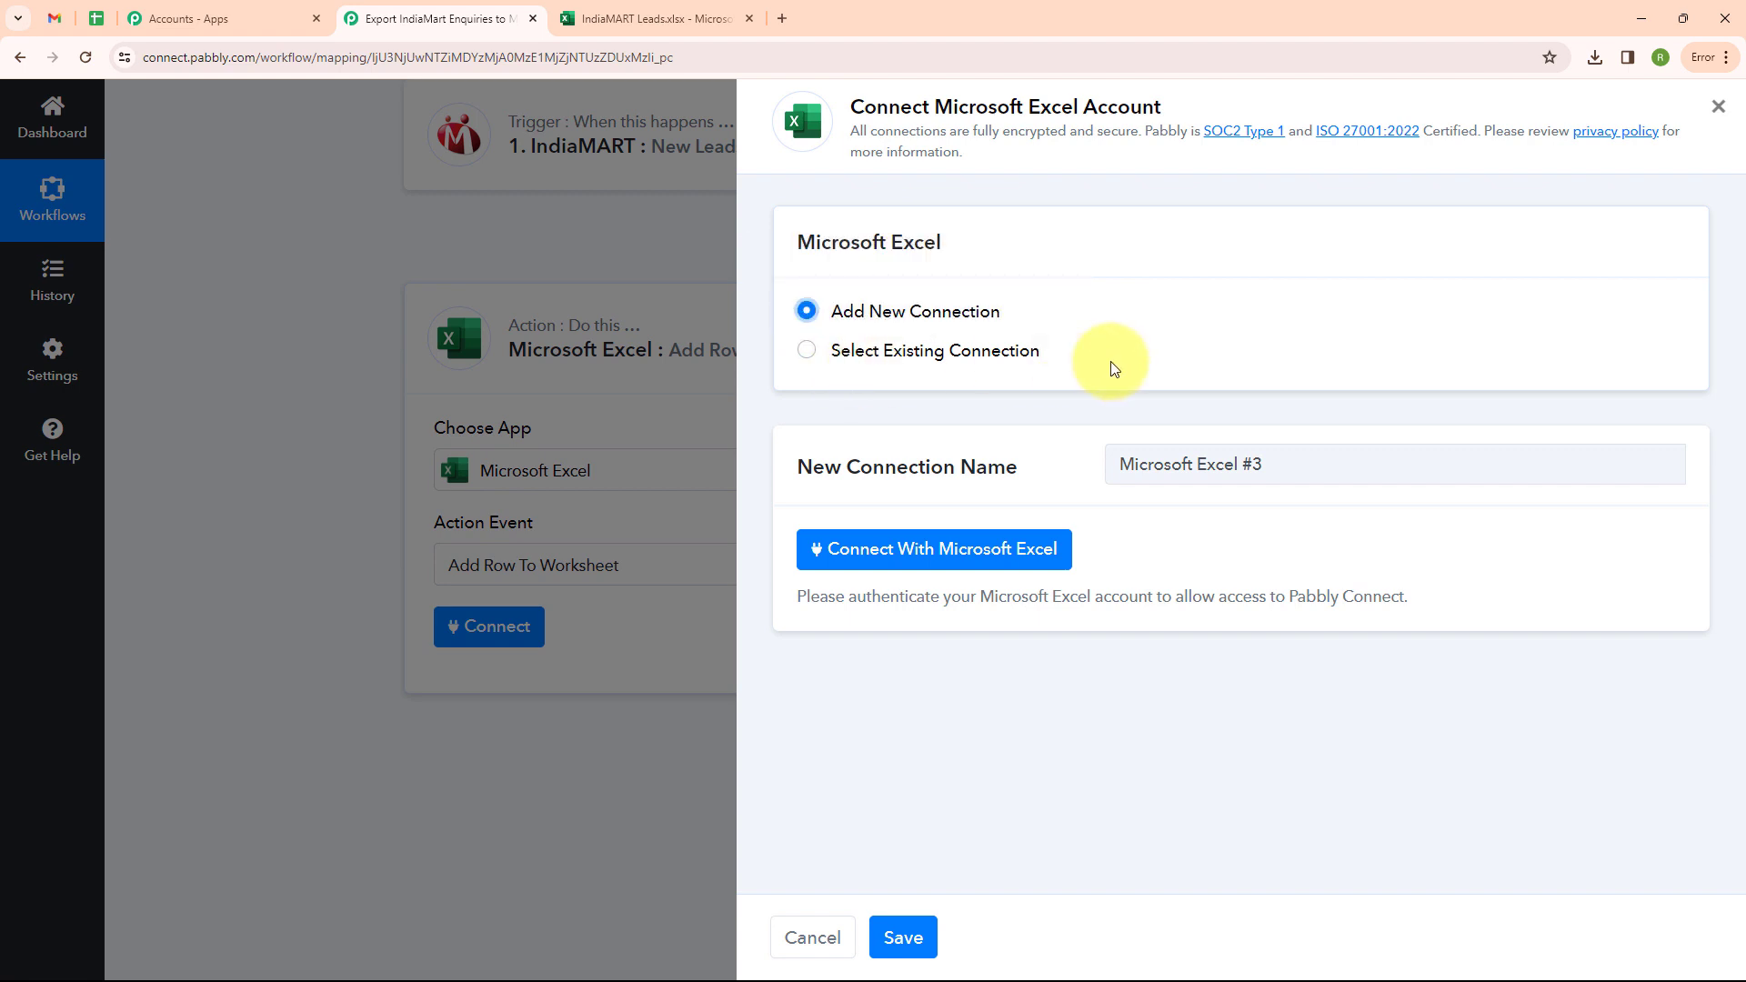
{"action": "left_click", "coordinate": [891, 561]}
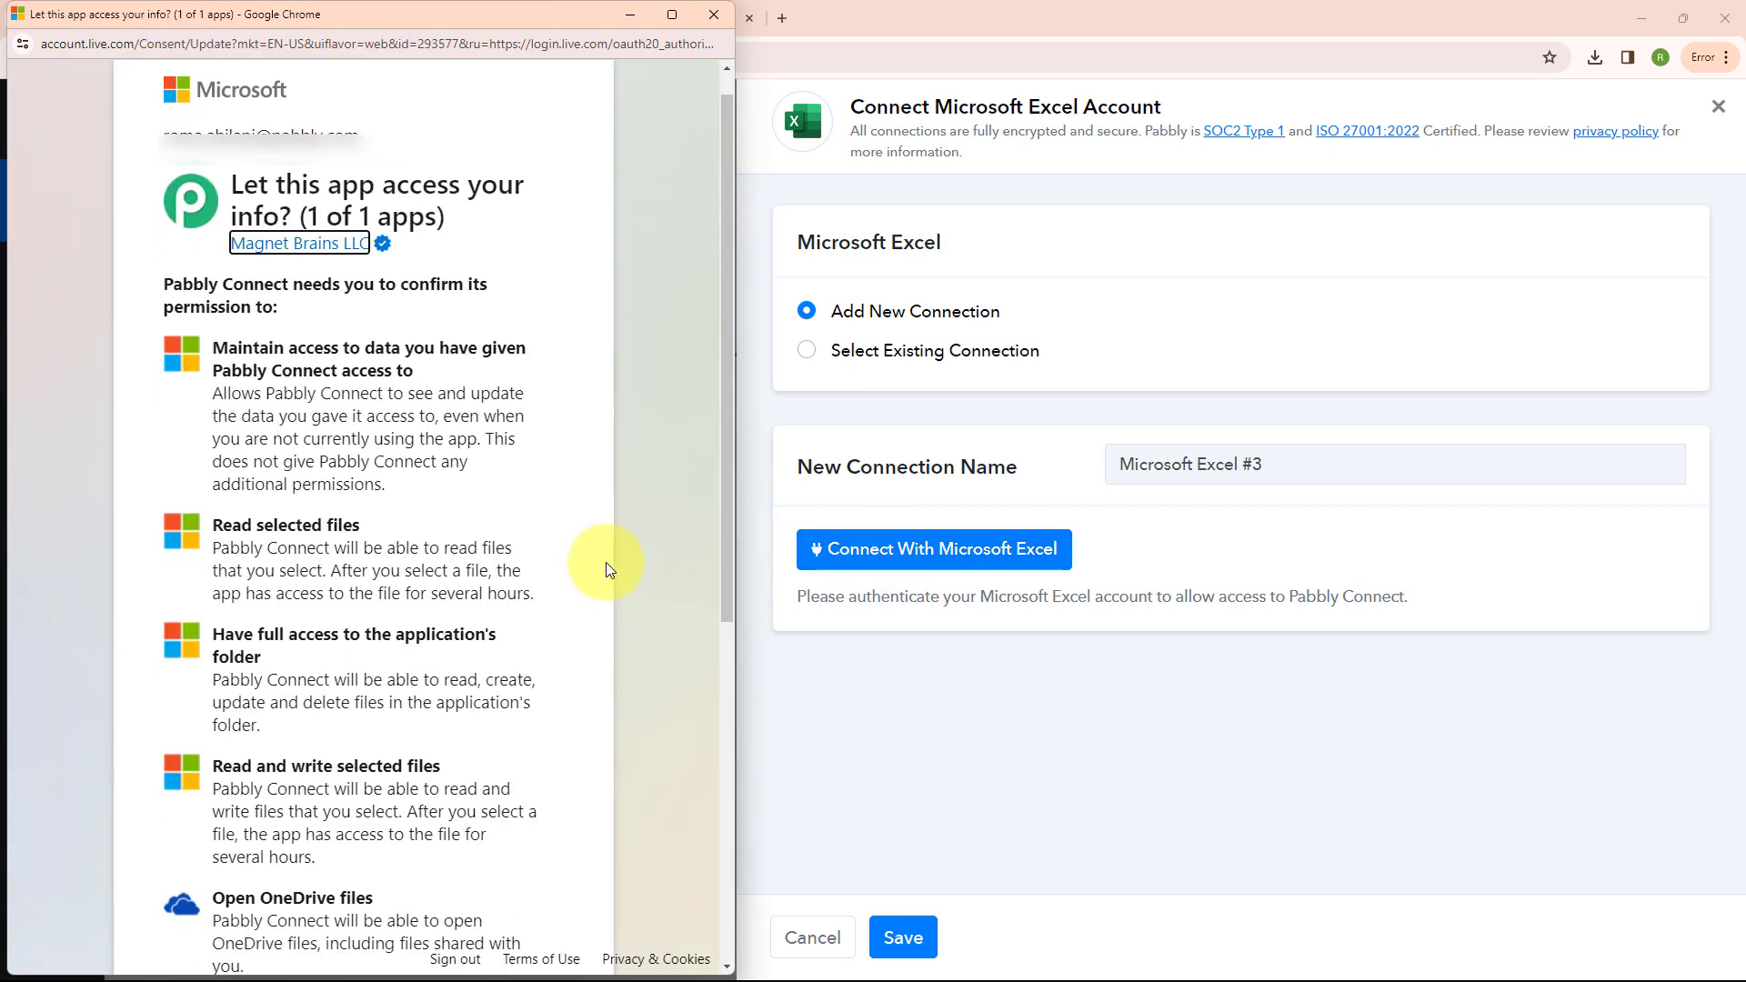
{"action": "scroll", "coordinate": [610, 569], "scroll_direction": "down", "scroll_amount": 7}
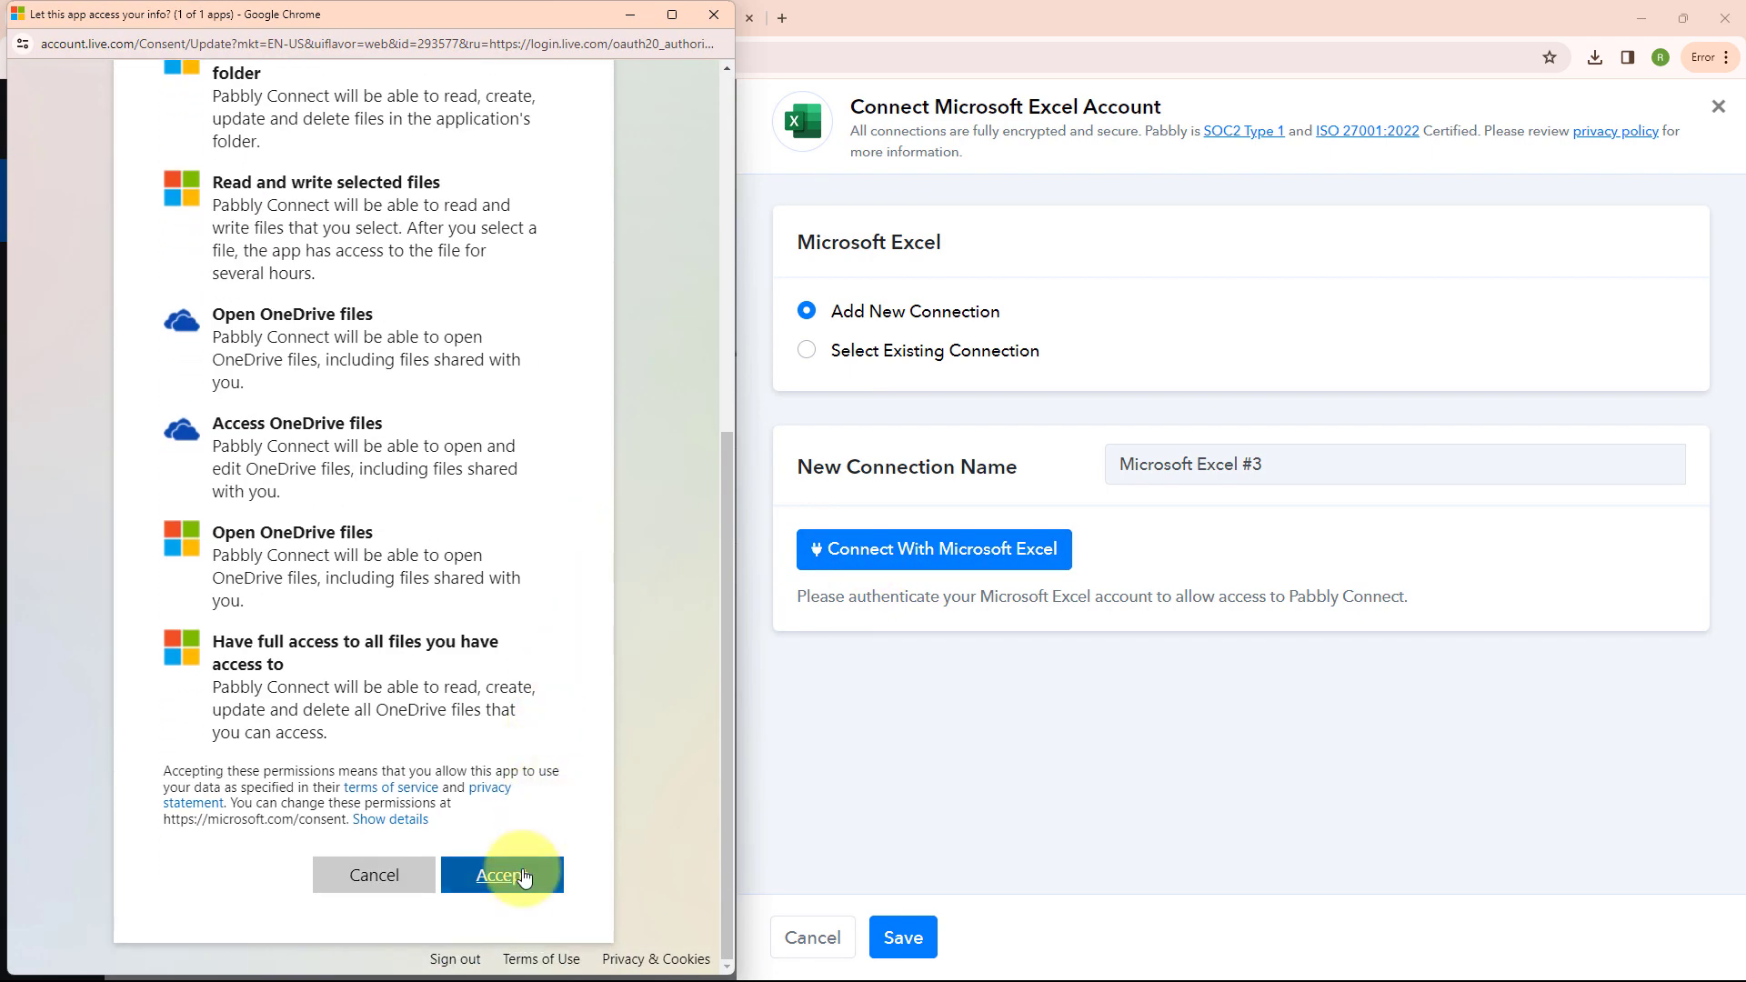
{"action": "left_click", "coordinate": [525, 878]}
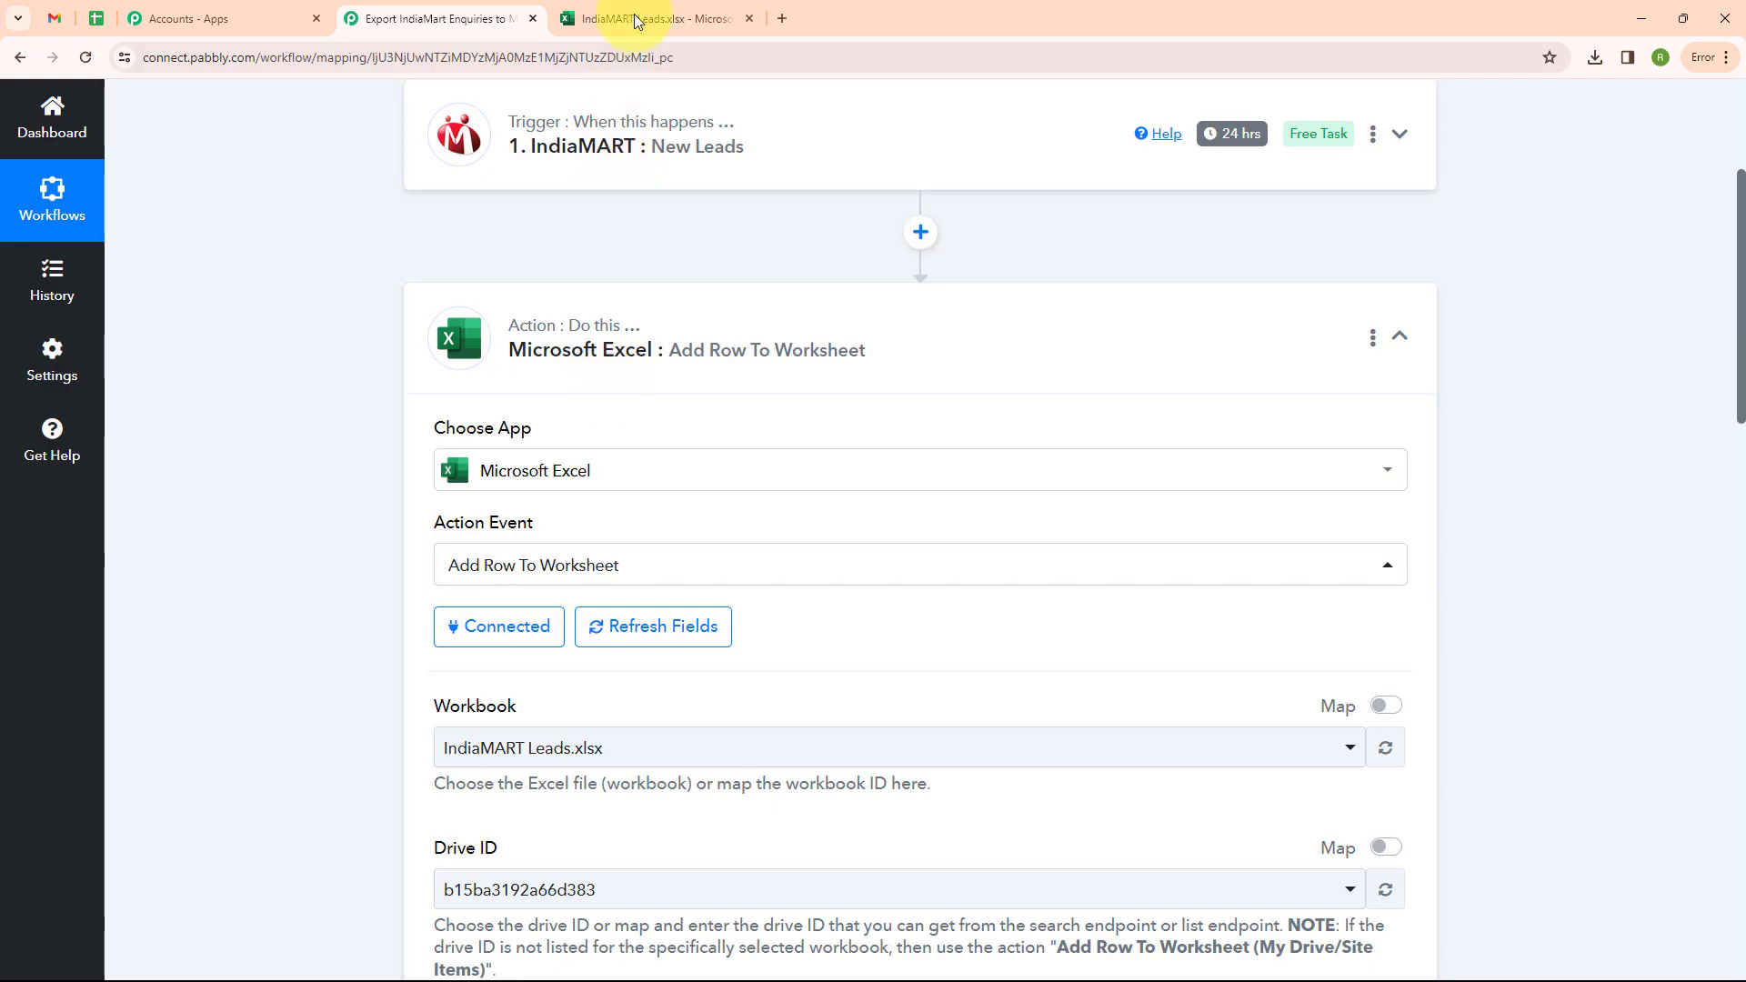
{"action": "left_click", "coordinate": [635, 14]}
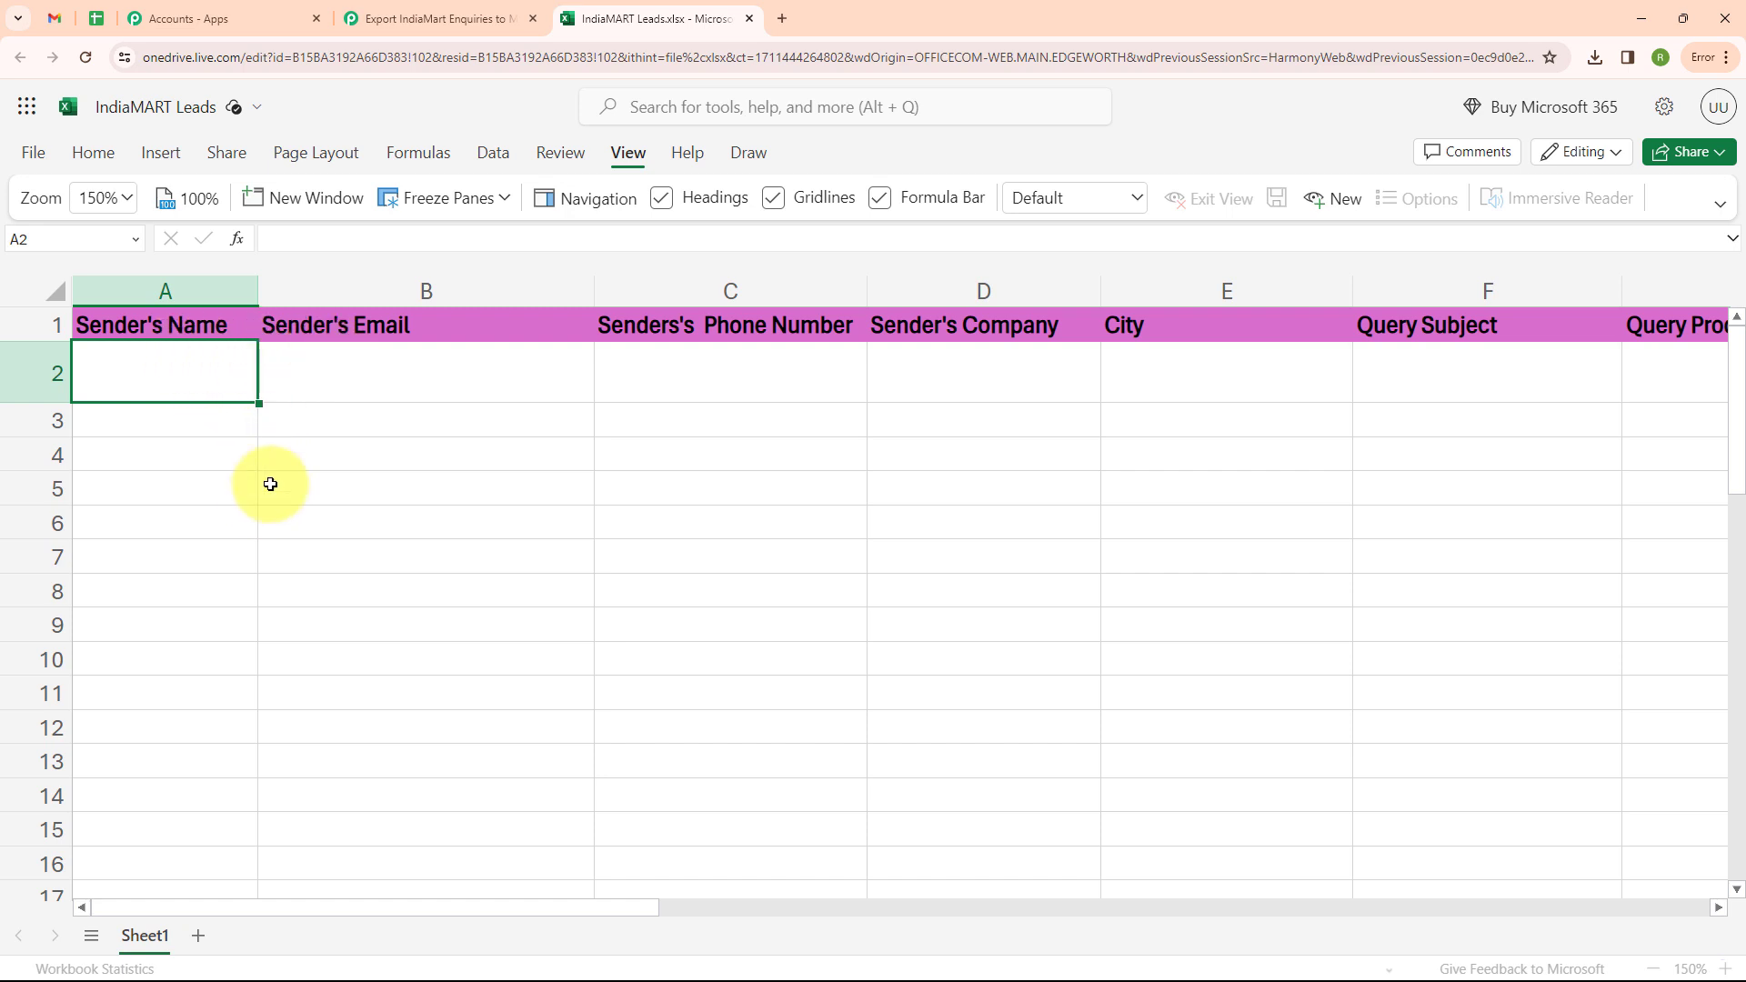
{"action": "left_click_drag", "start_coordinate": [448, 912], "coordinate": [755, 940]}
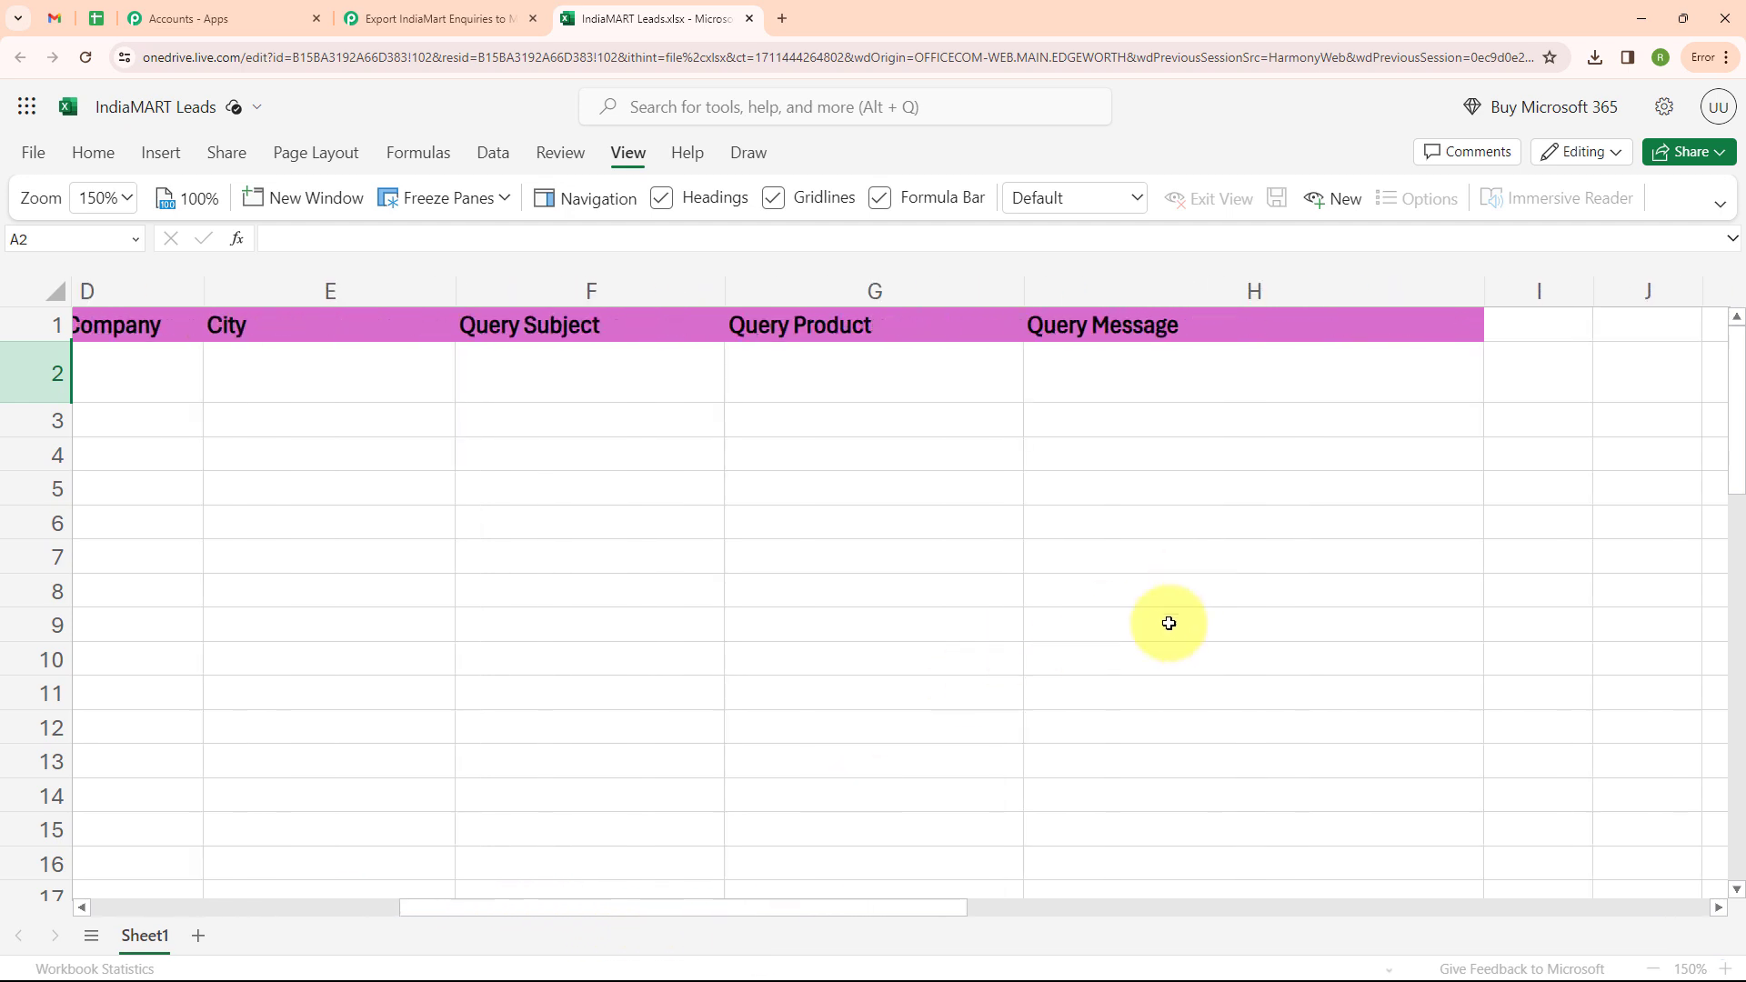
{"action": "scroll", "coordinate": [808, 580], "scroll_direction": "left", "scroll_amount": 3}
{"action": "left_click", "coordinate": [427, 18]}
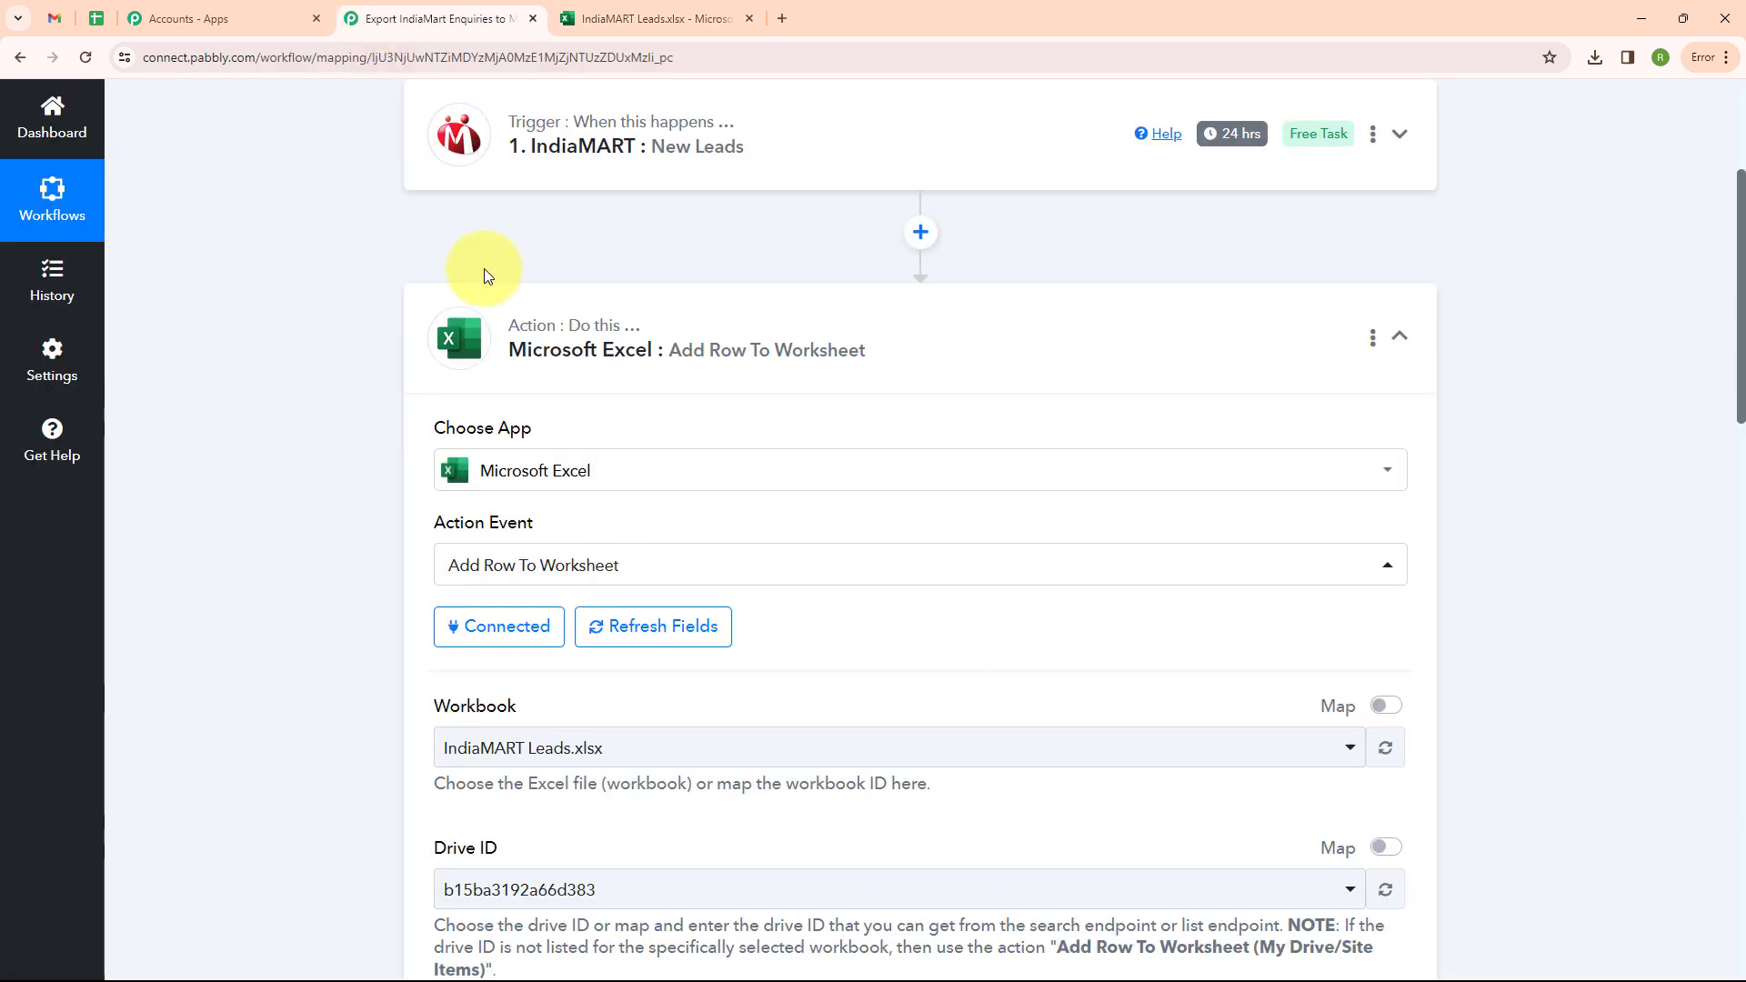
Step: Select workbook IndiaMART Leads.xlsx and worksheet Sheet1, then open the Column A field
{"action": "left_click", "coordinate": [637, 764]}
{"action": "left_click", "coordinate": [612, 849]}
{"action": "scroll", "coordinate": [644, 764], "scroll_direction": "down", "scroll_amount": 3}
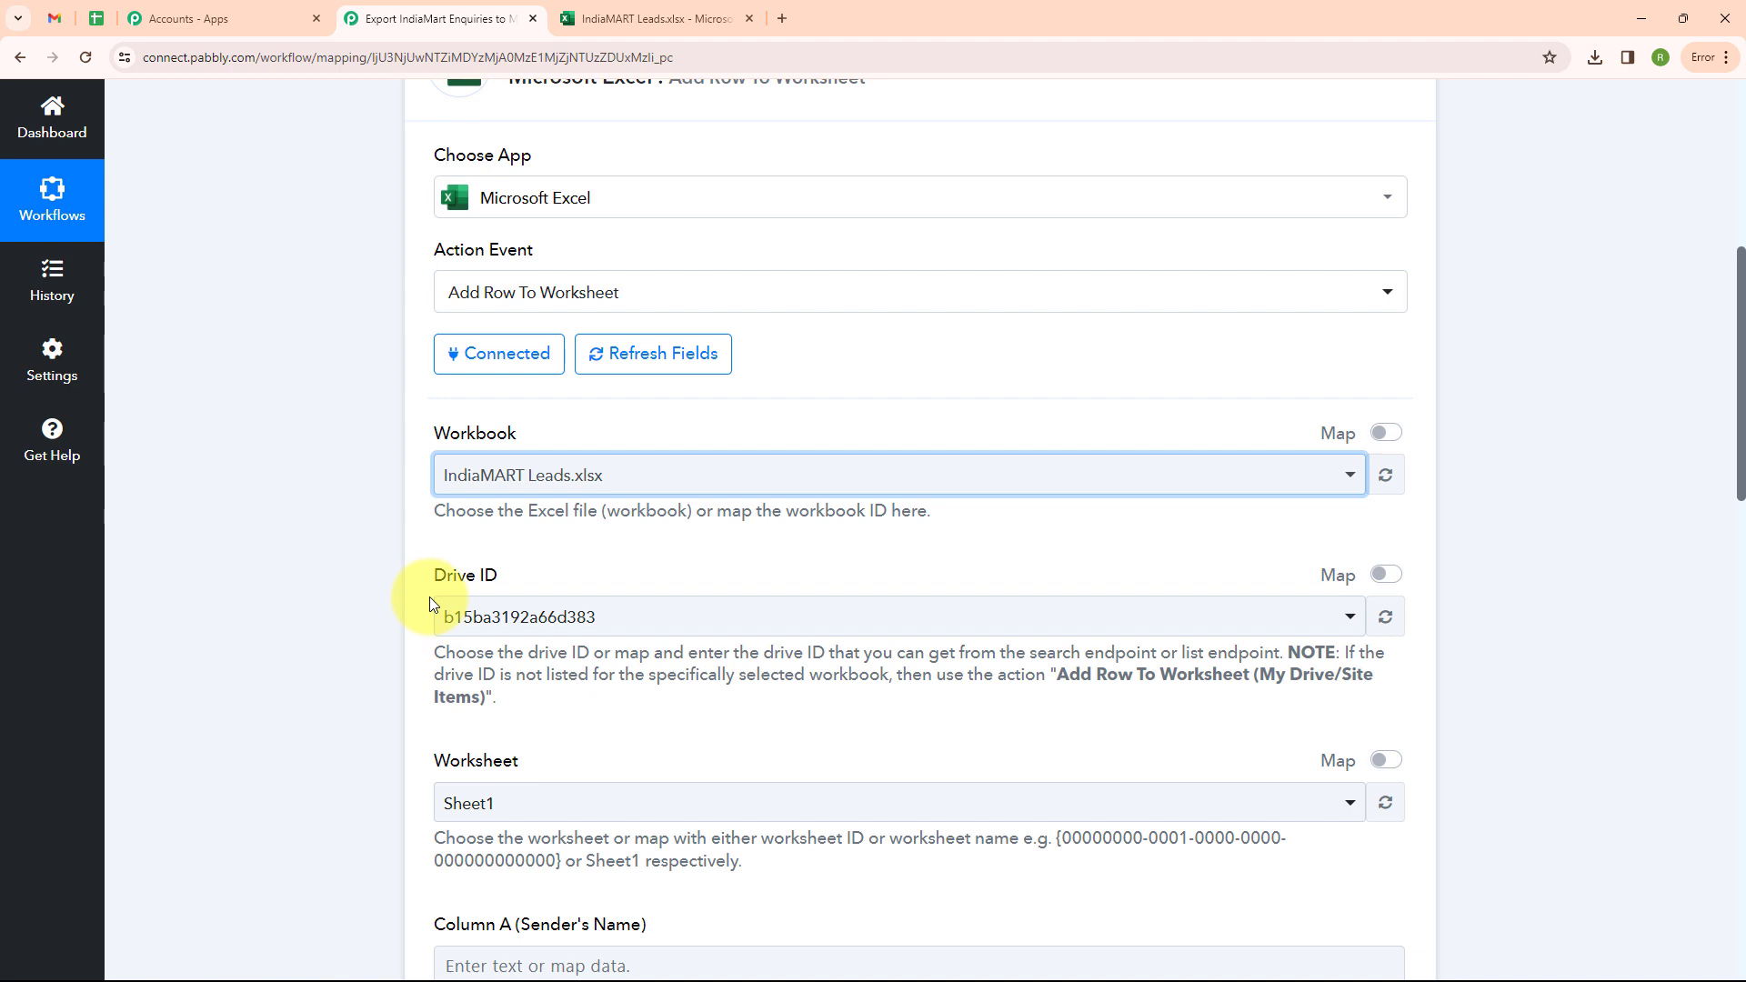
{"action": "scroll", "coordinate": [673, 650], "scroll_direction": "down", "scroll_amount": 3}
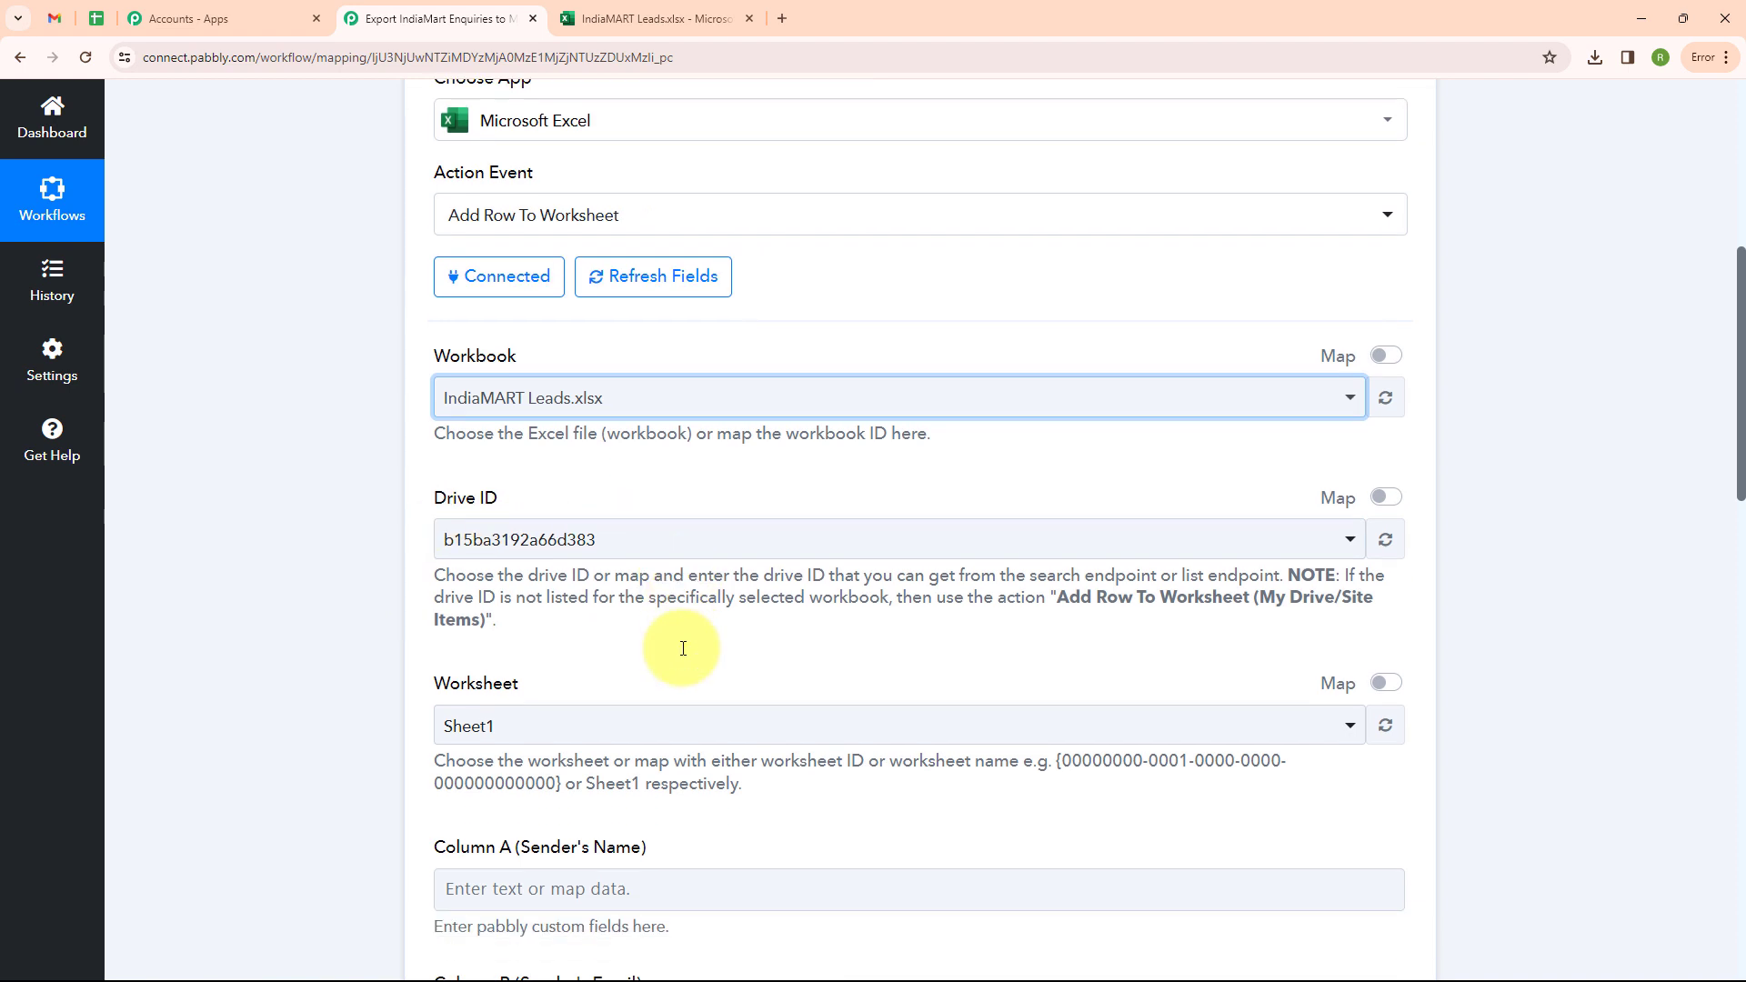
{"action": "left_click", "coordinate": [600, 532]}
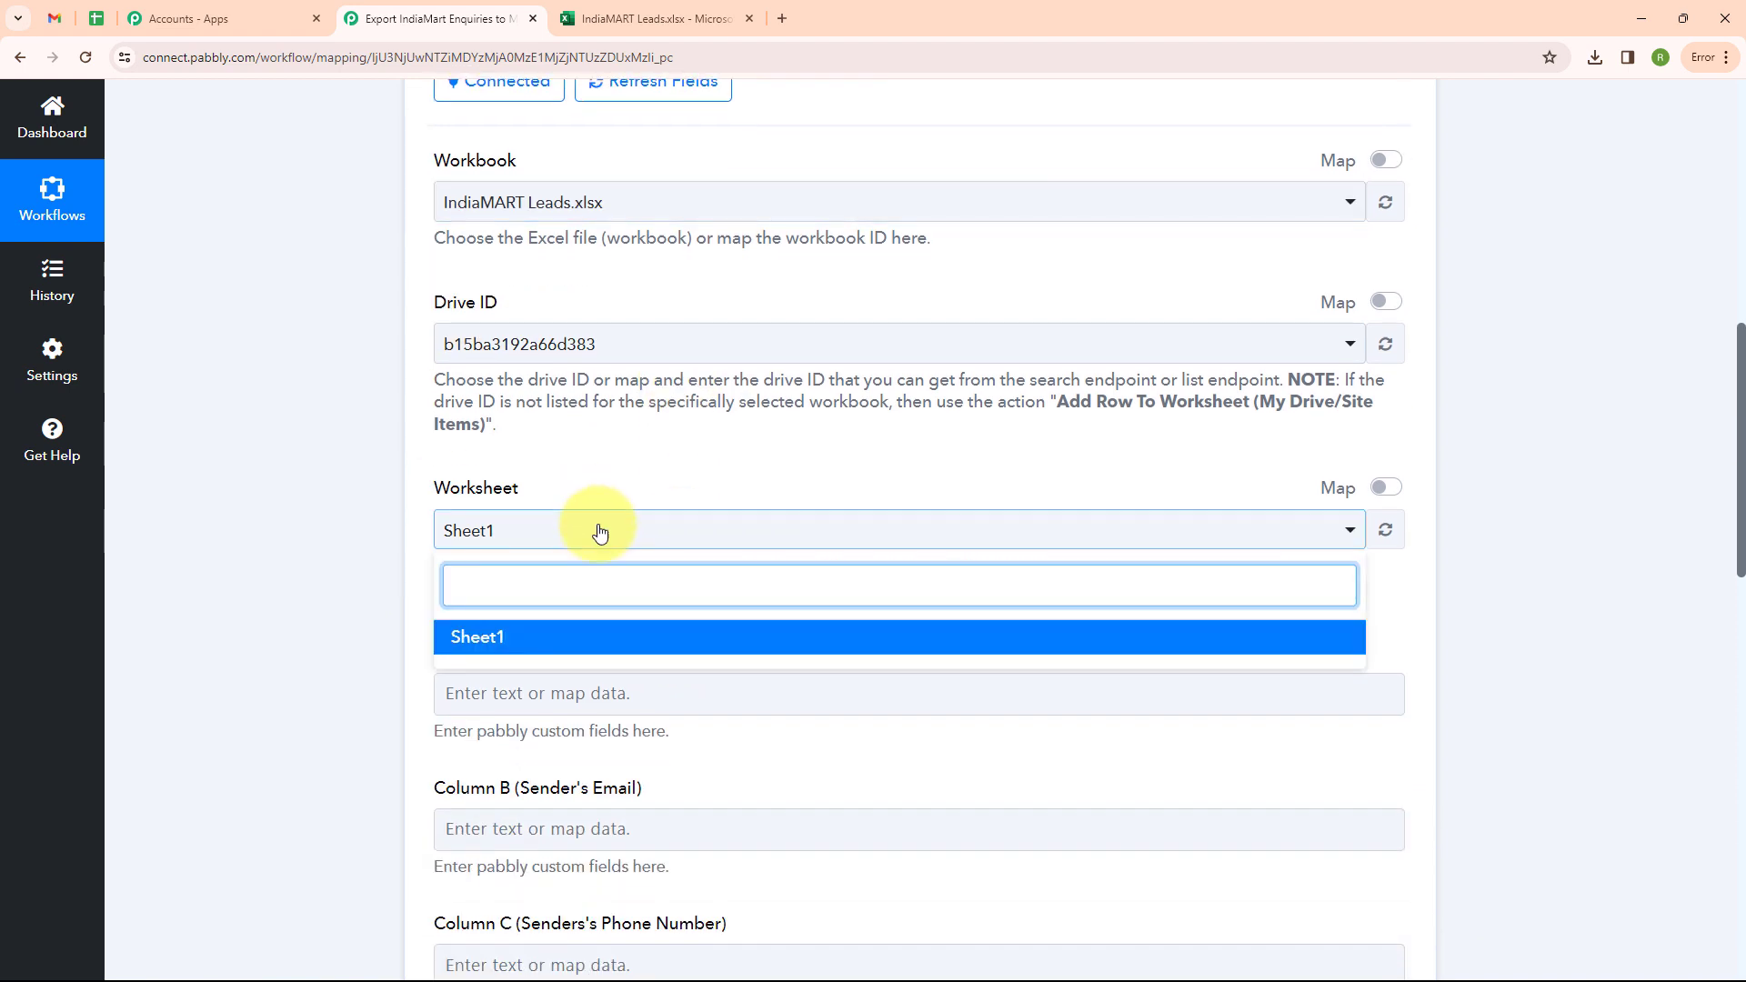
{"action": "left_click", "coordinate": [608, 639]}
{"action": "scroll", "coordinate": [608, 642], "scroll_direction": "down", "scroll_amount": 4}
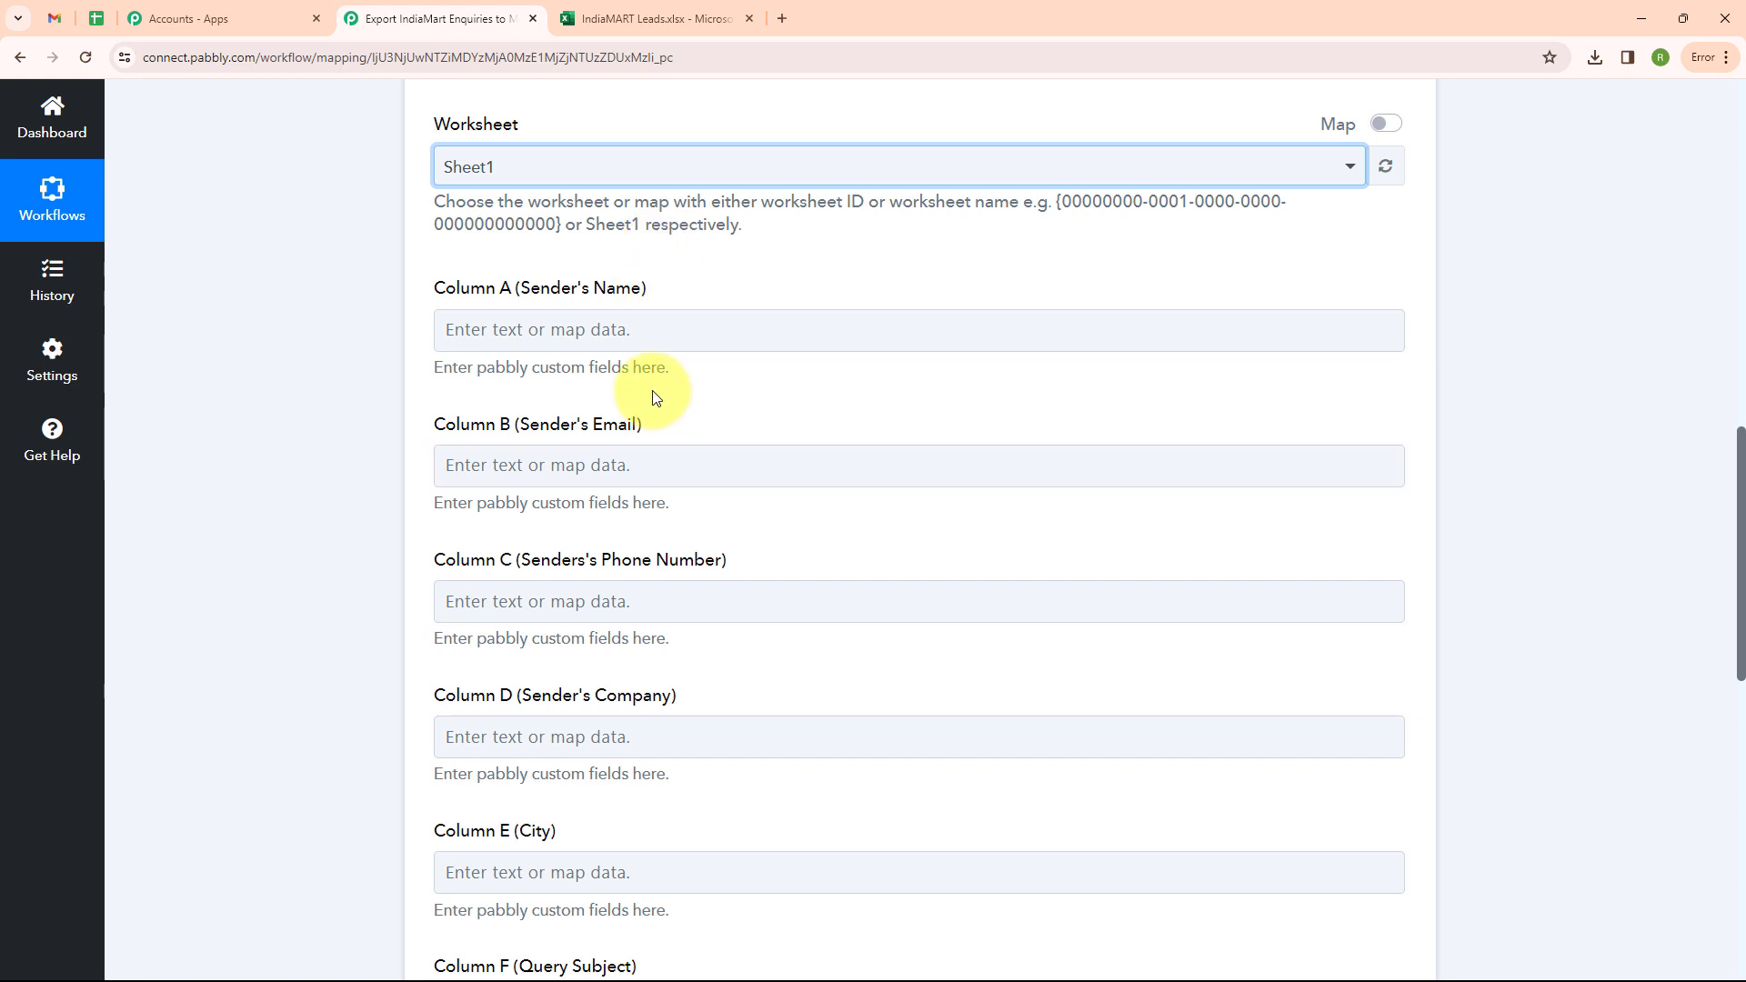
{"action": "left_click", "coordinate": [622, 333]}
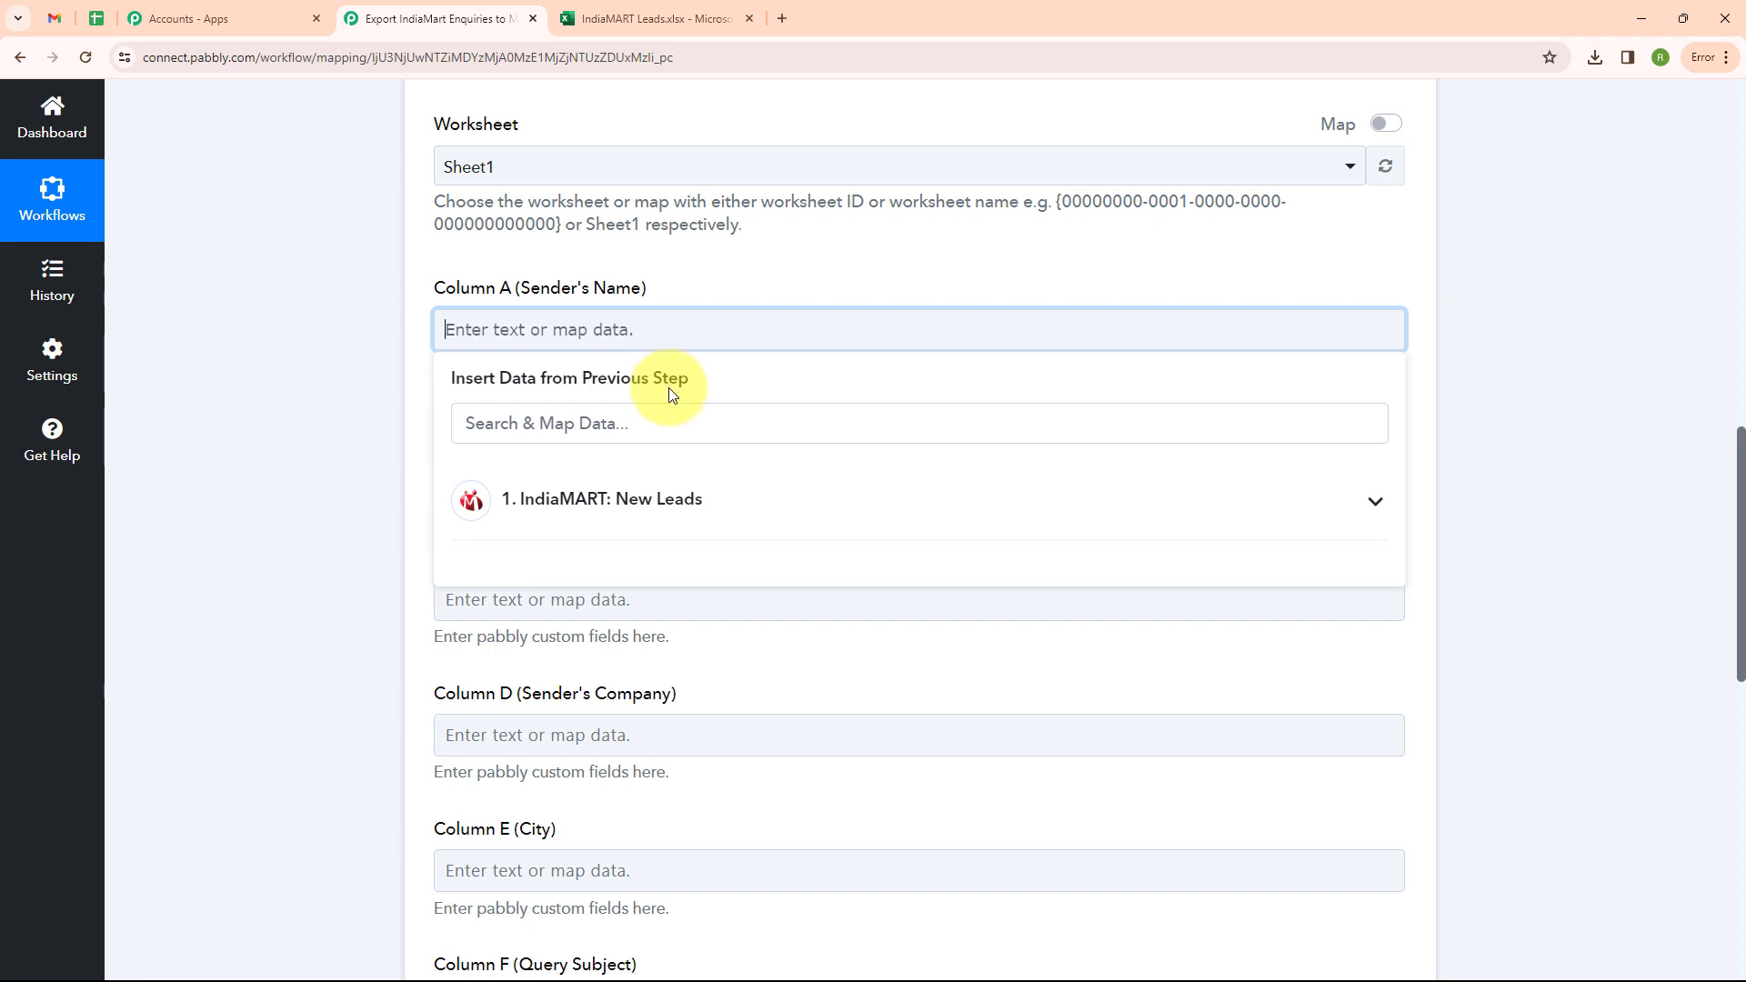
Step: Map Columns A–D to the lead's sender name, email, phone and company
{"action": "left_click", "coordinate": [659, 425]}
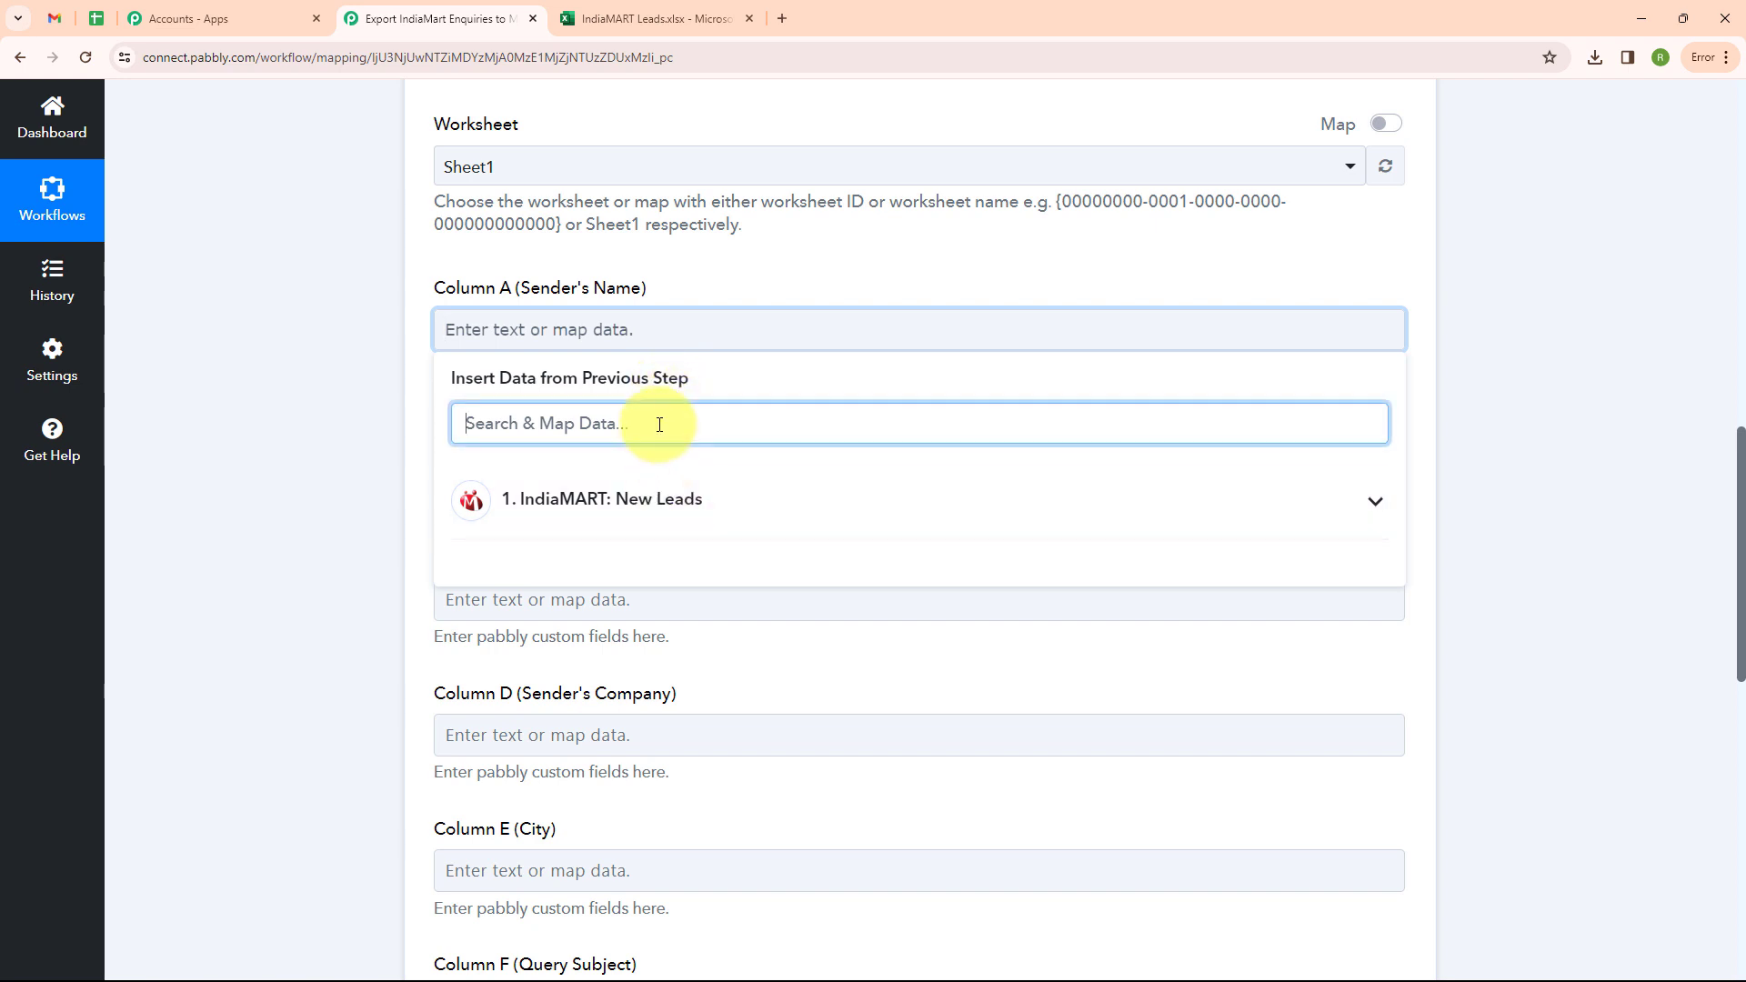
{"action": "type", "text": "Nam"}
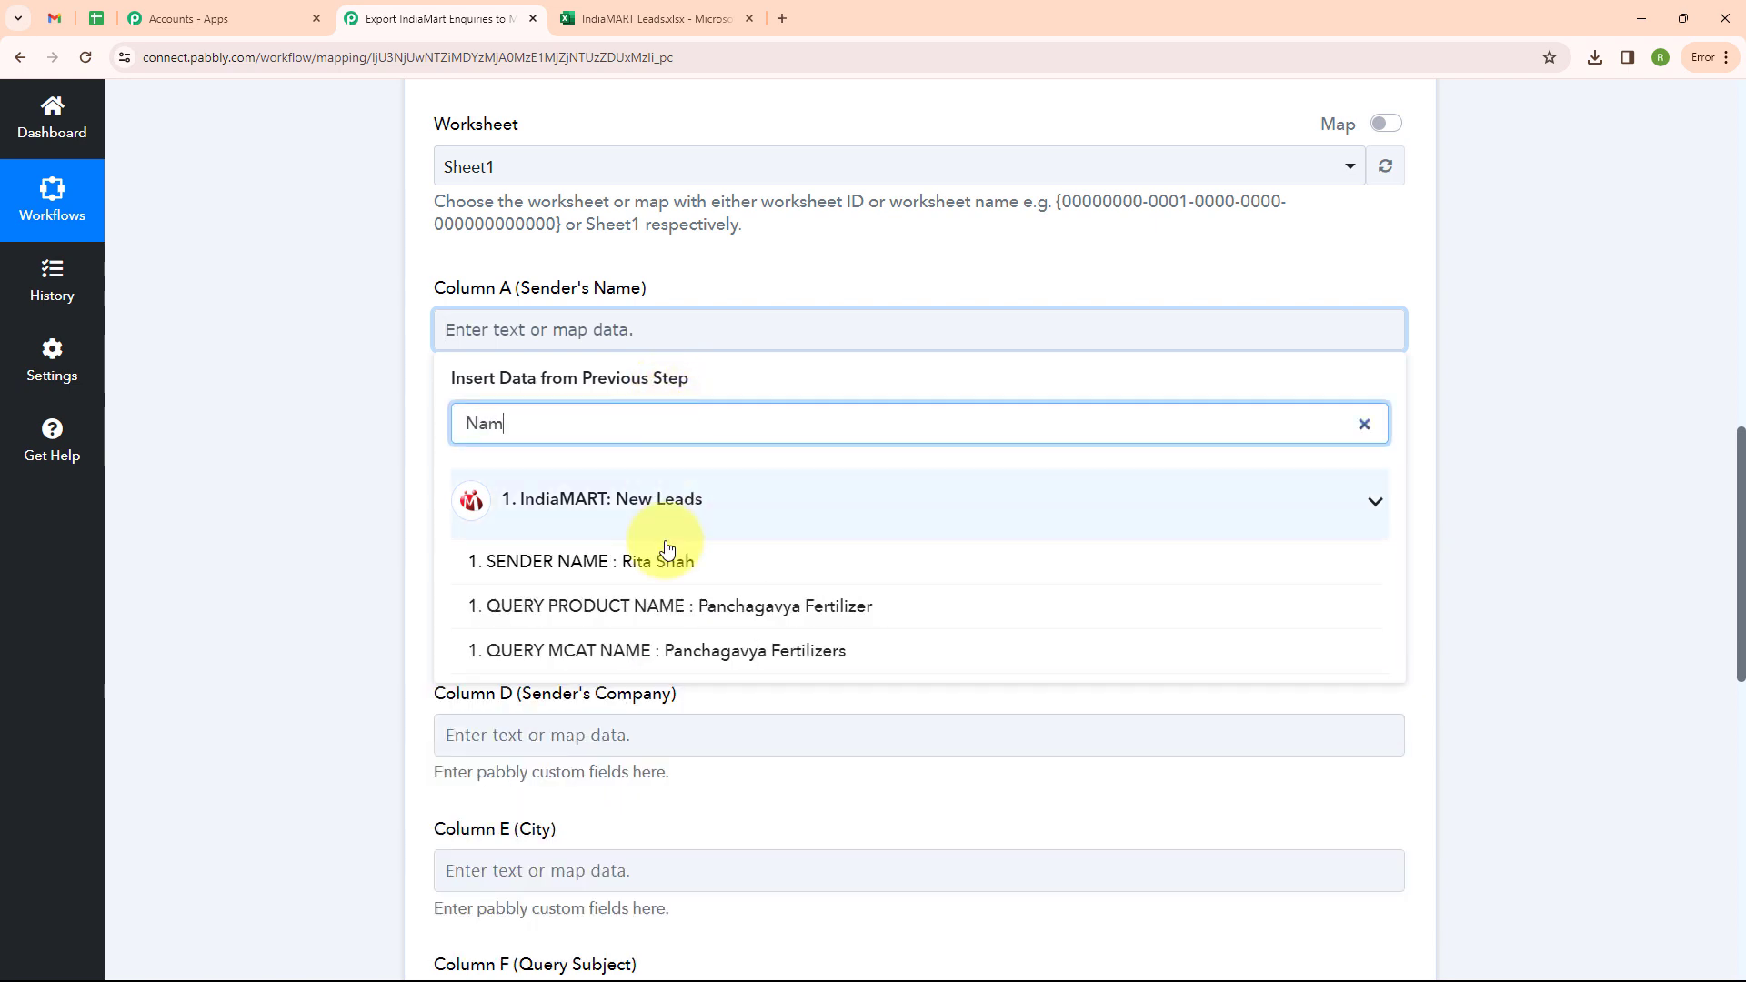
{"action": "left_click", "coordinate": [667, 550]}
{"action": "scroll", "coordinate": [500, 396], "scroll_direction": "down", "scroll_amount": 1}
{"action": "left_click", "coordinate": [503, 389]}
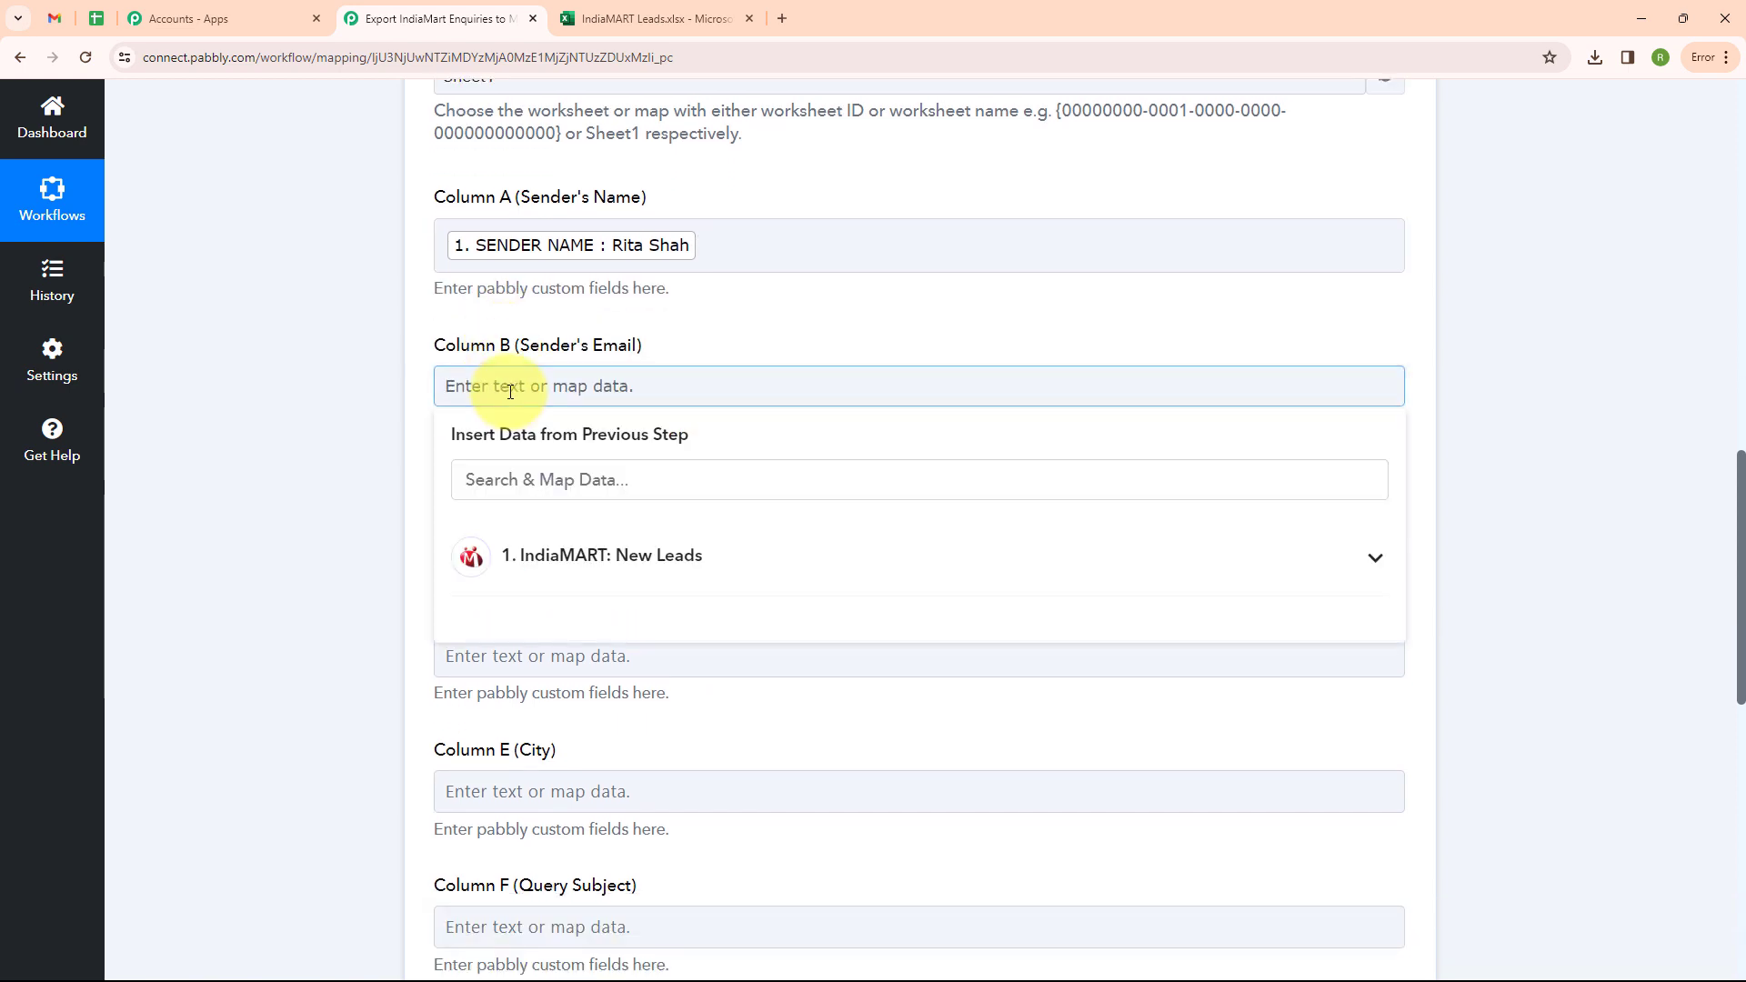
{"action": "left_click", "coordinate": [524, 470]}
{"action": "type", "text": "Ema"}
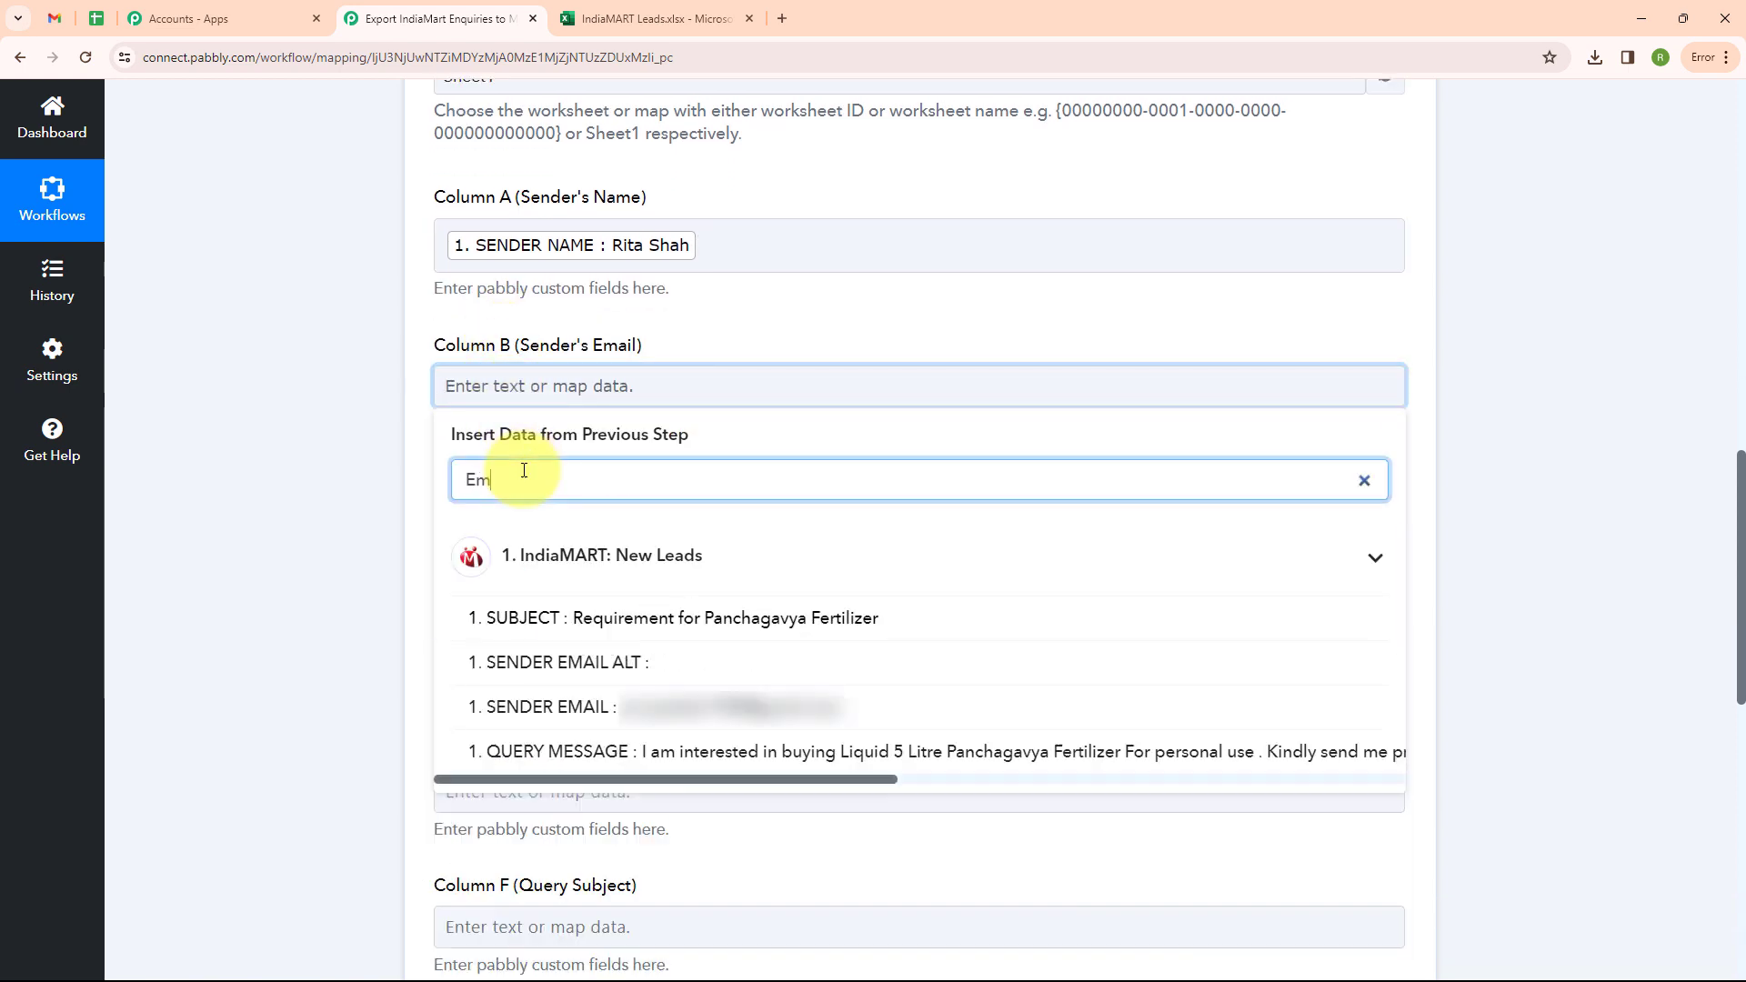
{"action": "left_click", "coordinate": [482, 664]}
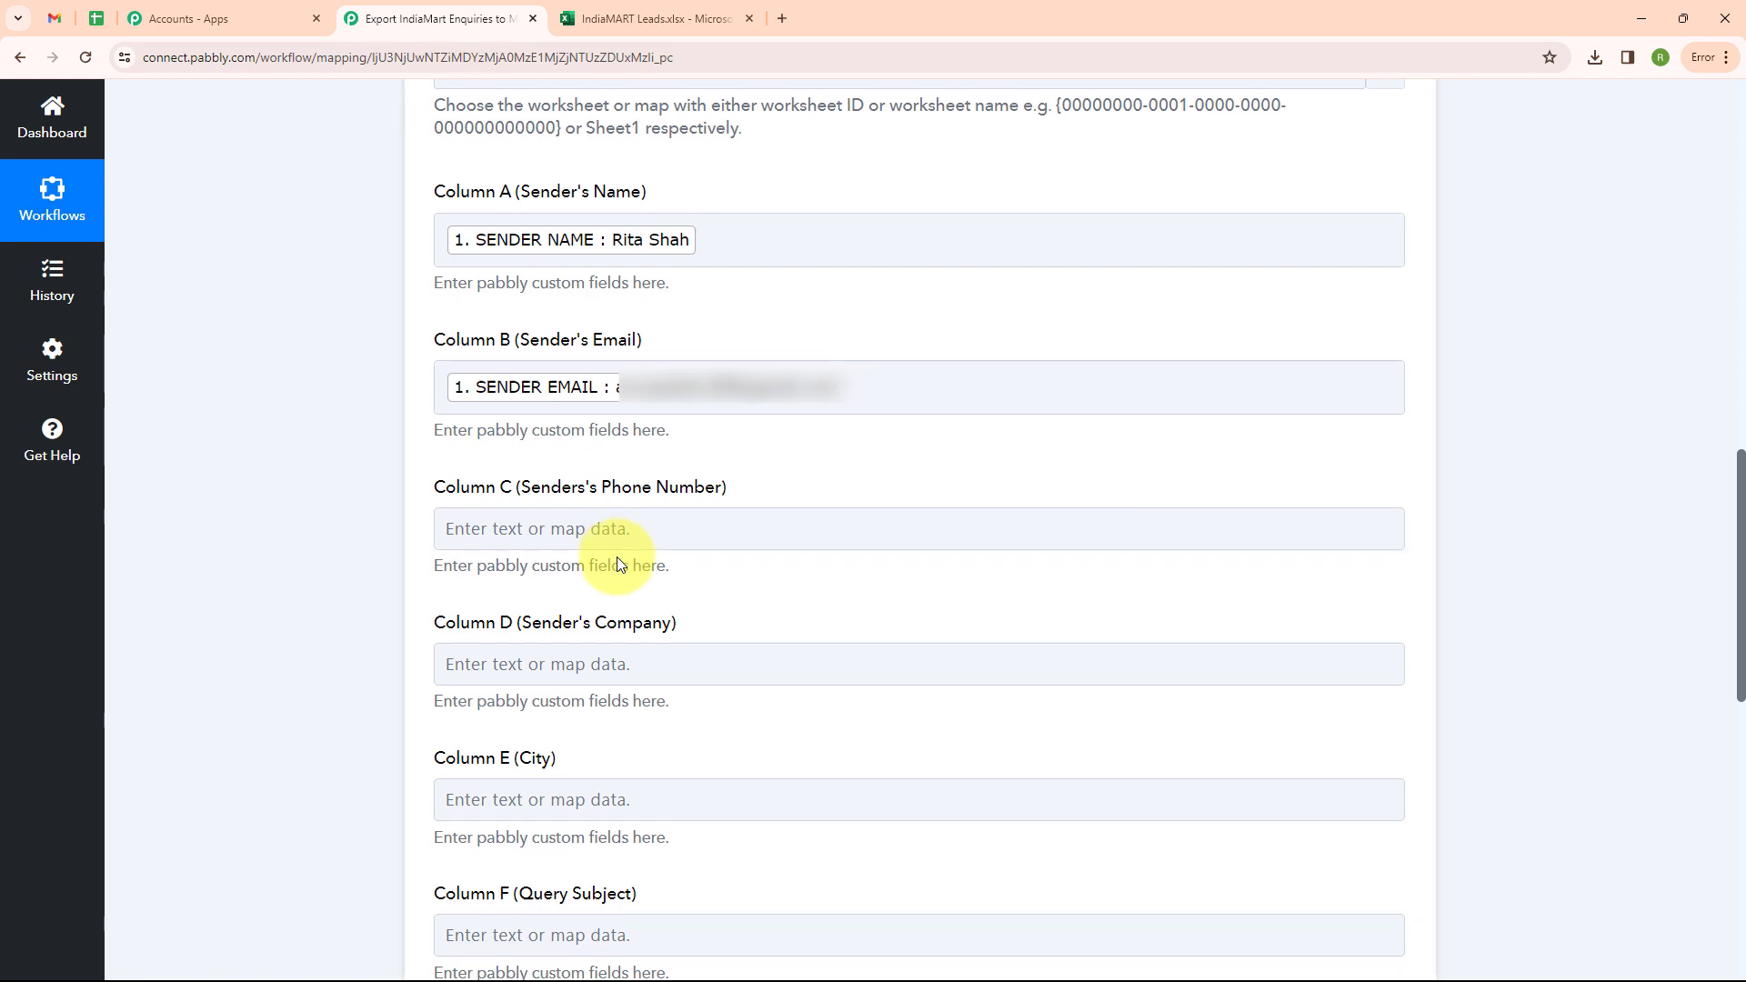
{"action": "scroll", "coordinate": [618, 557], "scroll_direction": "down", "scroll_amount": 2}
{"action": "left_click", "coordinate": [617, 353]}
{"action": "left_click", "coordinate": [622, 458]}
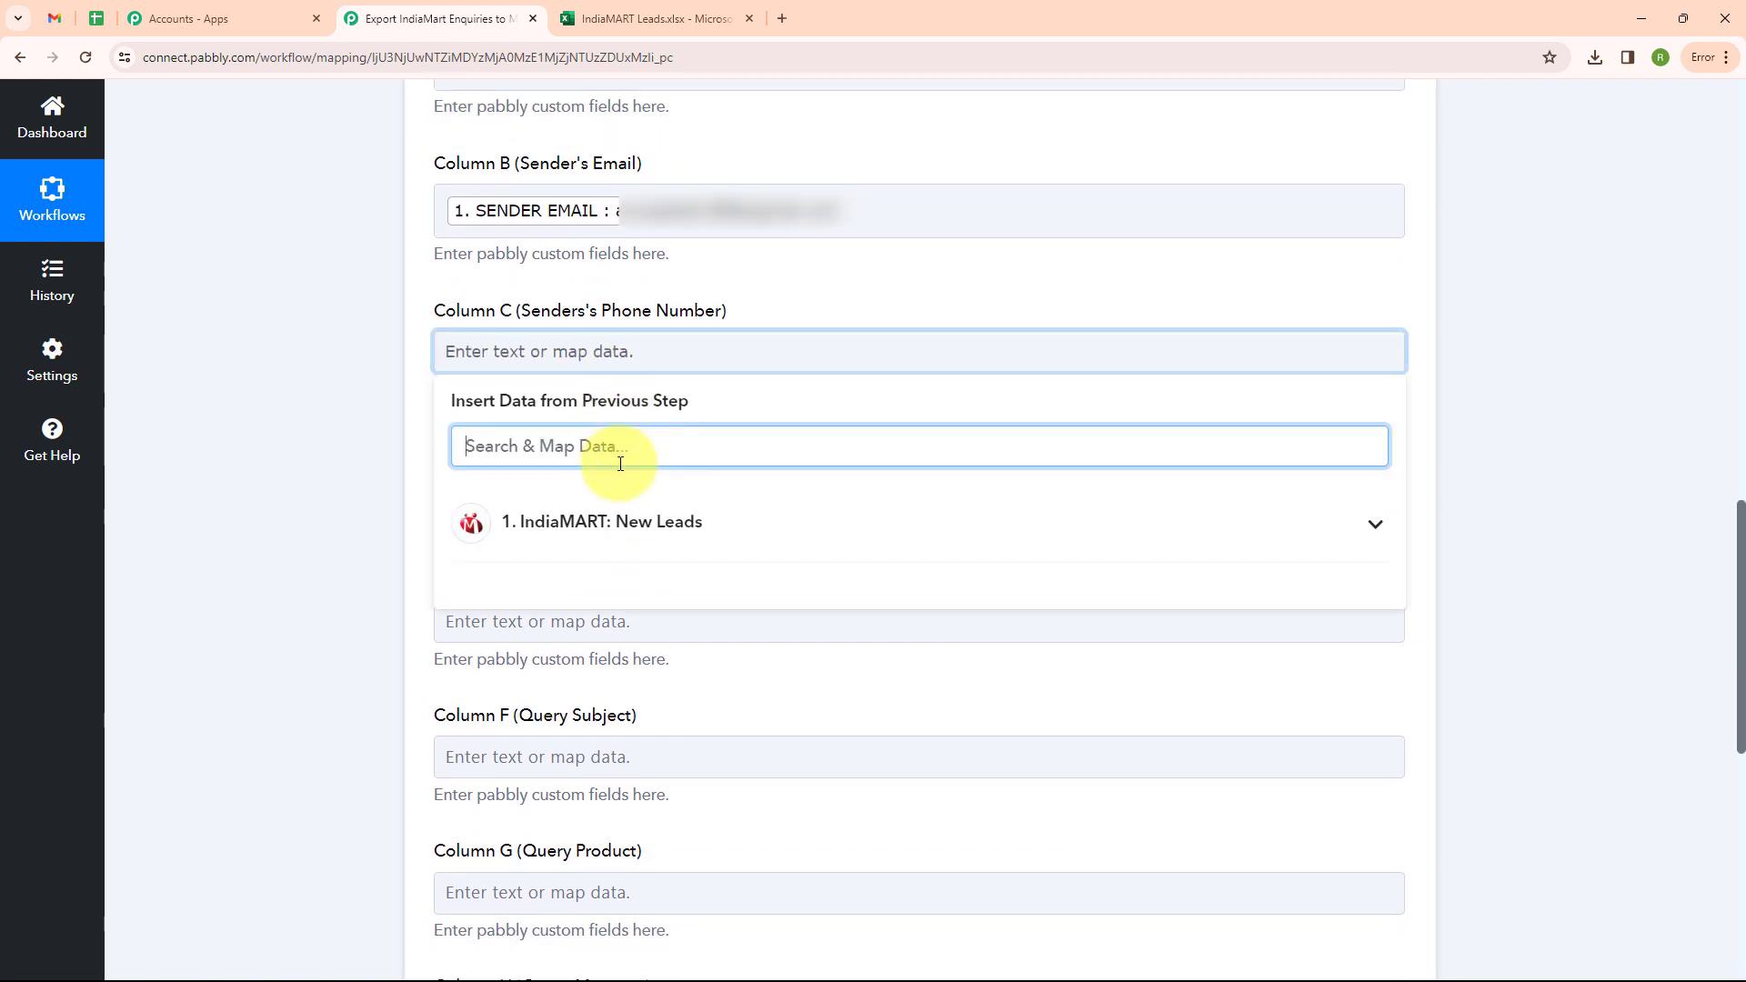
{"action": "type", "text": "pho"}
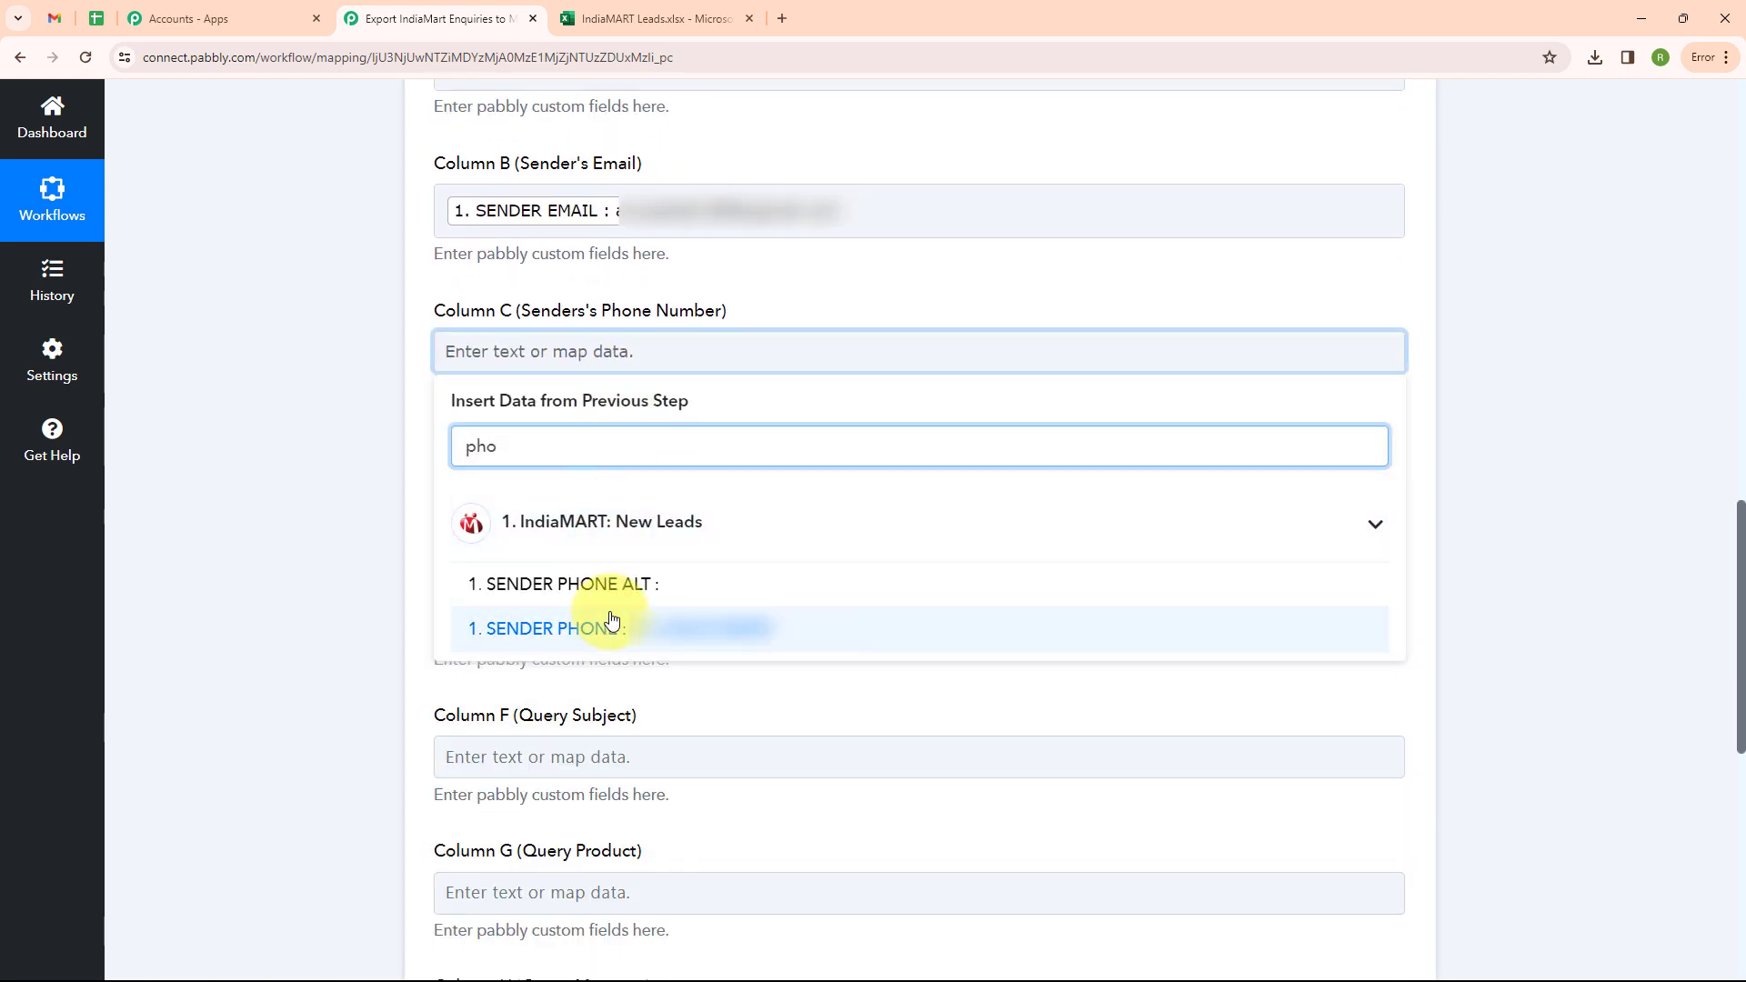
{"action": "left_click", "coordinate": [612, 622]}
{"action": "scroll", "coordinate": [506, 506], "scroll_direction": "down", "scroll_amount": 2}
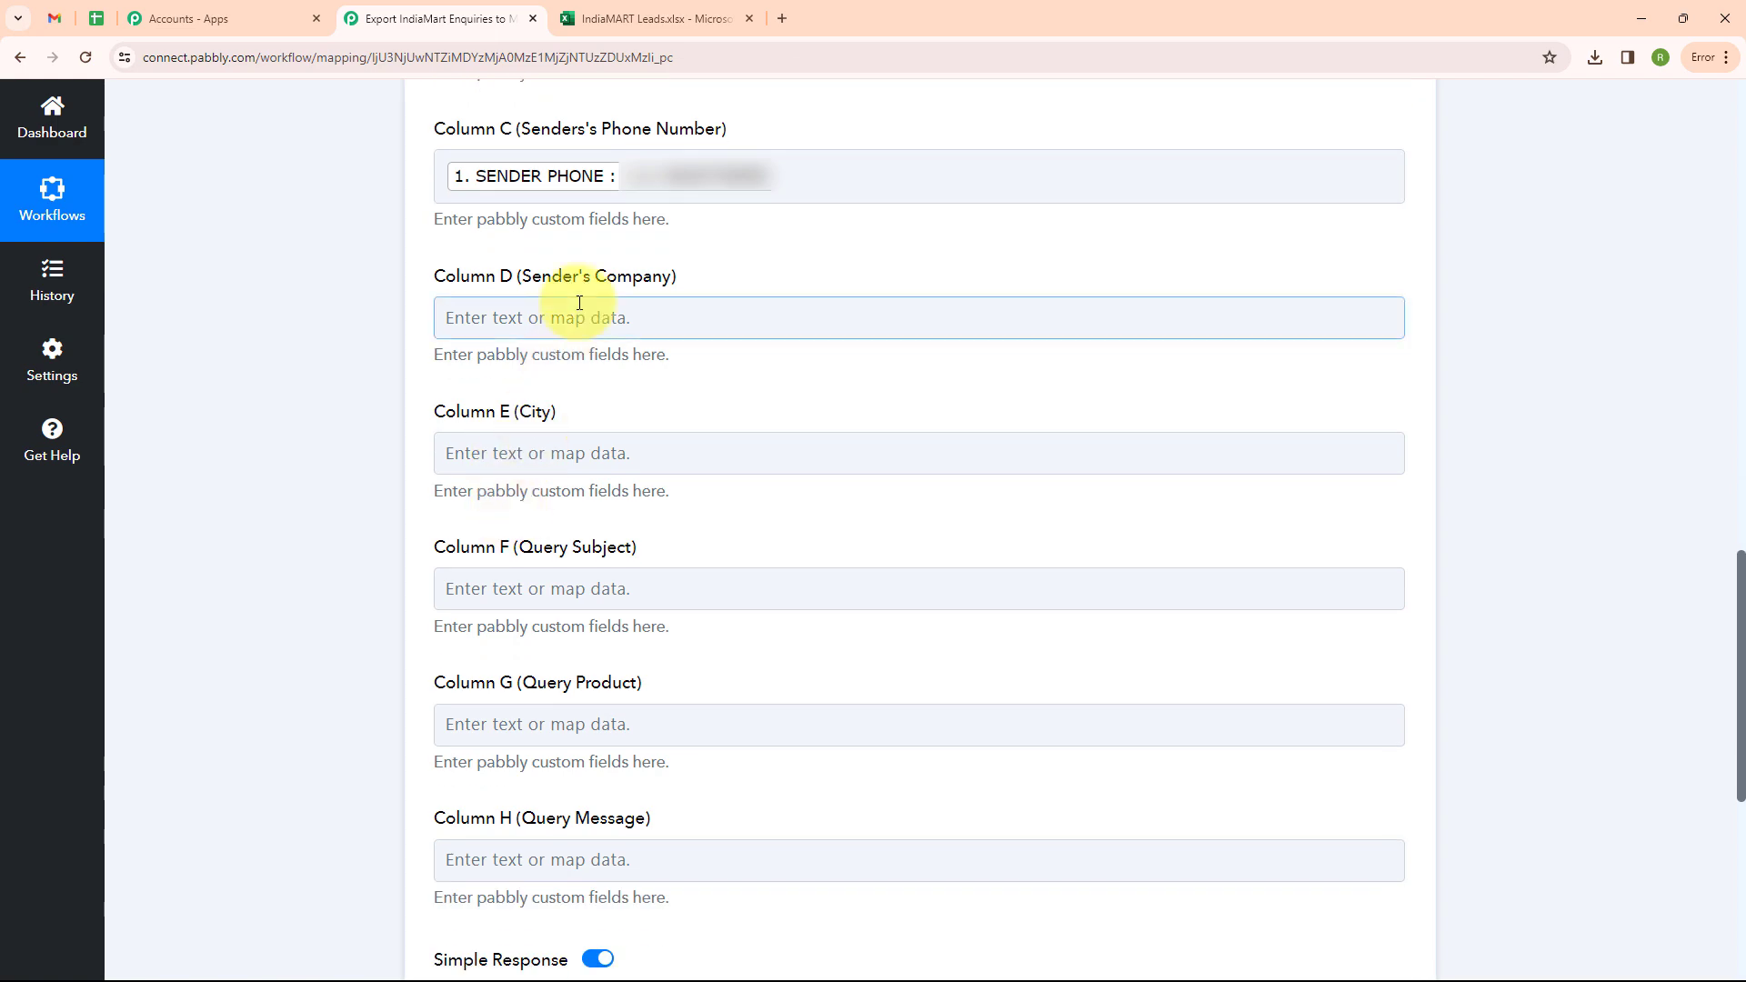
{"action": "left_click", "coordinate": [467, 317]}
{"action": "left_click", "coordinate": [583, 426]}
{"action": "type", "text": "Com"}
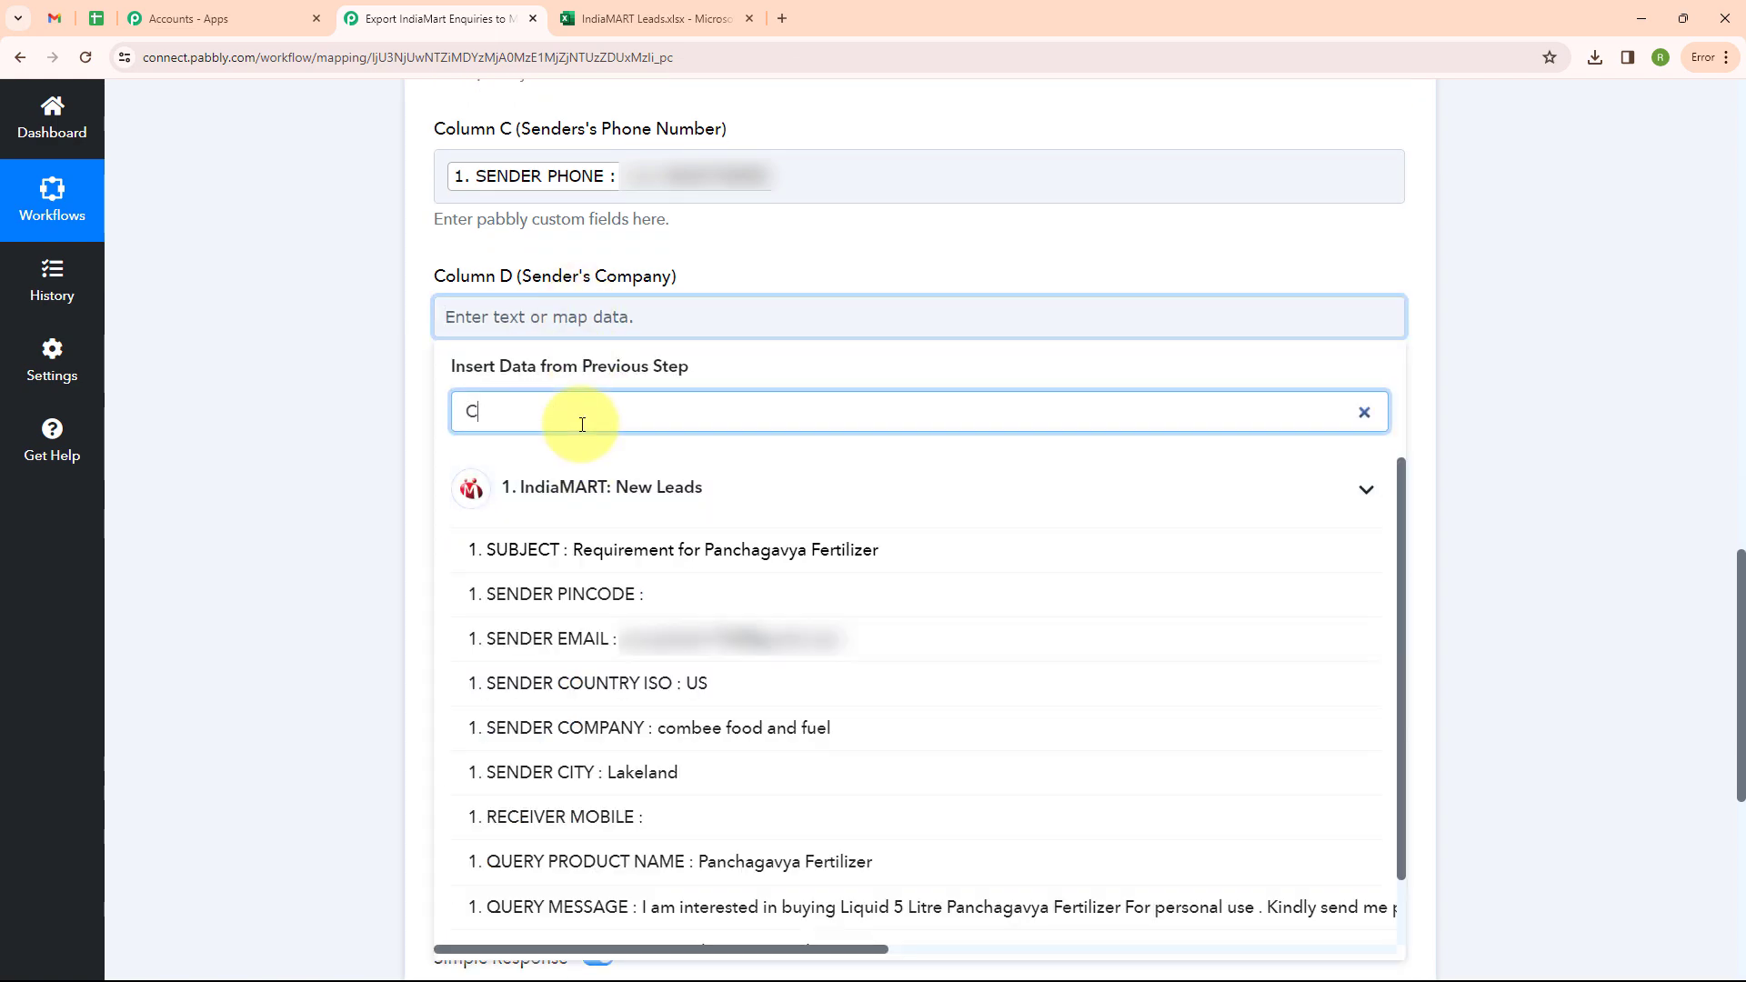
{"action": "left_click", "coordinate": [564, 593]}
{"action": "left_click", "coordinate": [285, 486]}
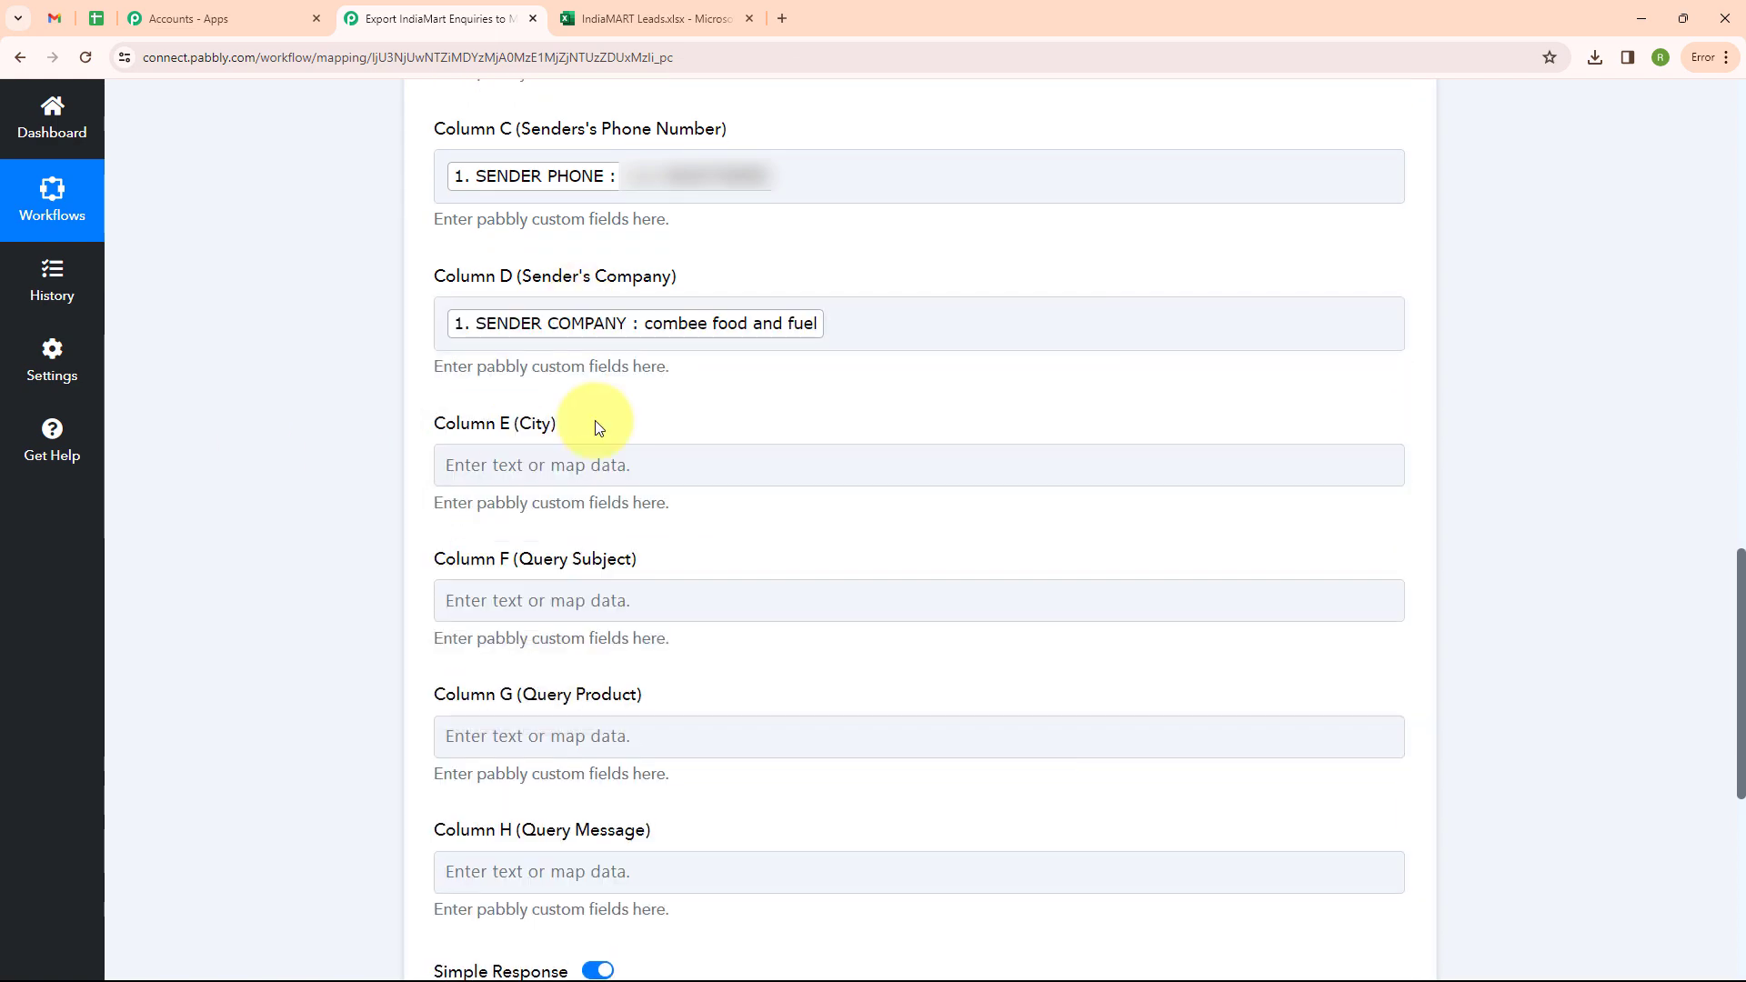
Step: Map Columns E–H to city, subject, product name and message, then save and send a test
{"action": "scroll", "coordinate": [585, 421], "scroll_direction": "down", "scroll_amount": 3}
{"action": "left_click", "coordinate": [548, 208]}
{"action": "left_click", "coordinate": [566, 274]}
{"action": "type", "text": "Ci"}
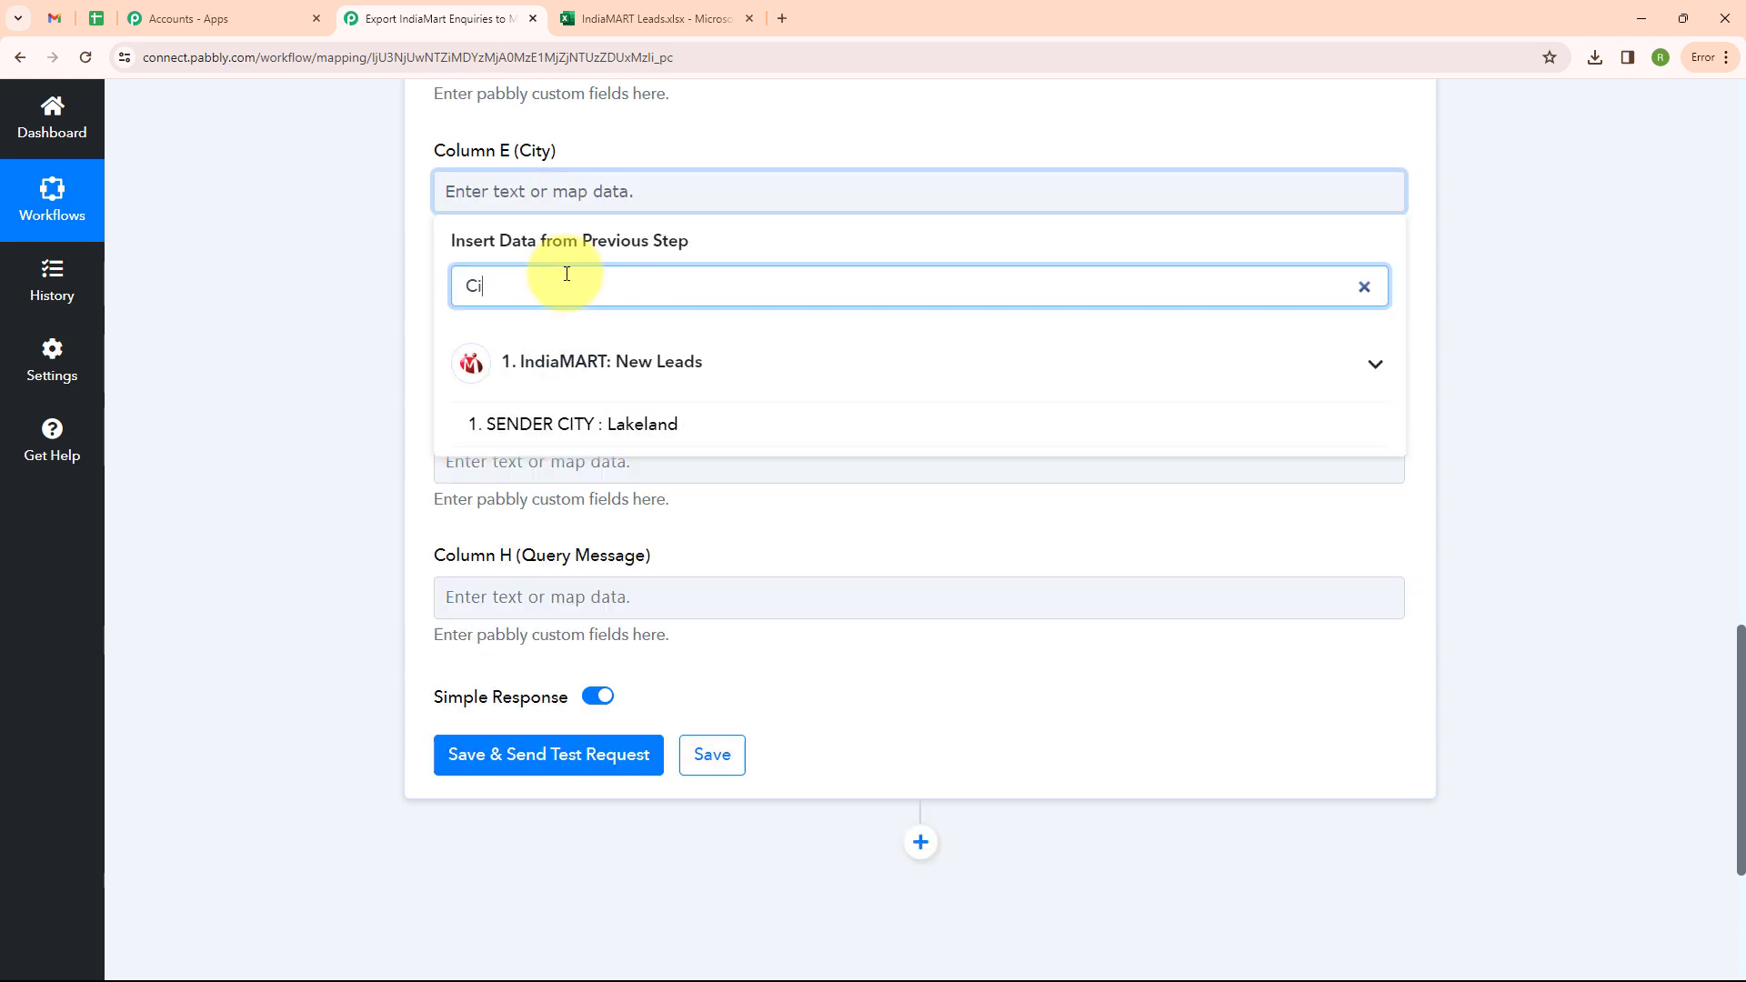
{"action": "left_click", "coordinate": [557, 416]}
{"action": "left_click", "coordinate": [473, 341]}
{"action": "left_click", "coordinate": [492, 431]}
{"action": "type", "text": "Sub"}
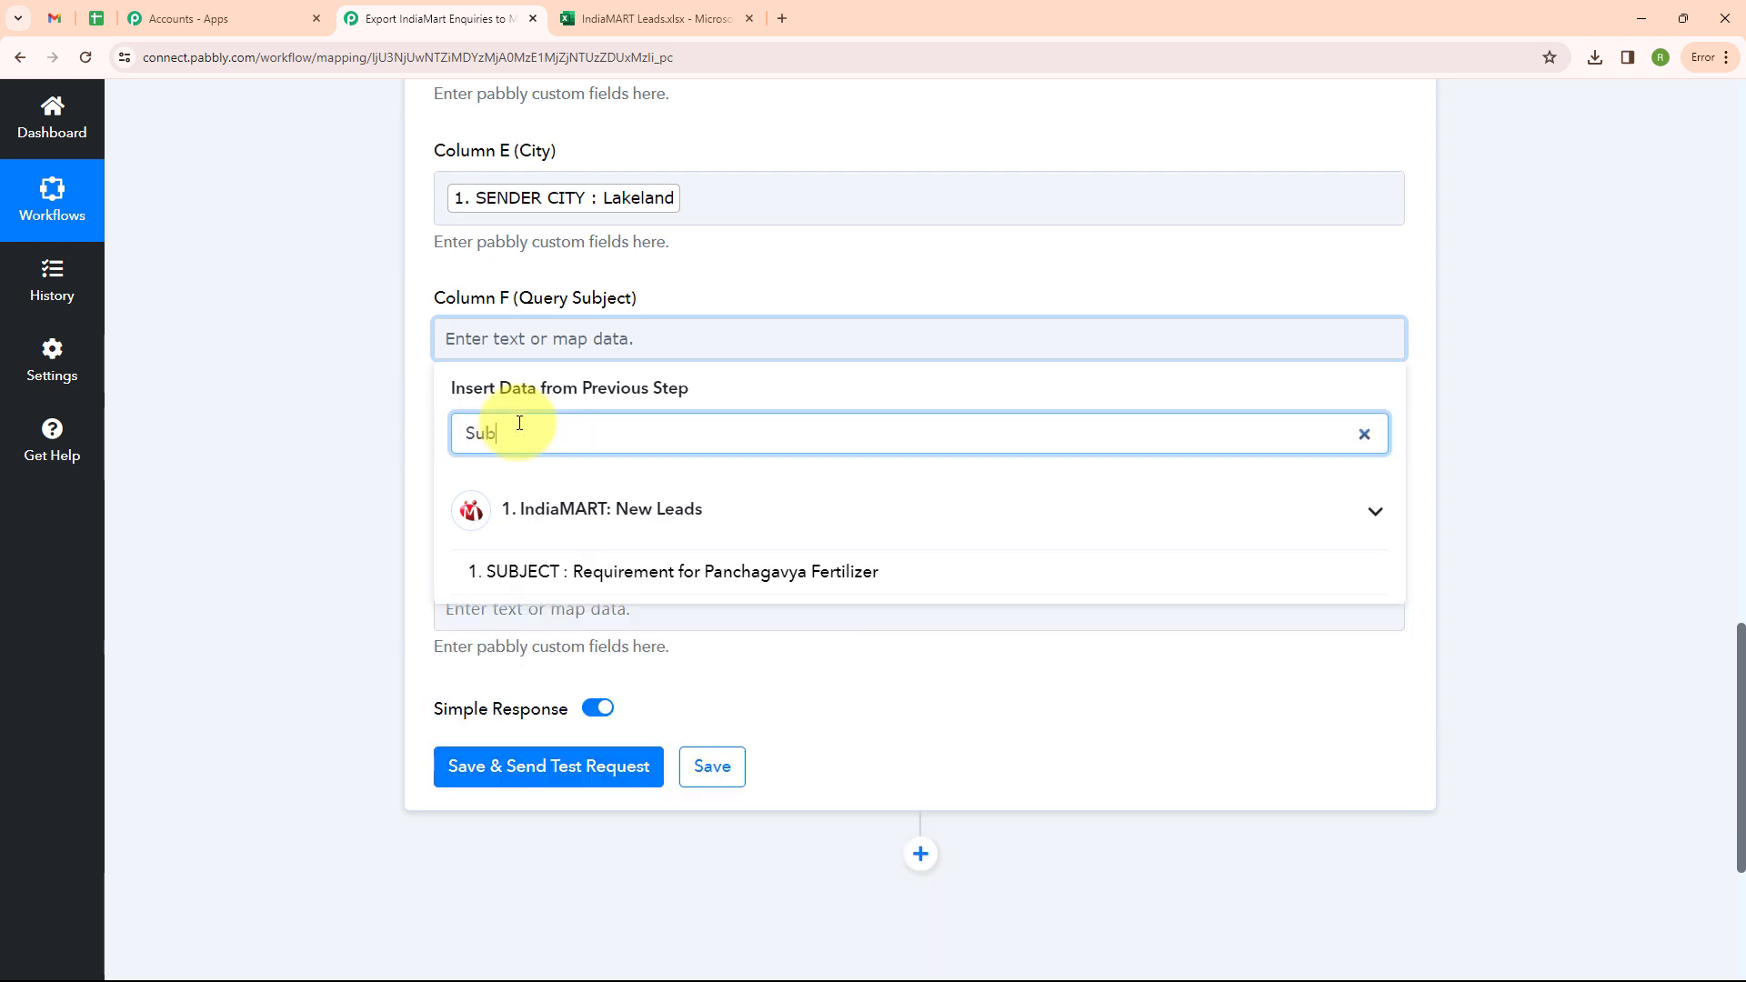
{"action": "left_click", "coordinate": [499, 571]}
{"action": "left_click", "coordinate": [545, 487]}
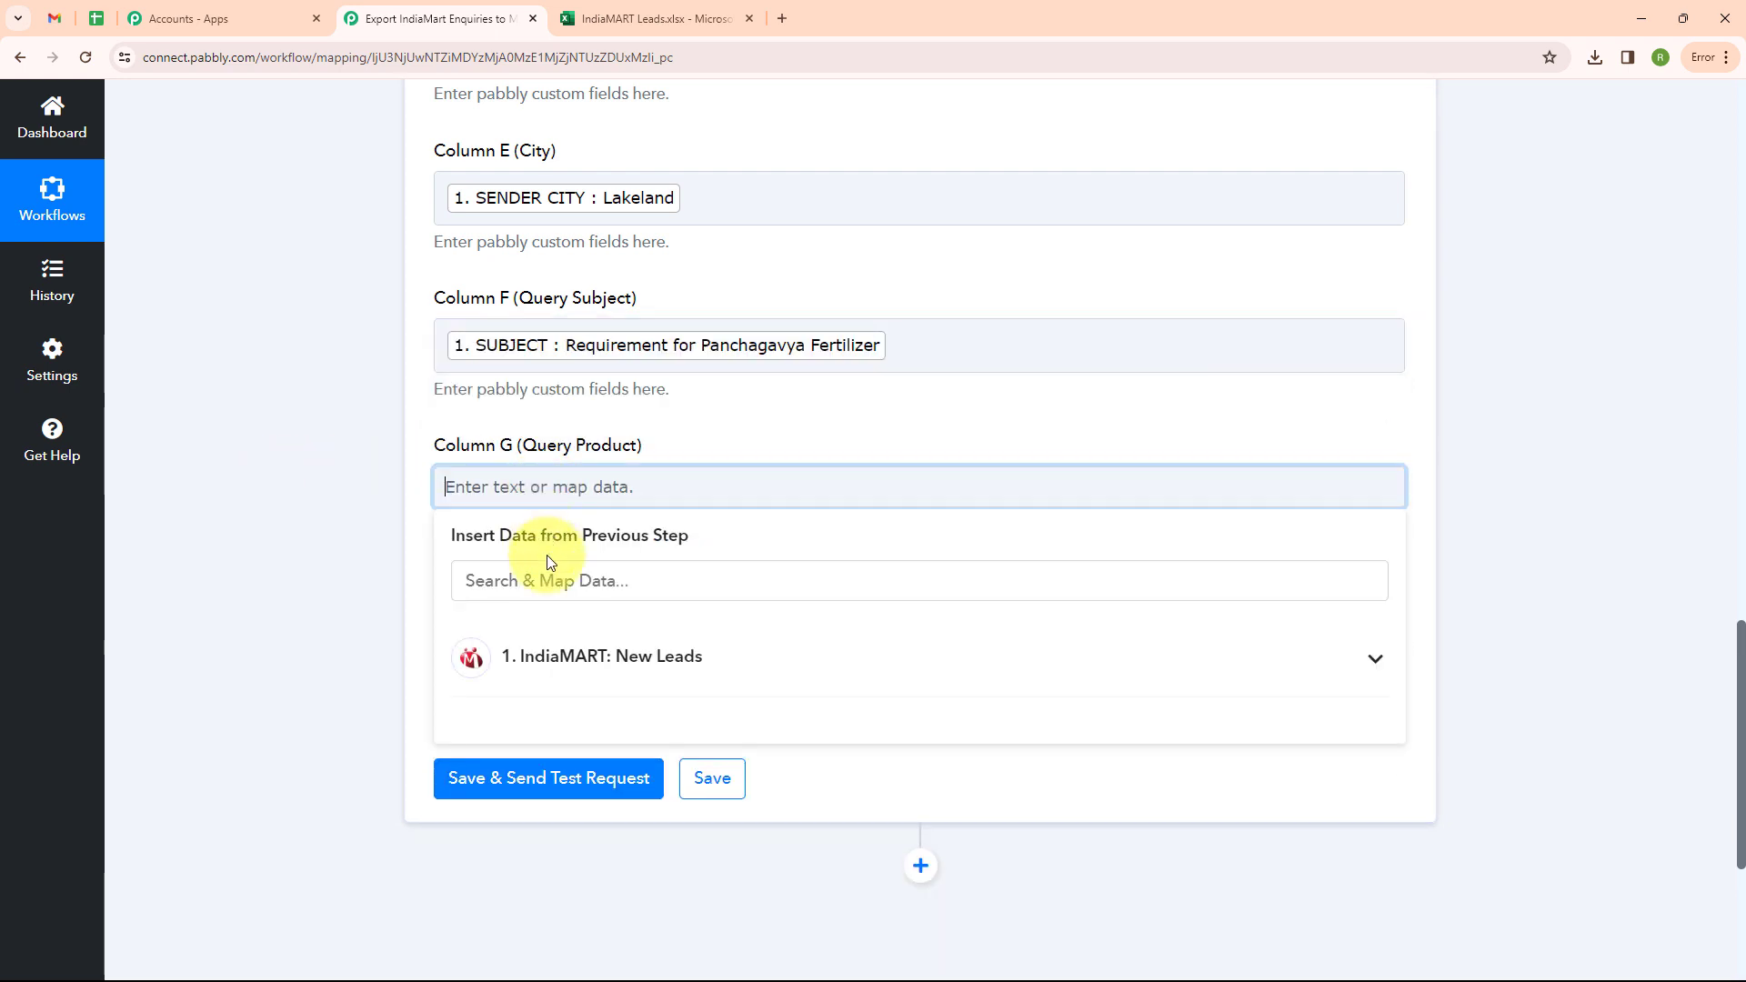
{"action": "left_click", "coordinate": [548, 575]}
{"action": "type", "text": "Pro"}
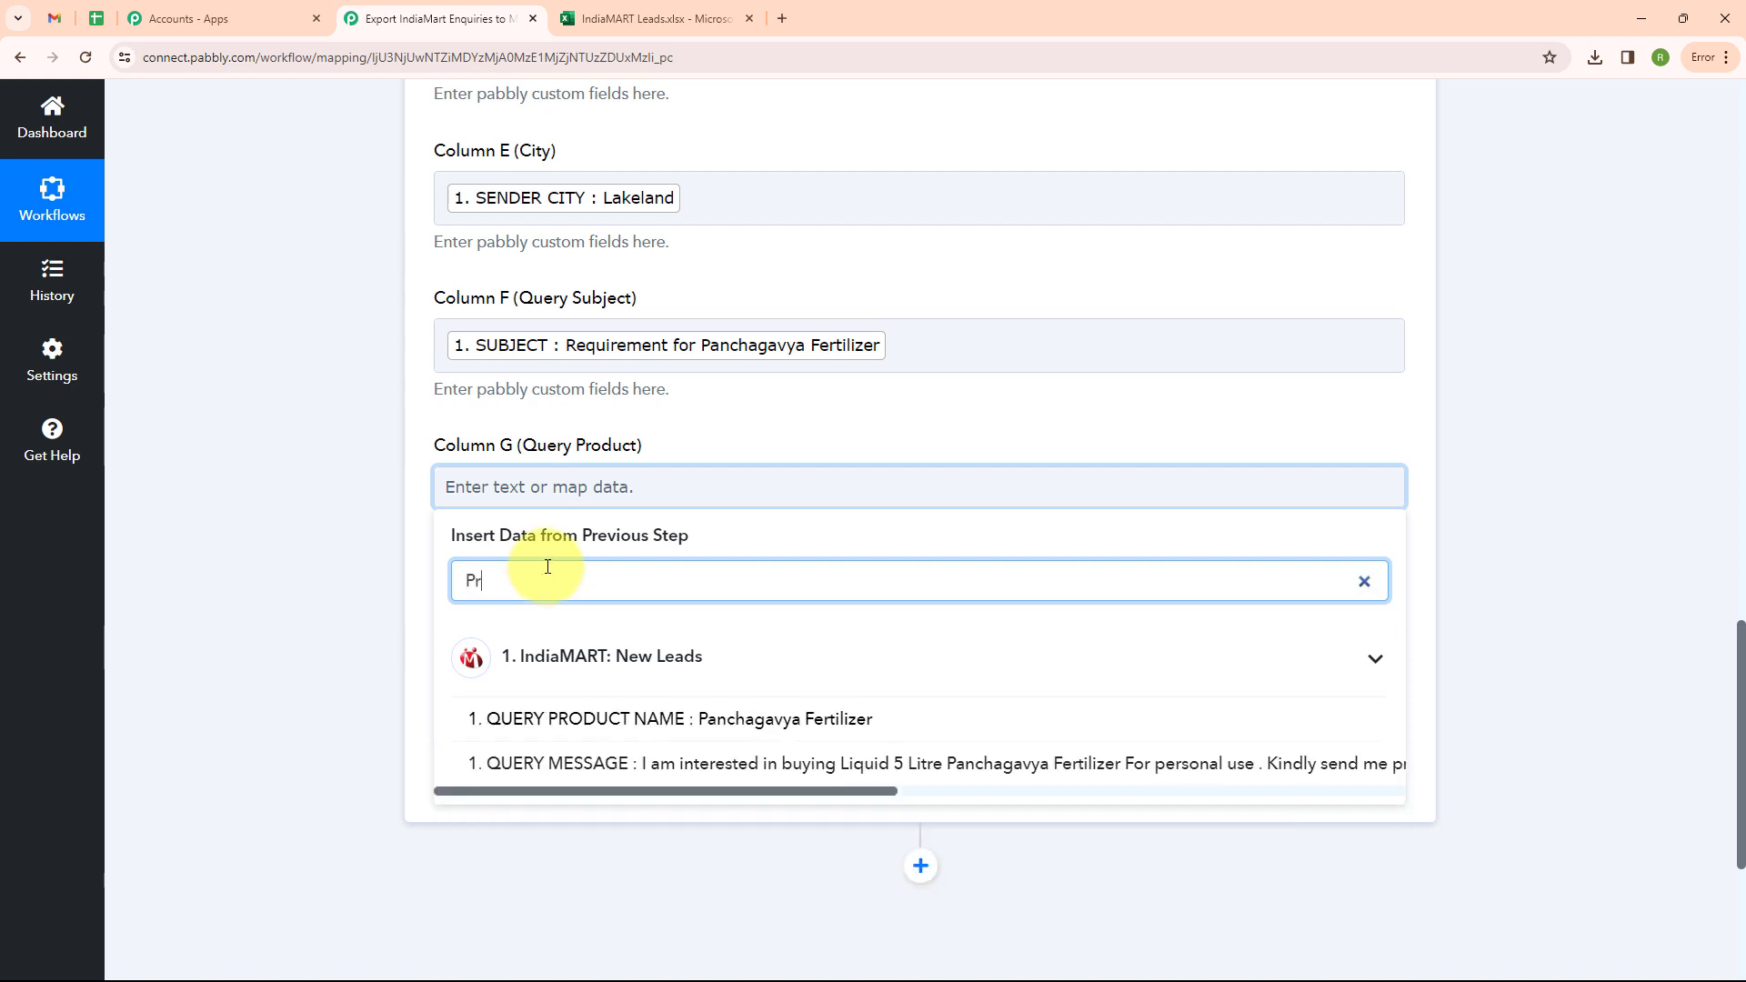
{"action": "left_click", "coordinate": [564, 719]}
{"action": "left_click", "coordinate": [573, 634]}
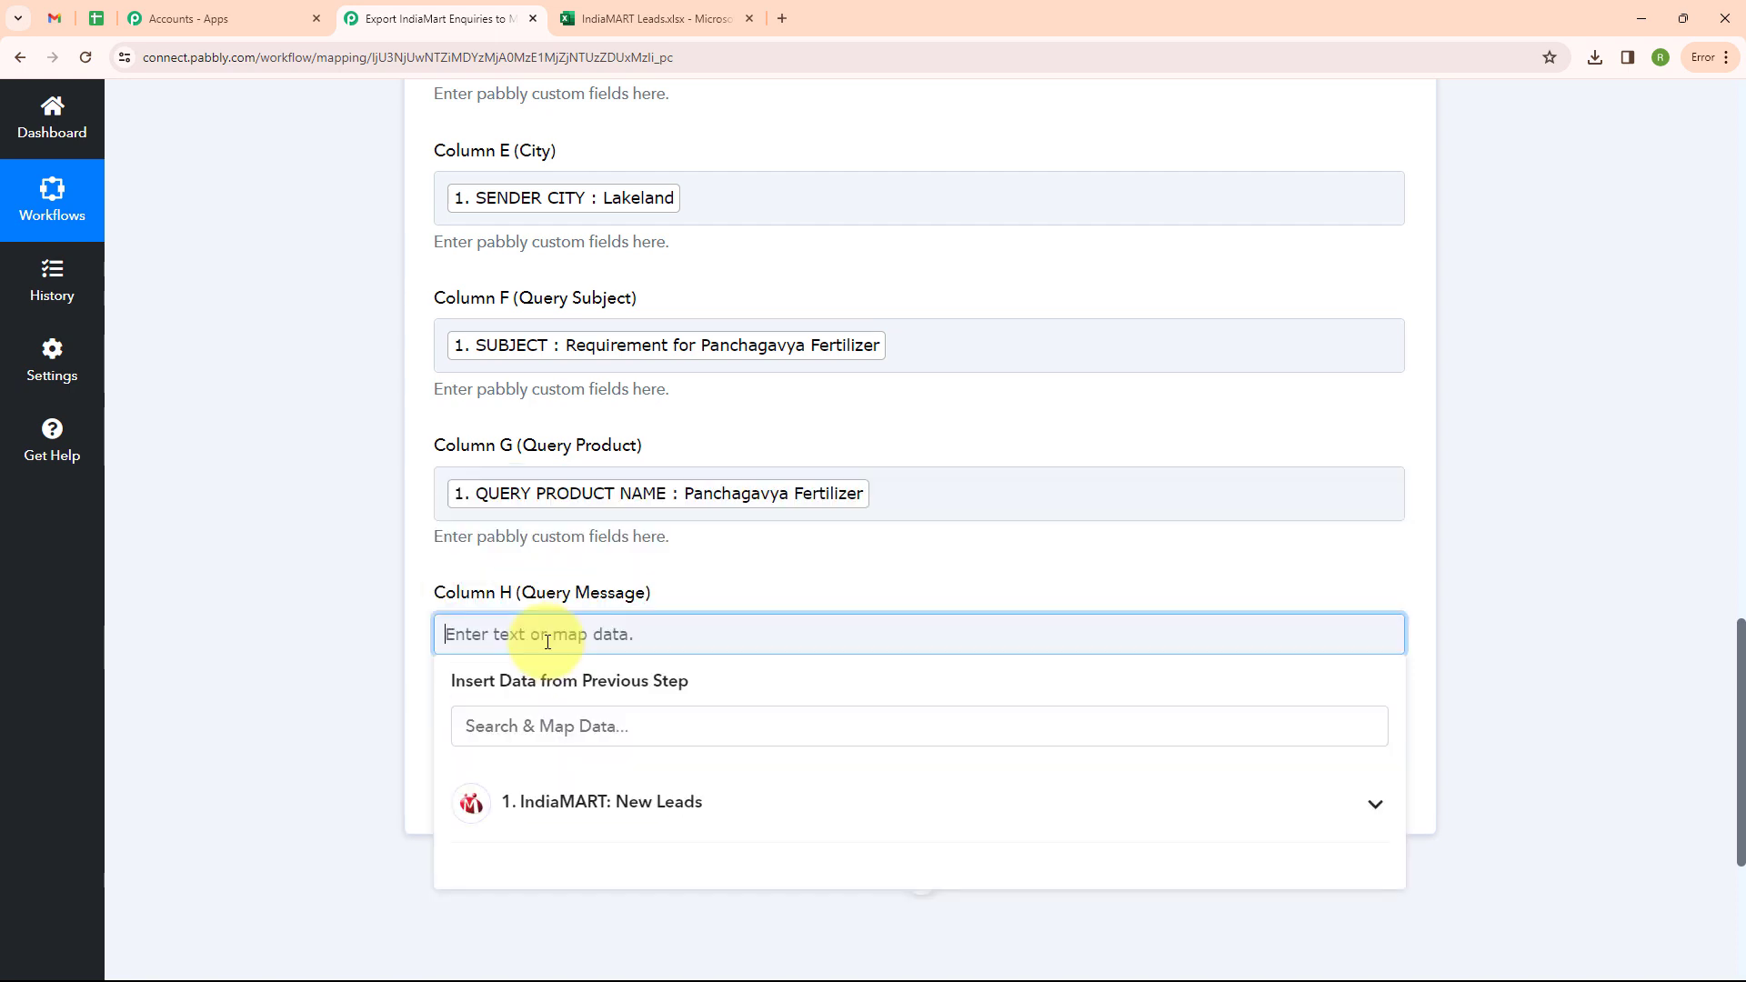
{"action": "left_click", "coordinate": [556, 725]}
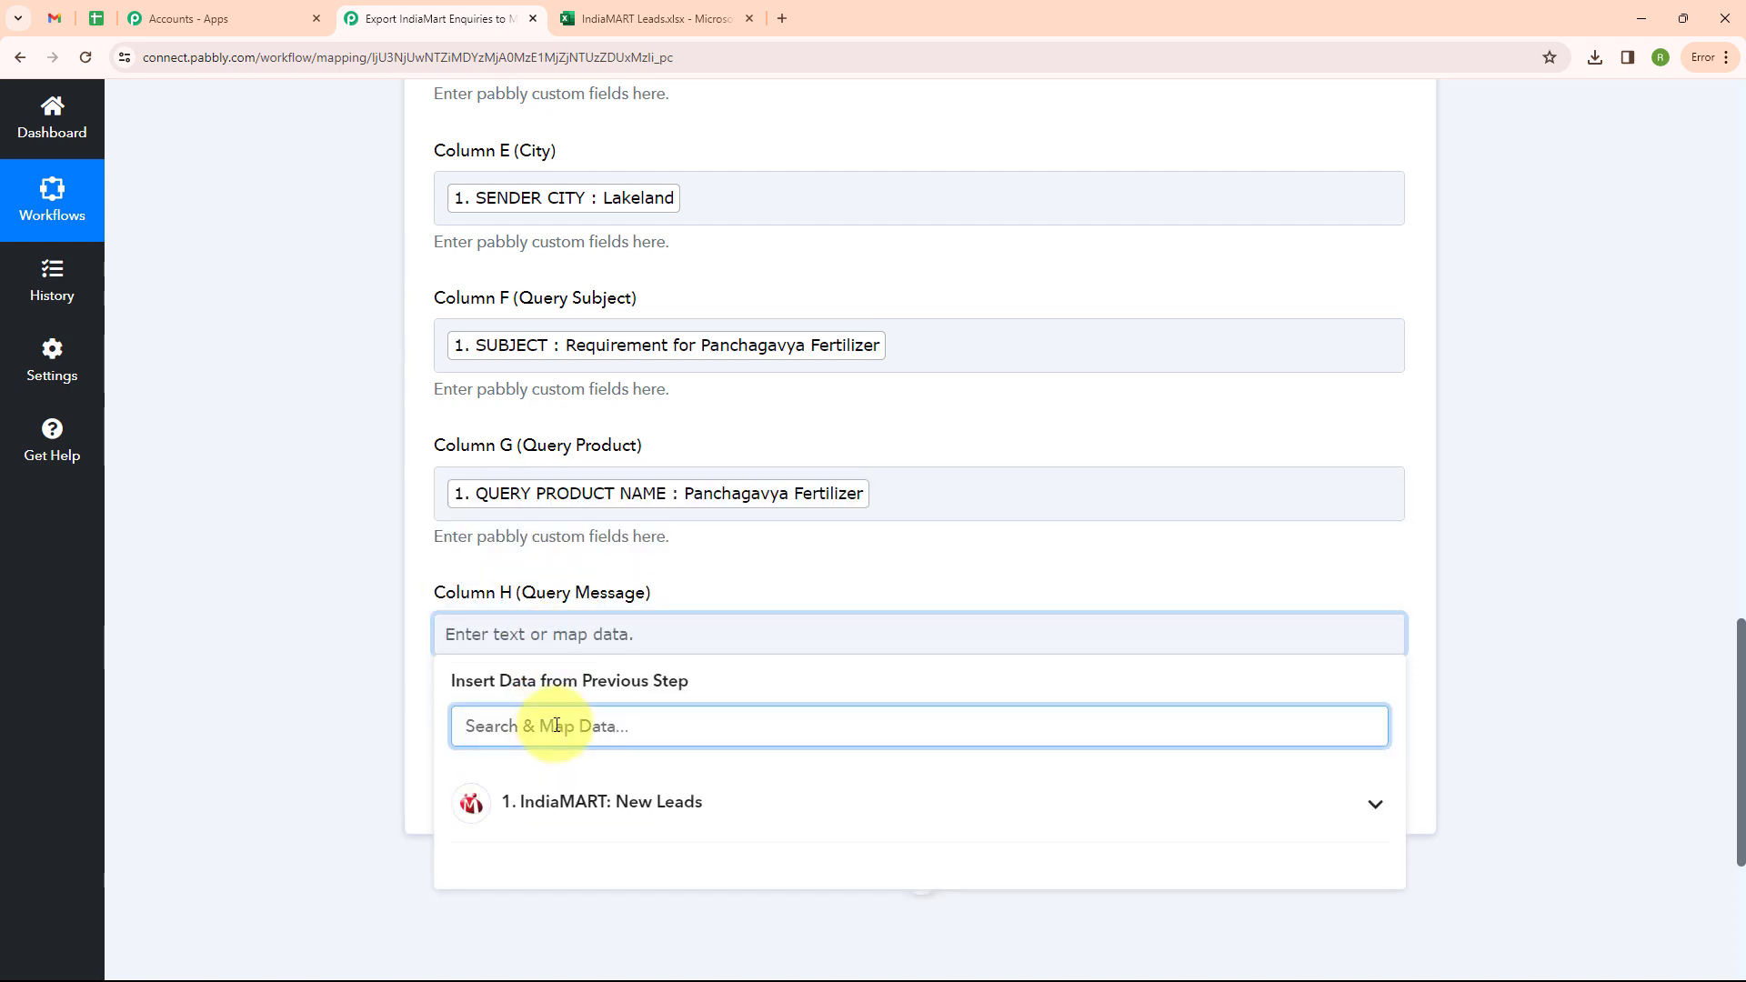
{"action": "type", "text": "Mess"}
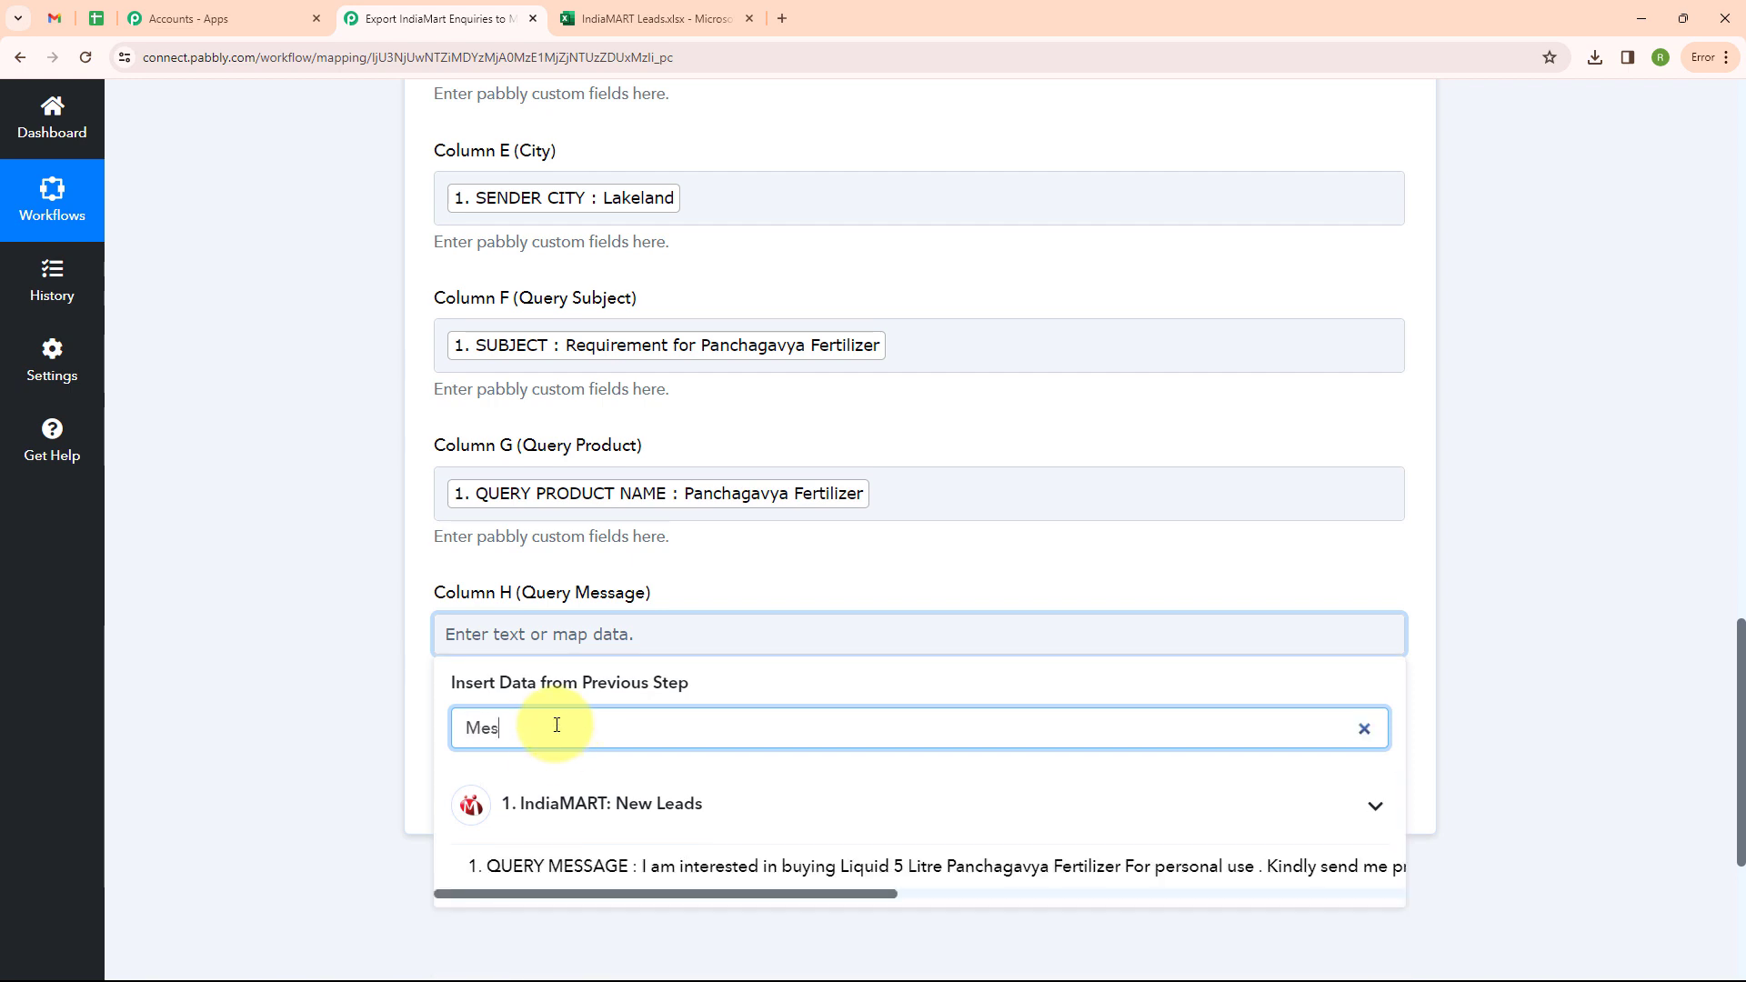
{"action": "left_click", "coordinate": [546, 865]}
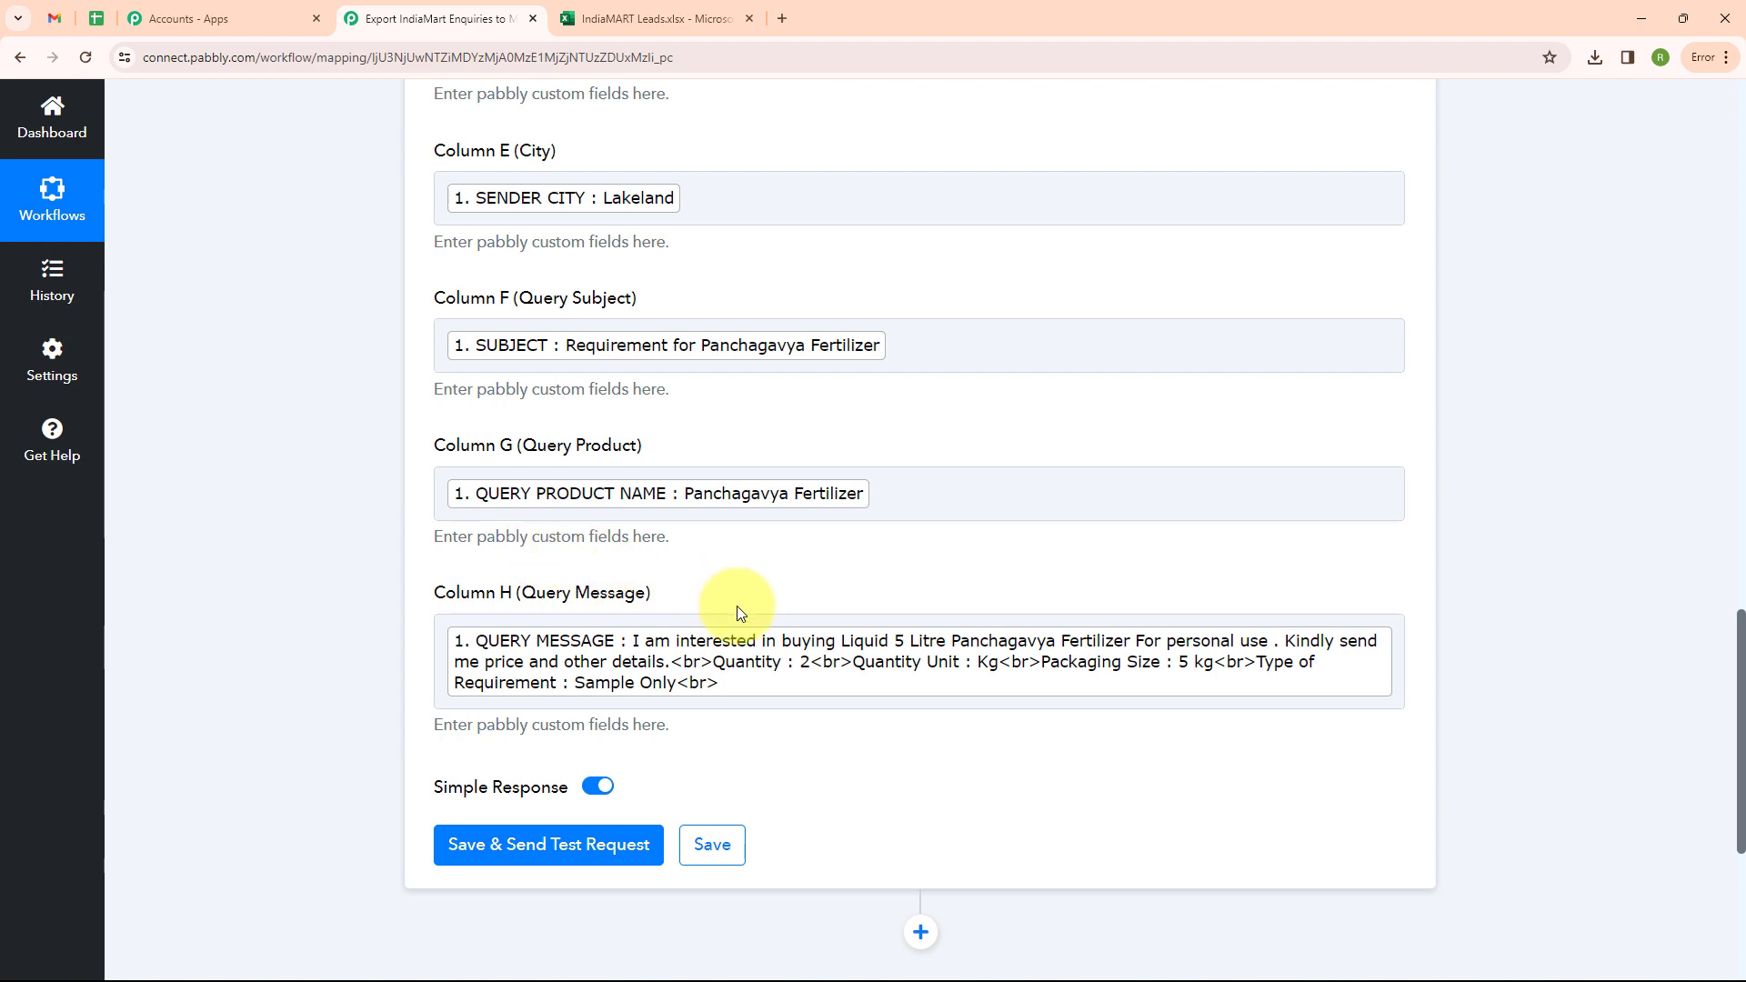
{"action": "left_click", "coordinate": [561, 853]}
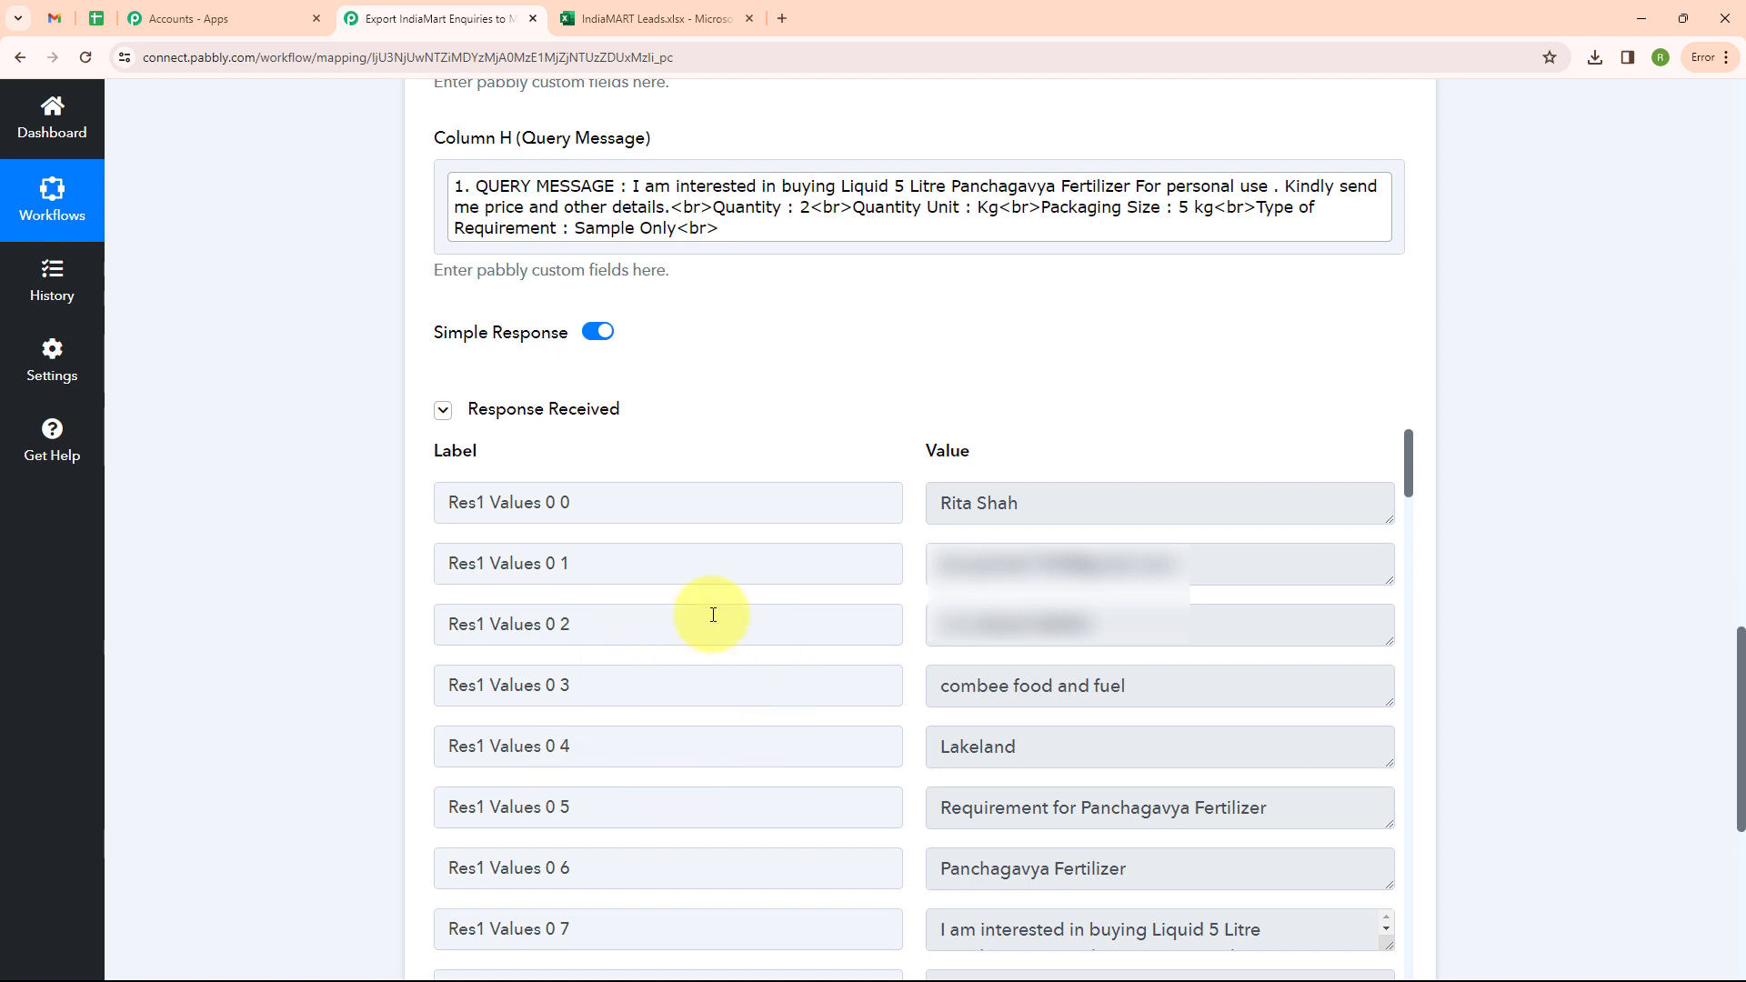
Step: Switch to the IndiaMART Leads.xlsx workbook to see the test lead in row 2
{"action": "left_click", "coordinate": [656, 23]}
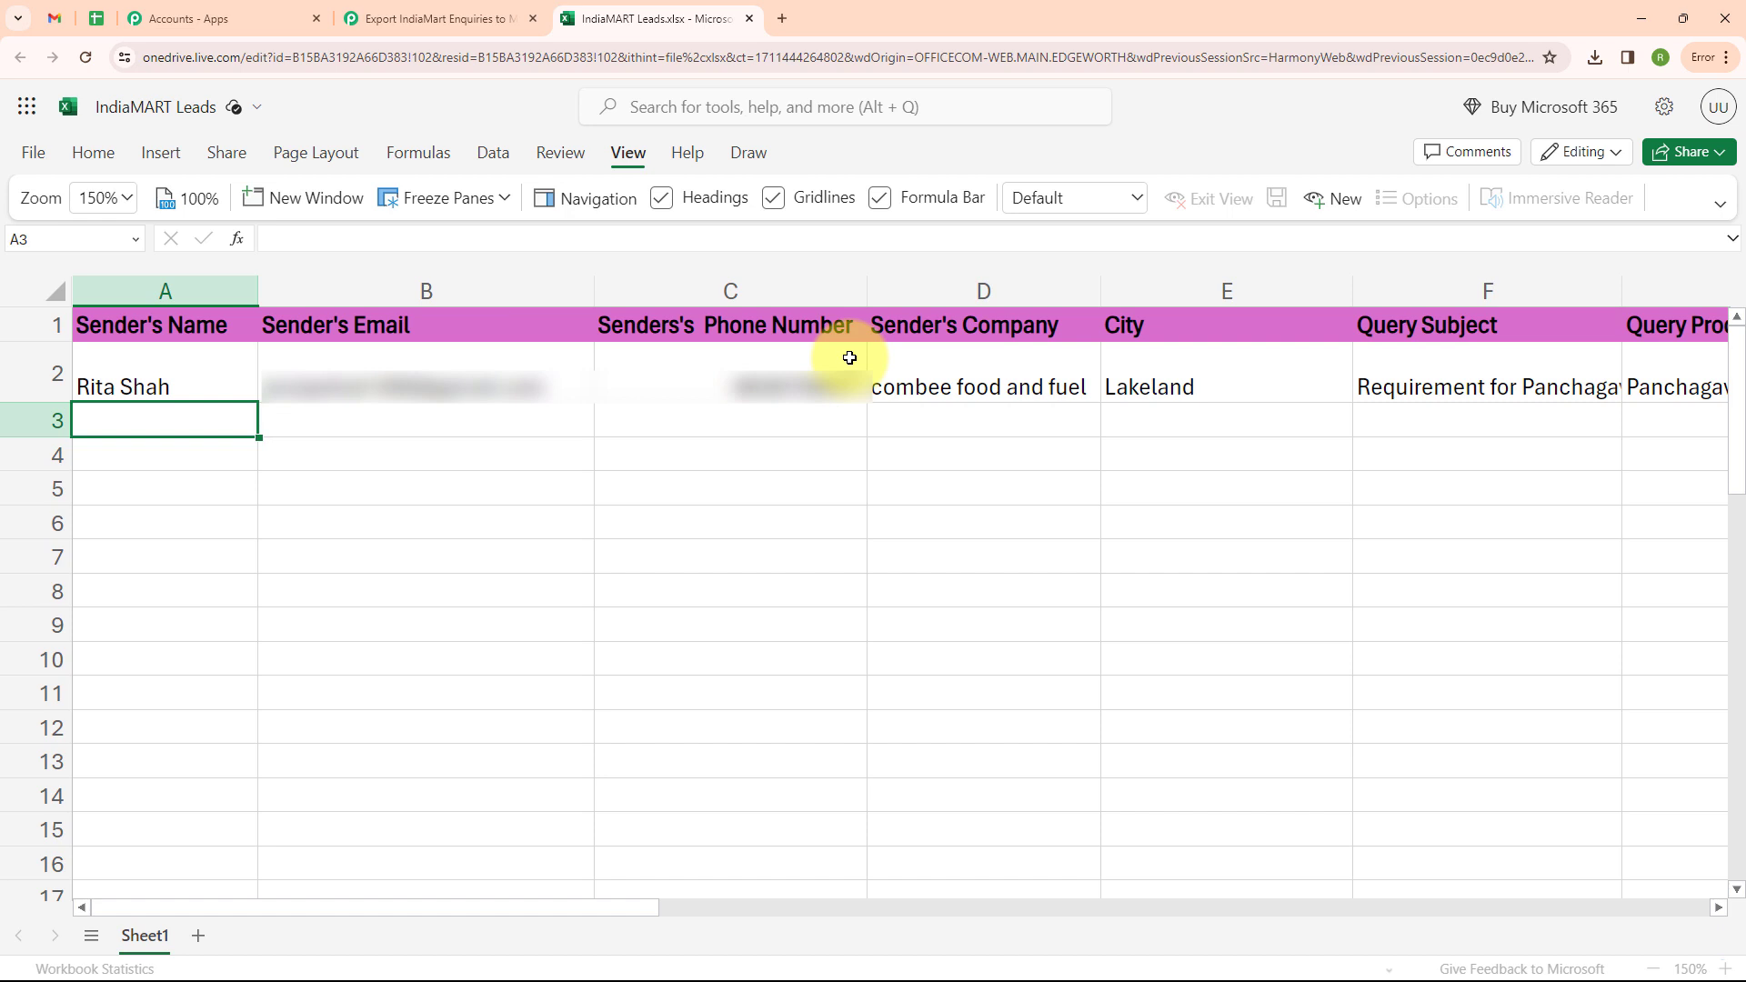
Step: Scroll the IndiaMART Leads sheet right to check row 2 through the Query Message column H
{"action": "left_click_drag", "start_coordinate": [576, 910], "coordinate": [920, 931]}
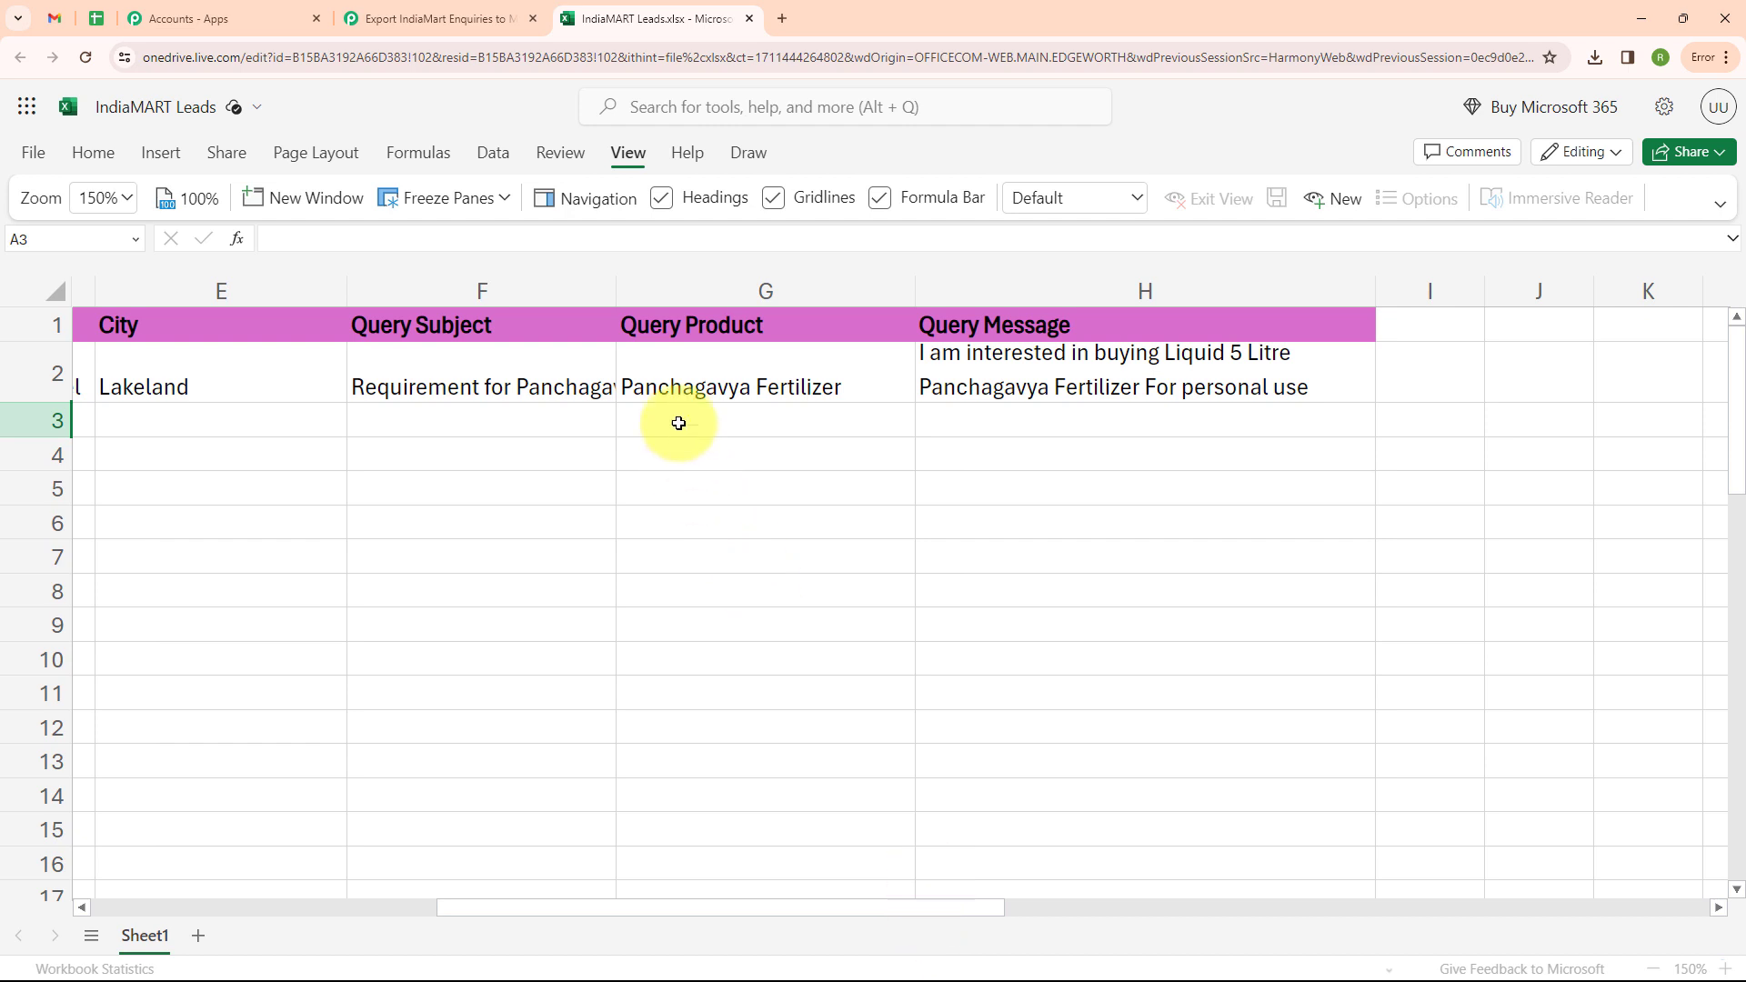
Step: Return to the Pabbly 'Export IndiaMart Enquiries' workflow overview
{"action": "left_click", "coordinate": [485, 20]}
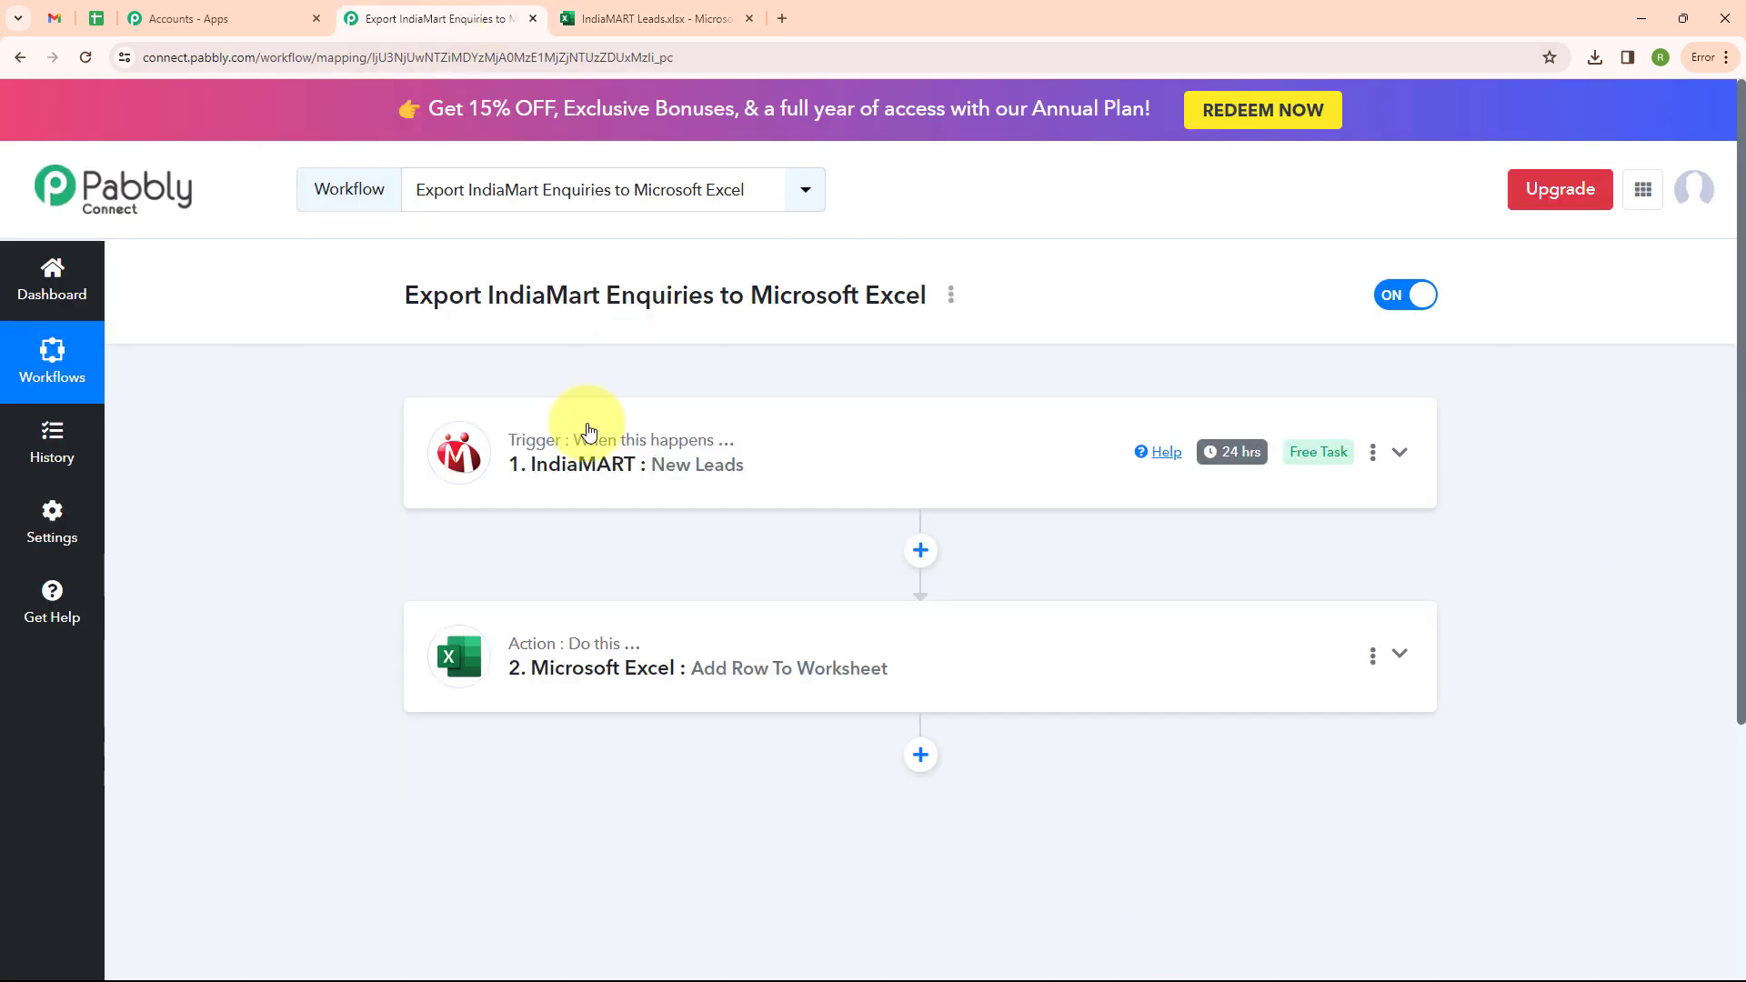